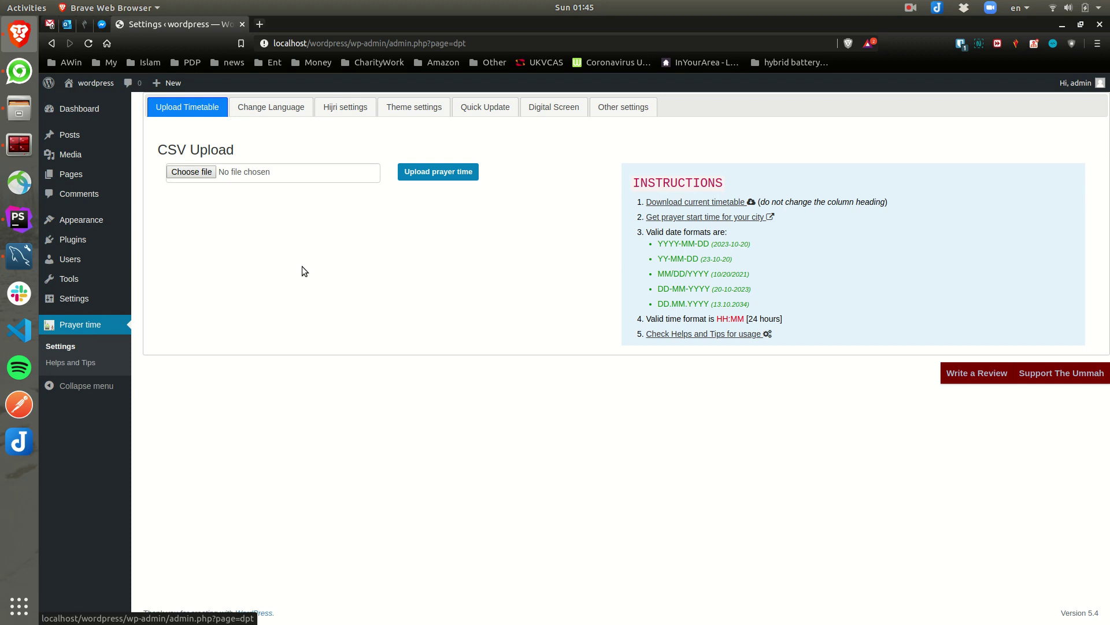
Look through the April iqamah times in Quick Update, then return to the timetable upload page.
{"action": "left_click", "coordinate": [480, 107]}
{"action": "scroll", "coordinate": [404, 347], "scroll_direction": "down", "scroll_amount": 5}
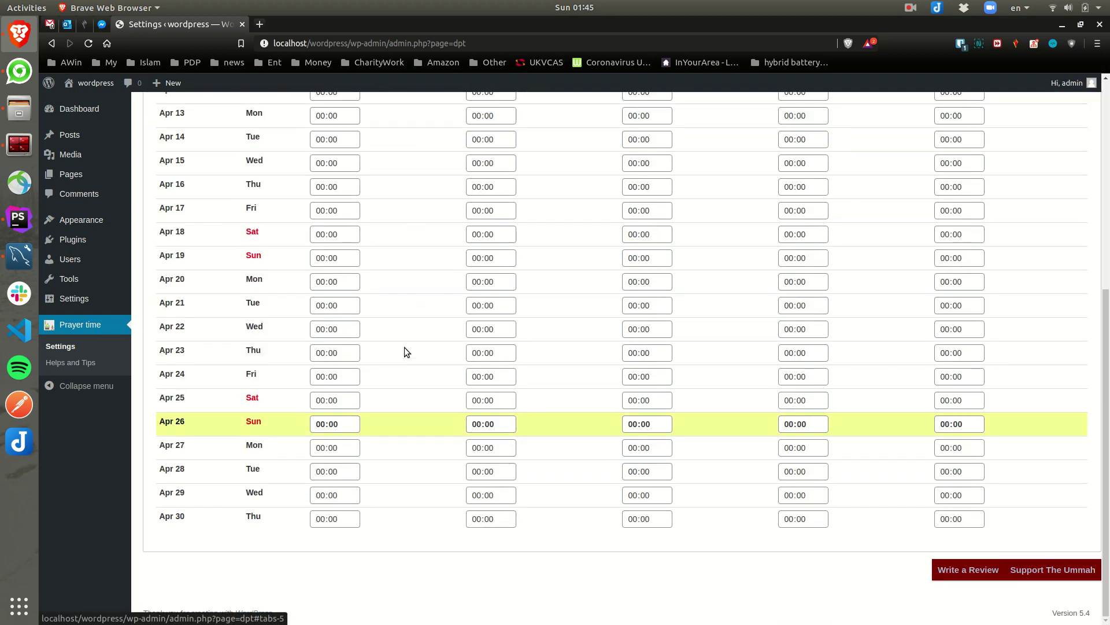
{"action": "scroll", "coordinate": [404, 347], "scroll_direction": "up", "scroll_amount": 5}
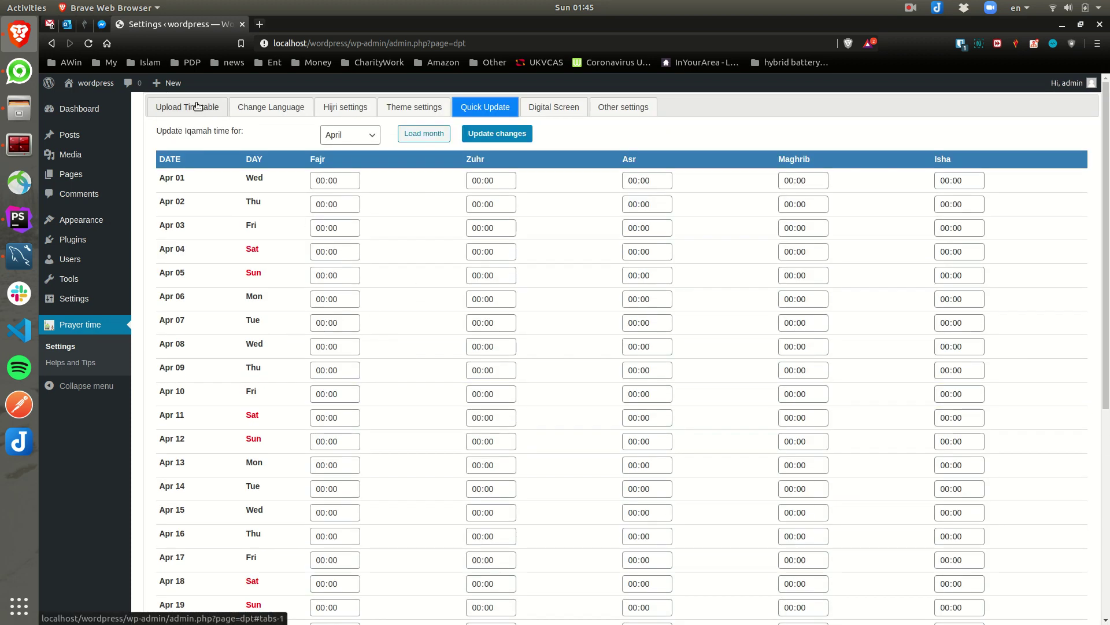
{"action": "left_click", "coordinate": [197, 106]}
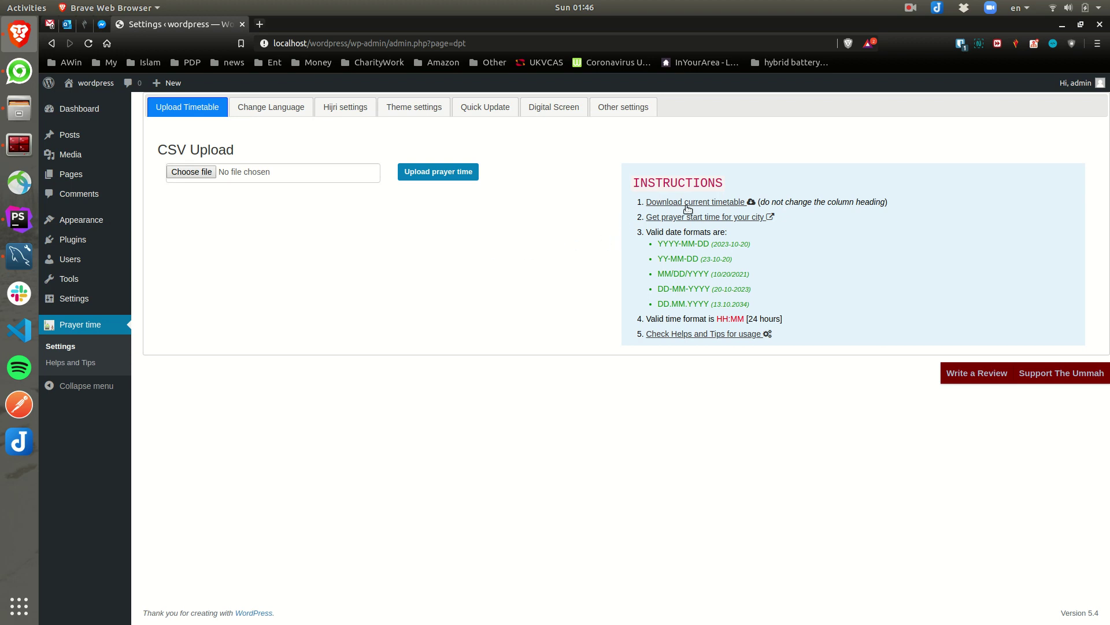
Download the current timetable as prayer-time-2020.csv and open it in LibreOffice Calc with the default import settings.
{"action": "left_click", "coordinate": [679, 204]}
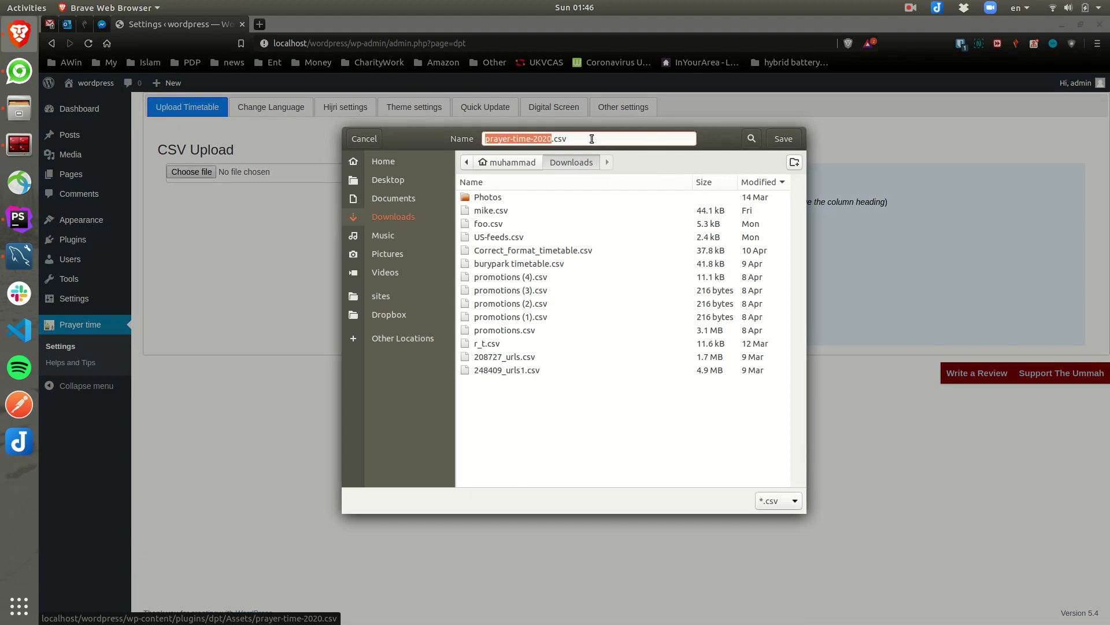
{"action": "left_click", "coordinate": [782, 140]}
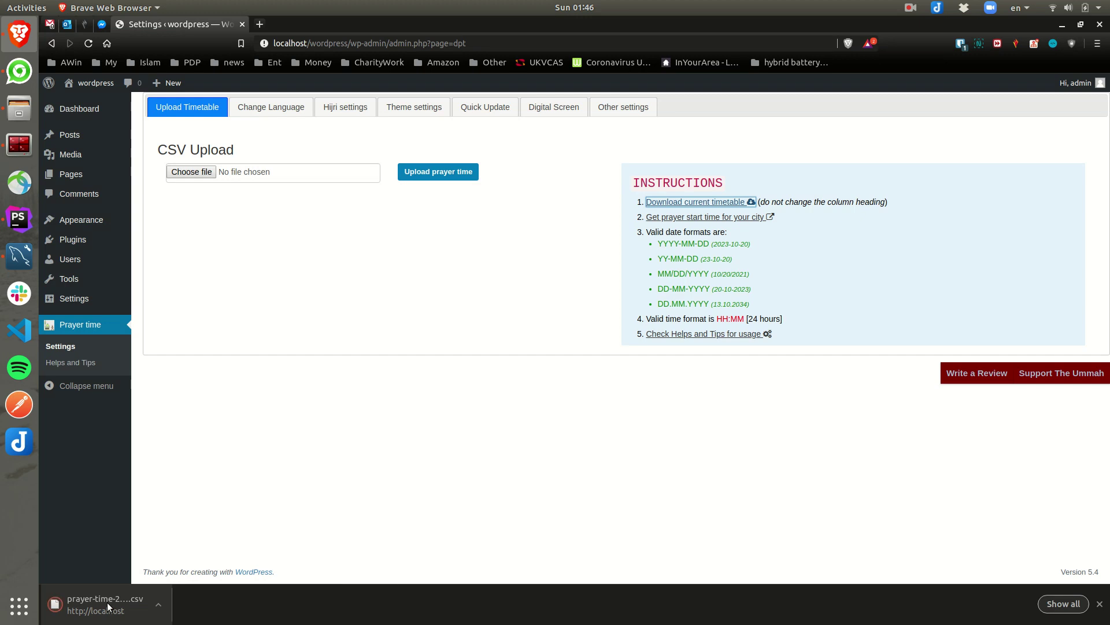
{"action": "left_click", "coordinate": [108, 607]}
{"action": "left_click", "coordinate": [666, 486]}
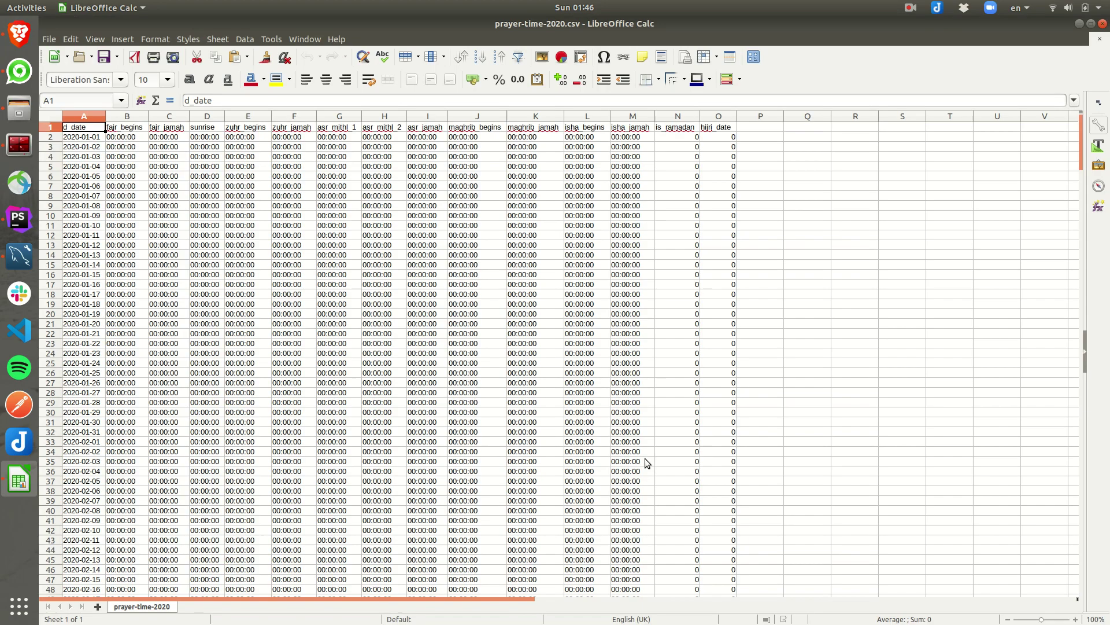
Back in the browser, follow the plugin's prayer start time link, search for luton in the UK and open the first Devon result.
{"action": "key", "text": "alt+Tab"}
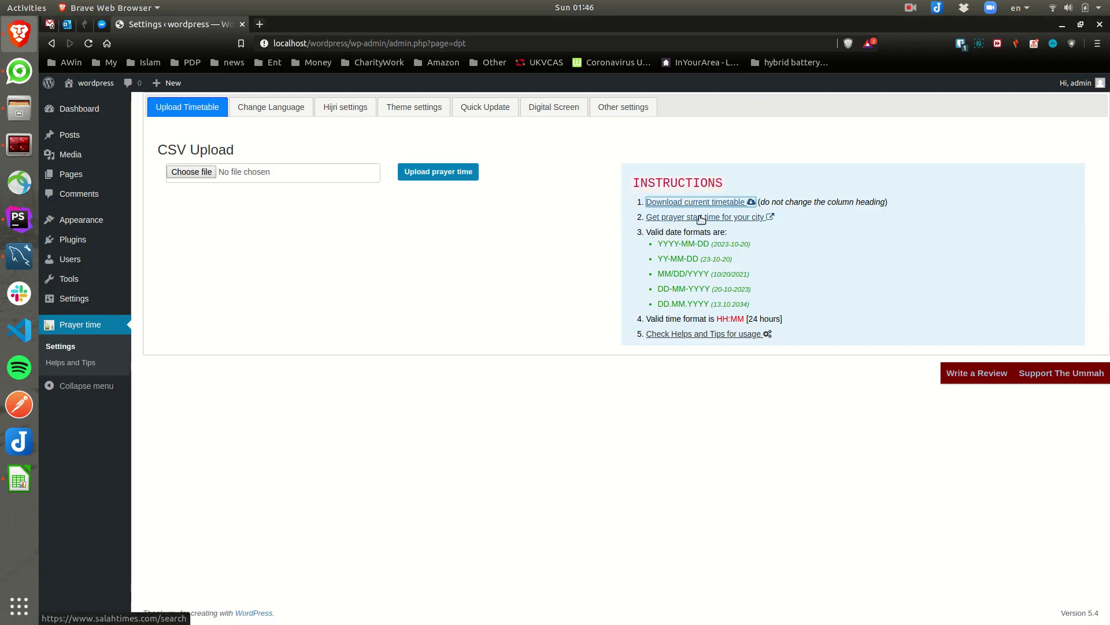
{"action": "left_click", "coordinate": [701, 218]}
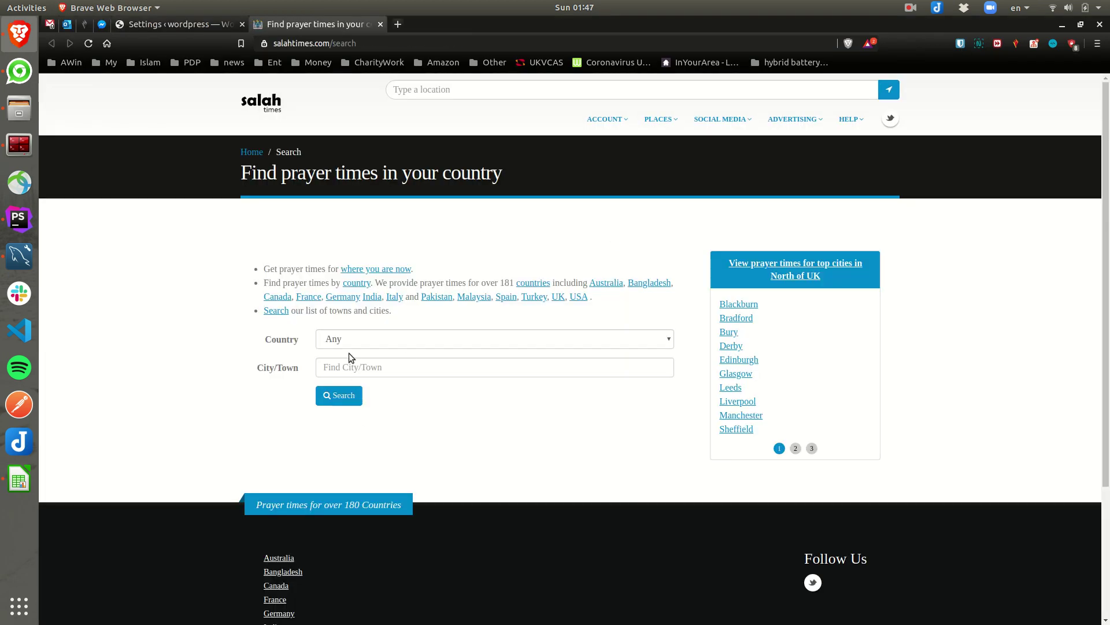
{"action": "left_click", "coordinate": [352, 341]}
{"action": "left_click", "coordinate": [352, 341]}
{"action": "type", "text": "luton"}
{"action": "left_click", "coordinate": [334, 398]}
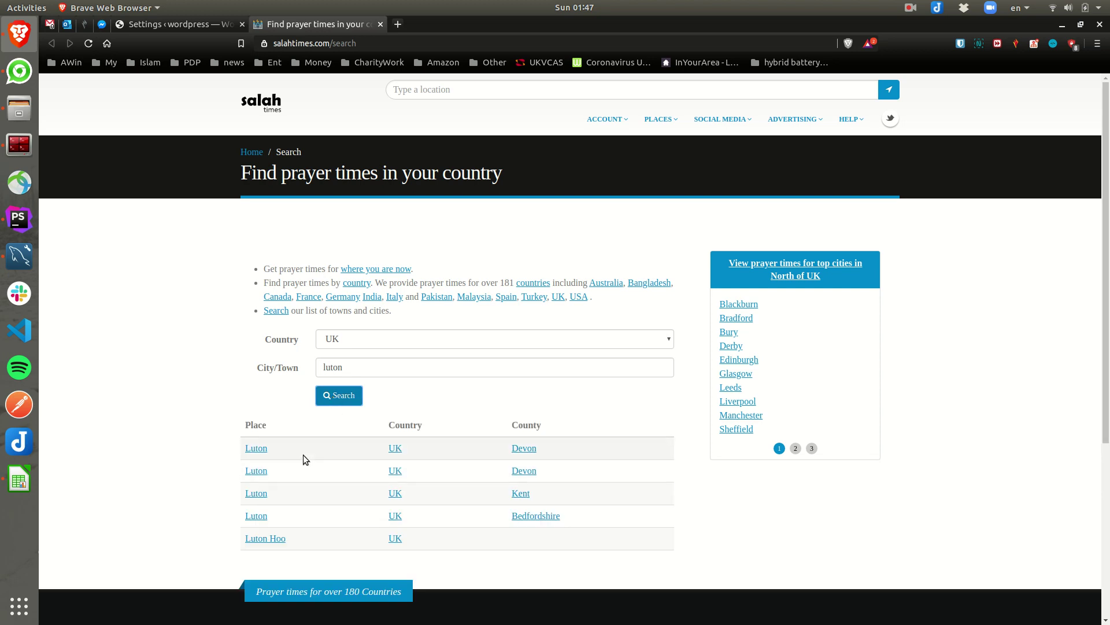
{"action": "left_click", "coordinate": [256, 449]}
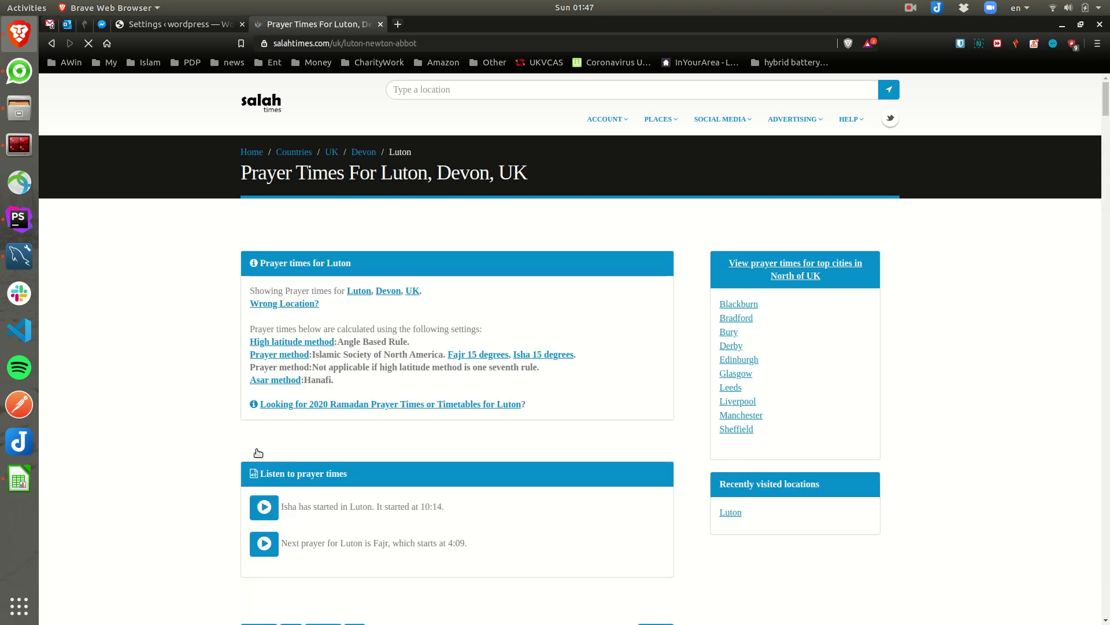
Examine Luton's yearly prayer timetable, its calculation settings, and the available period and export format options.
{"action": "scroll", "coordinate": [255, 449], "scroll_direction": "down", "scroll_amount": 6}
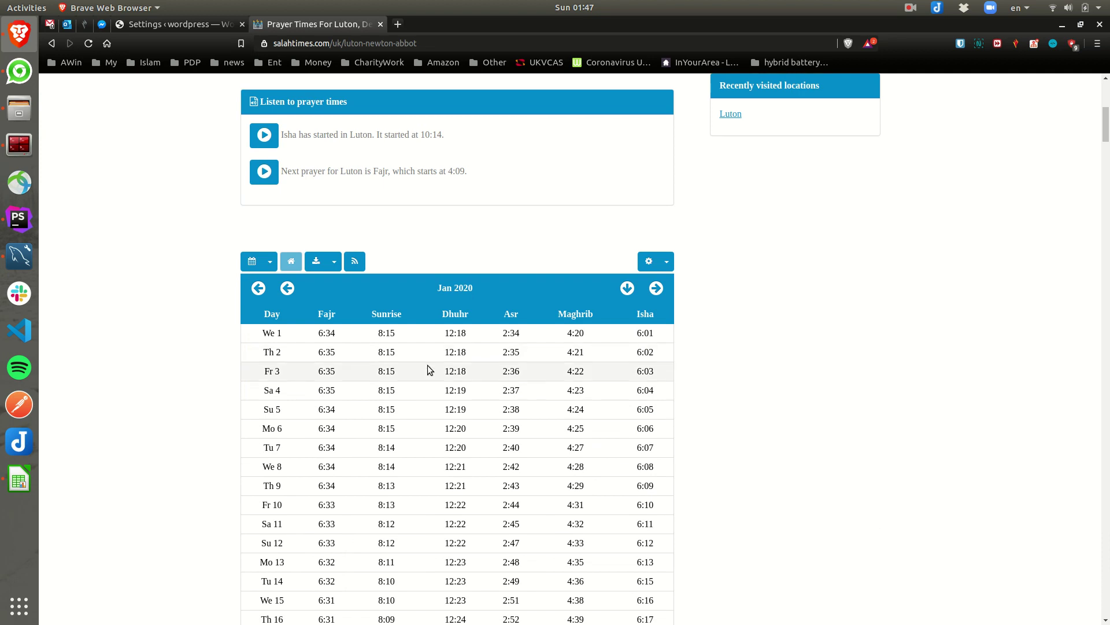
{"action": "scroll", "coordinate": [428, 365], "scroll_direction": "down", "scroll_amount": 2}
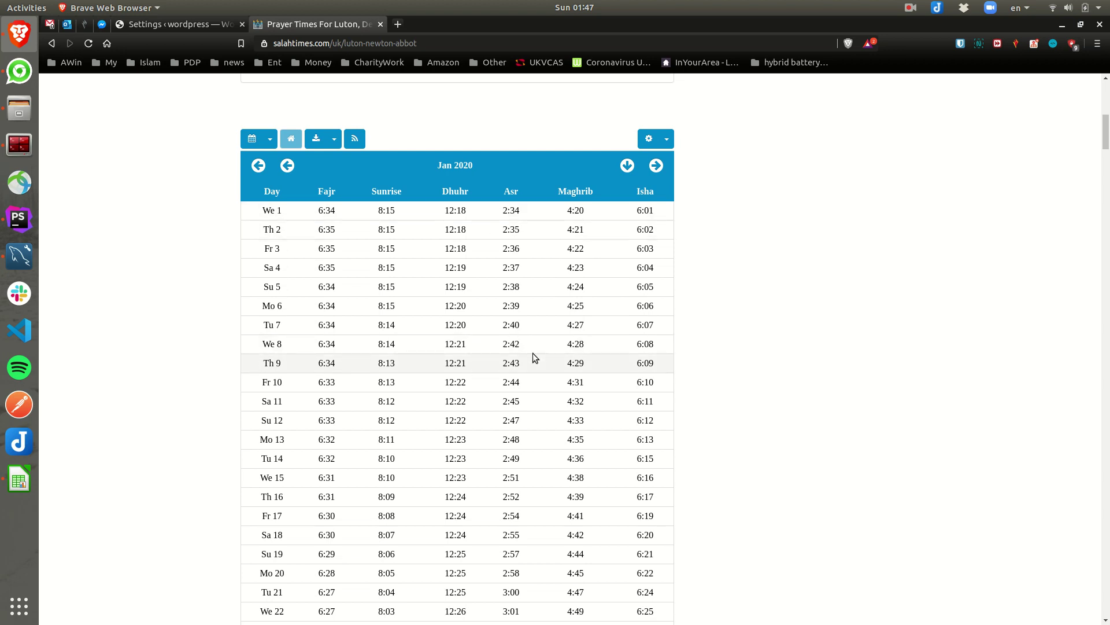
{"action": "scroll", "coordinate": [533, 352], "scroll_direction": "down", "scroll_amount": 2}
{"action": "scroll", "coordinate": [533, 353], "scroll_direction": "up", "scroll_amount": 8}
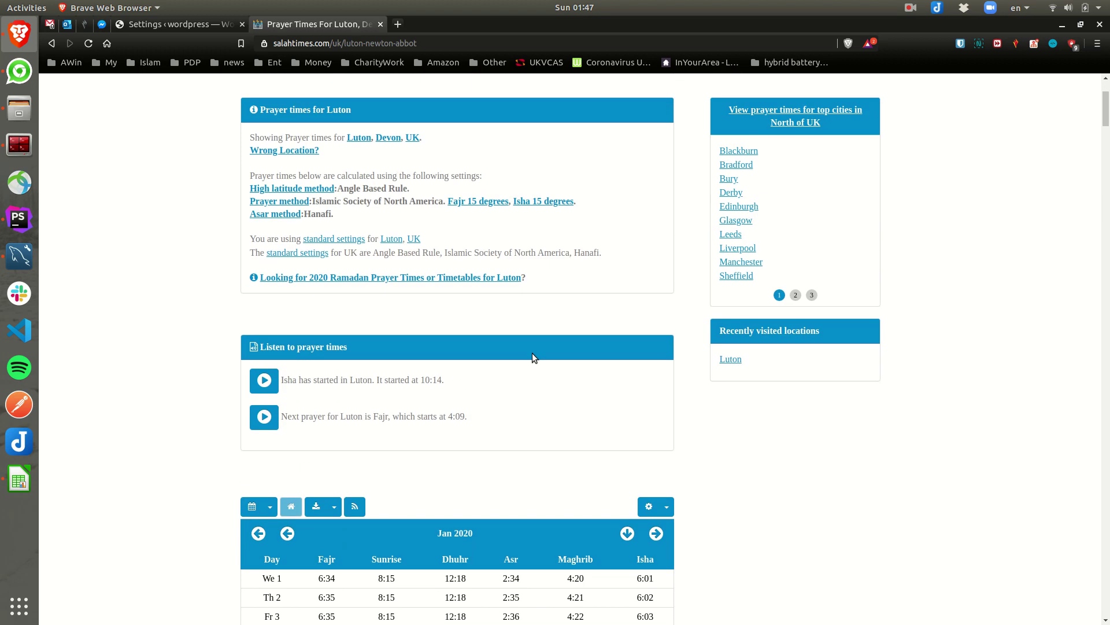
{"action": "scroll", "coordinate": [532, 357], "scroll_direction": "down", "scroll_amount": 2}
{"action": "scroll", "coordinate": [532, 355], "scroll_direction": "down", "scroll_amount": 3}
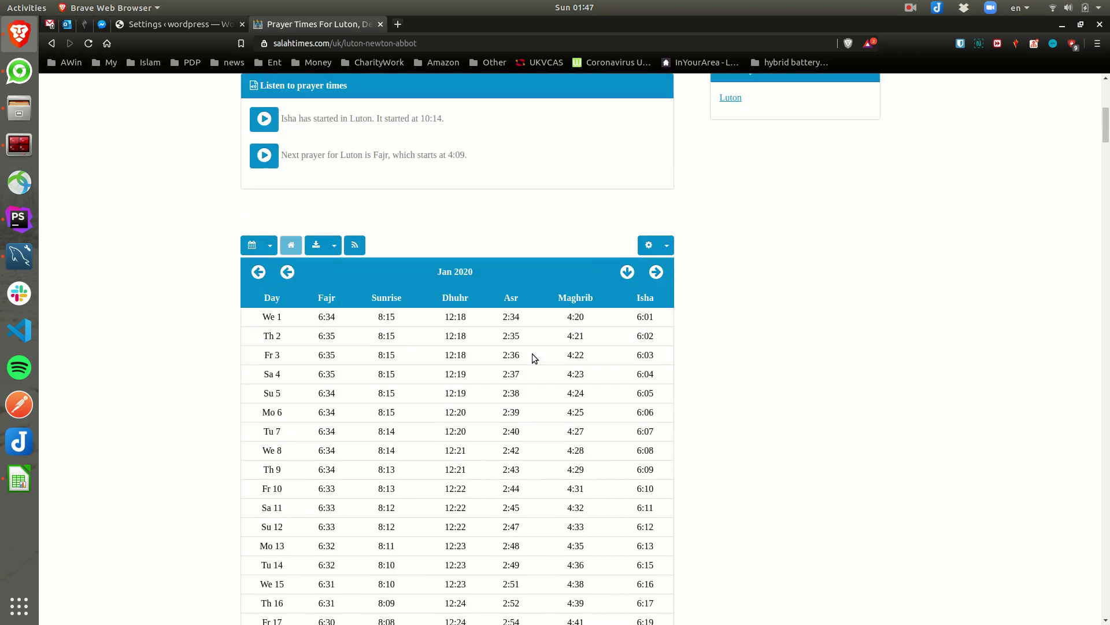
{"action": "left_click", "coordinate": [268, 232]}
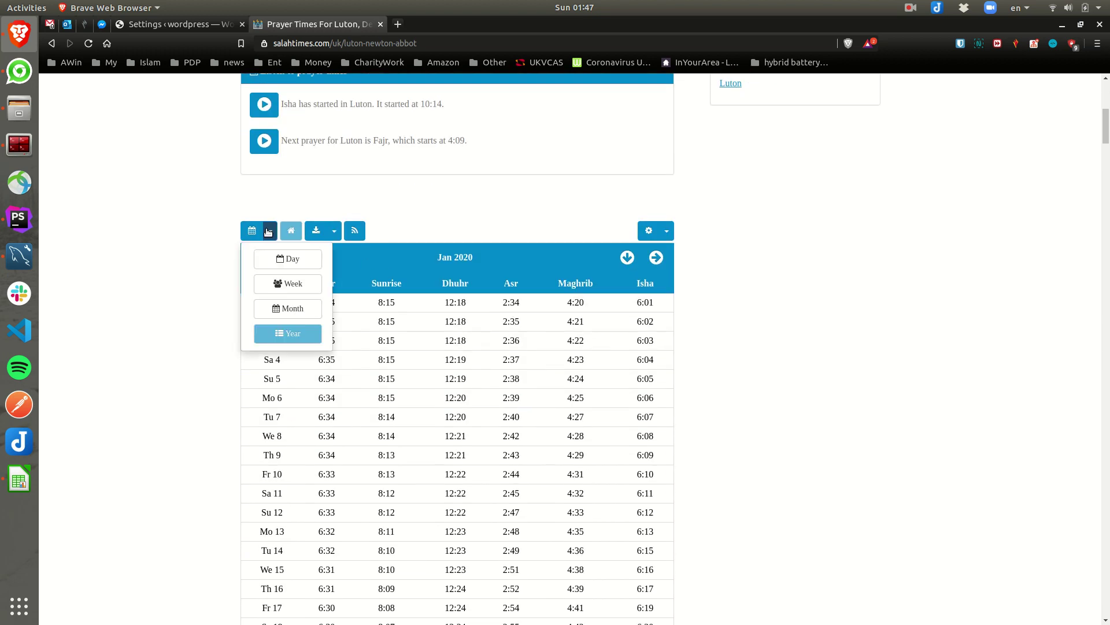
{"action": "left_click", "coordinate": [136, 338]}
{"action": "scroll", "coordinate": [137, 338], "scroll_direction": "down", "scroll_amount": 9}
{"action": "scroll", "coordinate": [140, 338], "scroll_direction": "up", "scroll_amount": 10}
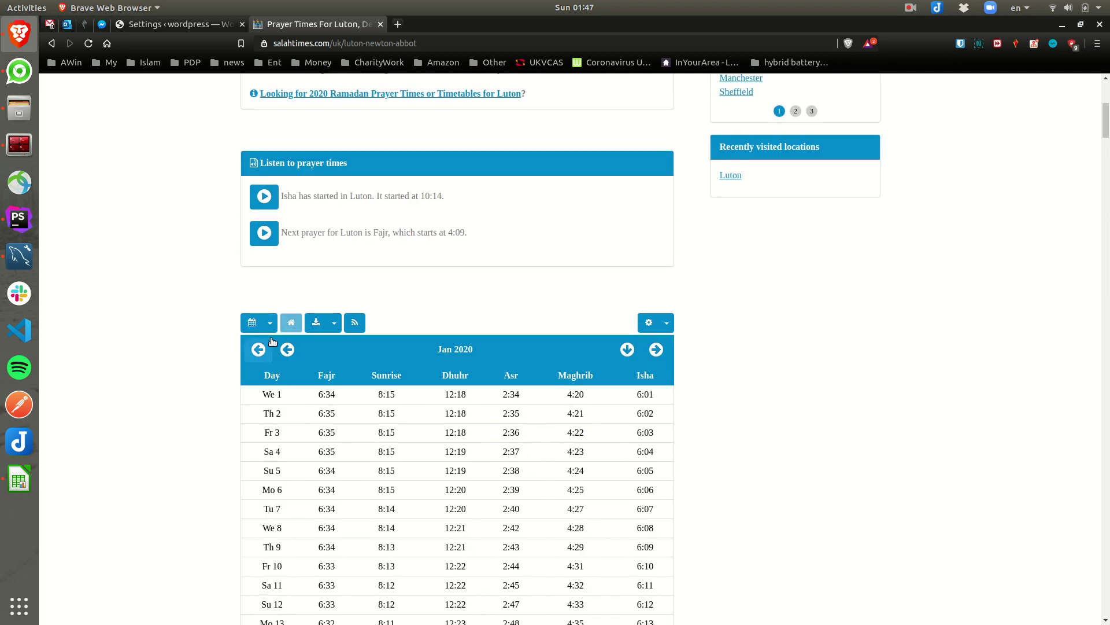
{"action": "left_click", "coordinate": [333, 322]}
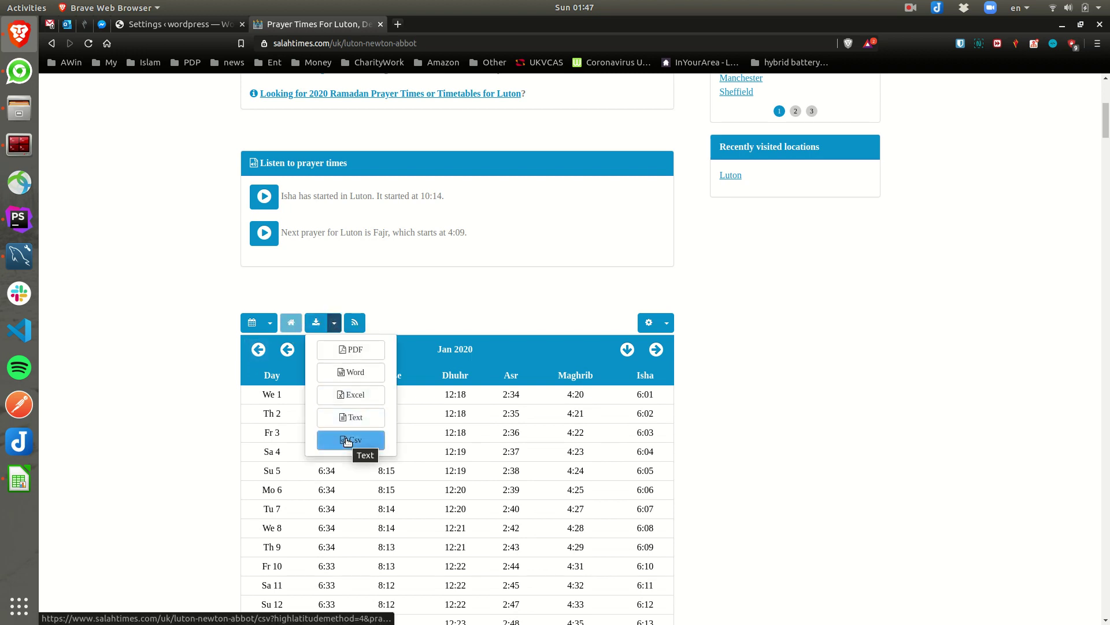
{"action": "left_click", "coordinate": [596, 302]}
Set the Asar method of the Luton timetable to Shafi.
{"action": "left_click", "coordinate": [666, 325]}
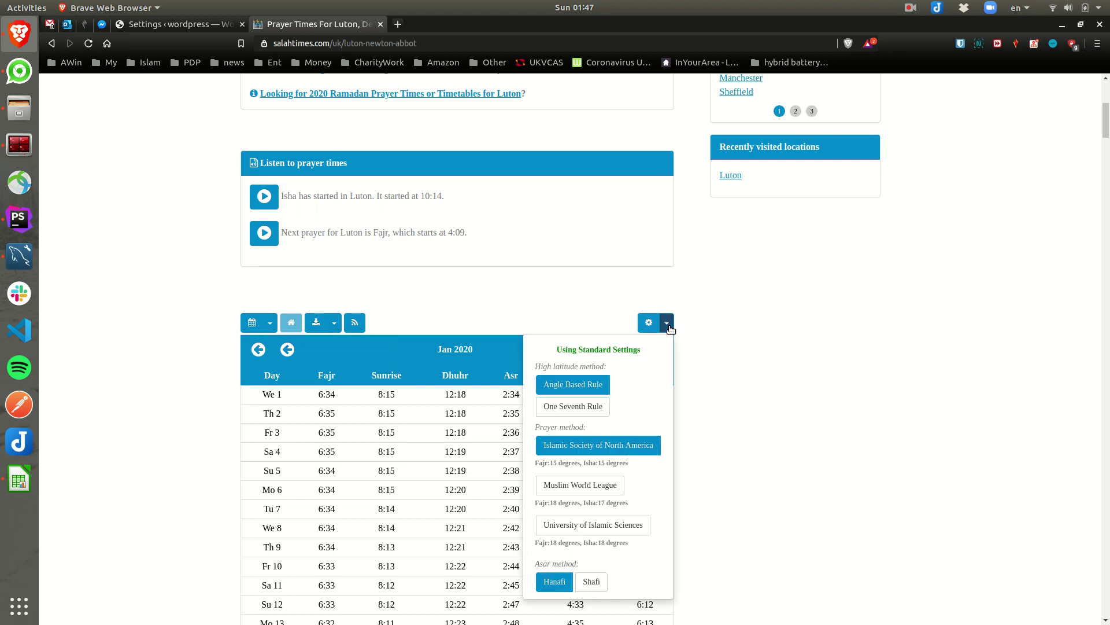
{"action": "scroll", "coordinate": [622, 375], "scroll_direction": "down", "scroll_amount": 4}
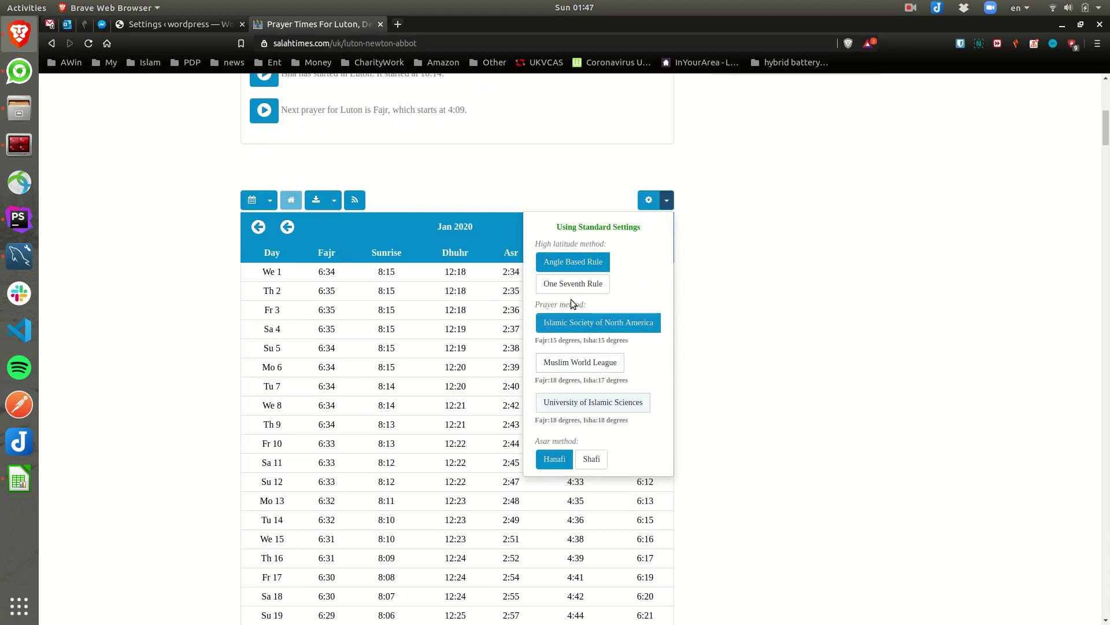
{"action": "left_click", "coordinate": [590, 459]}
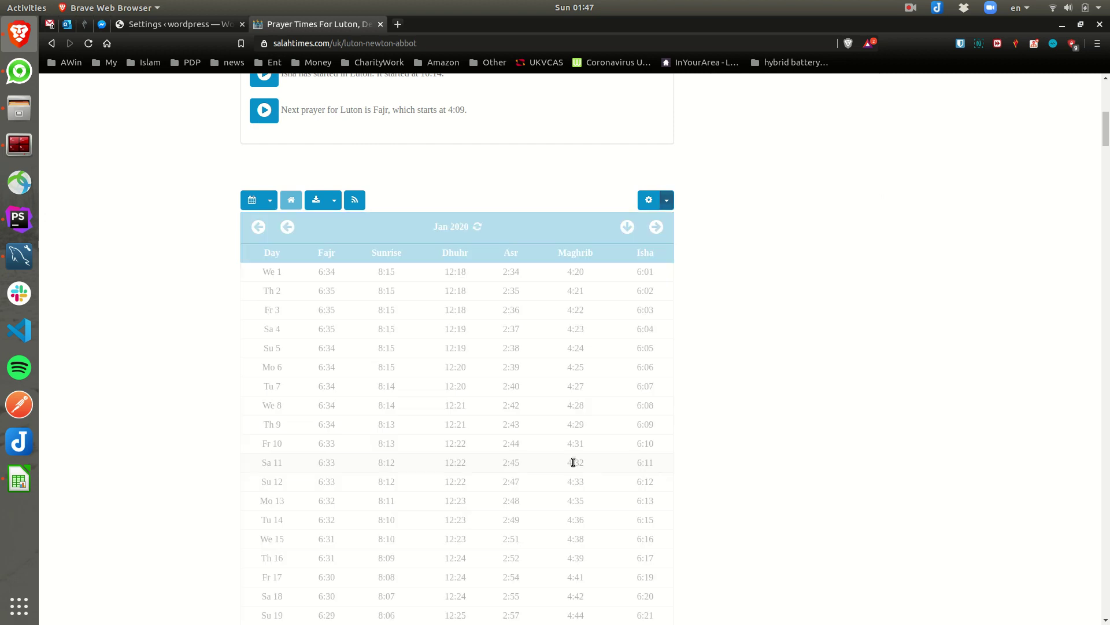
{"action": "left_click", "coordinate": [670, 201]}
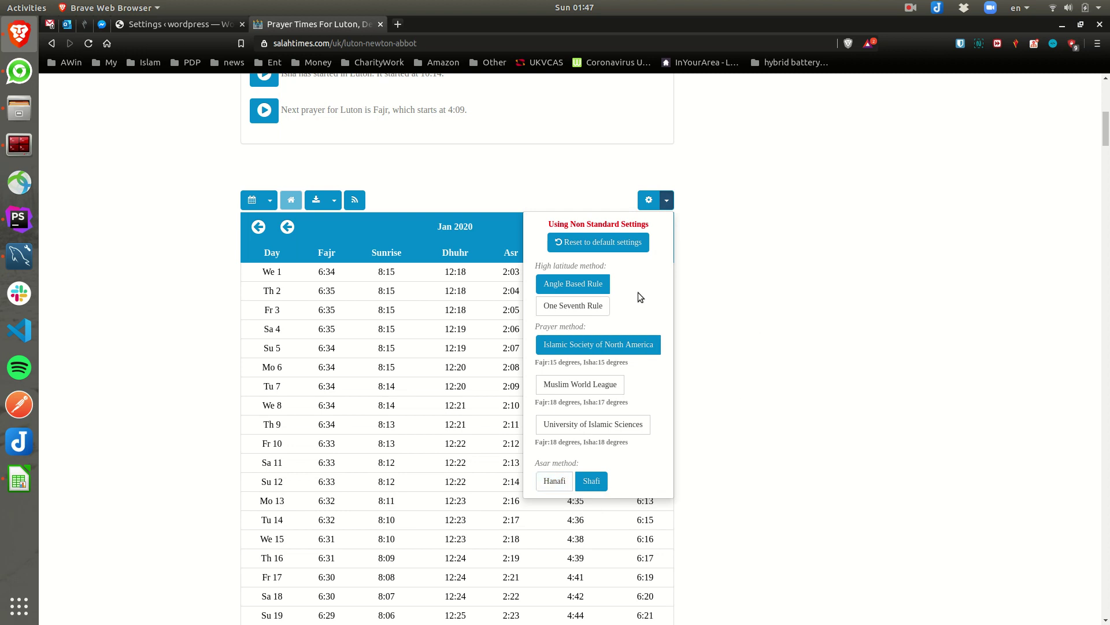
{"action": "left_click", "coordinate": [726, 249]}
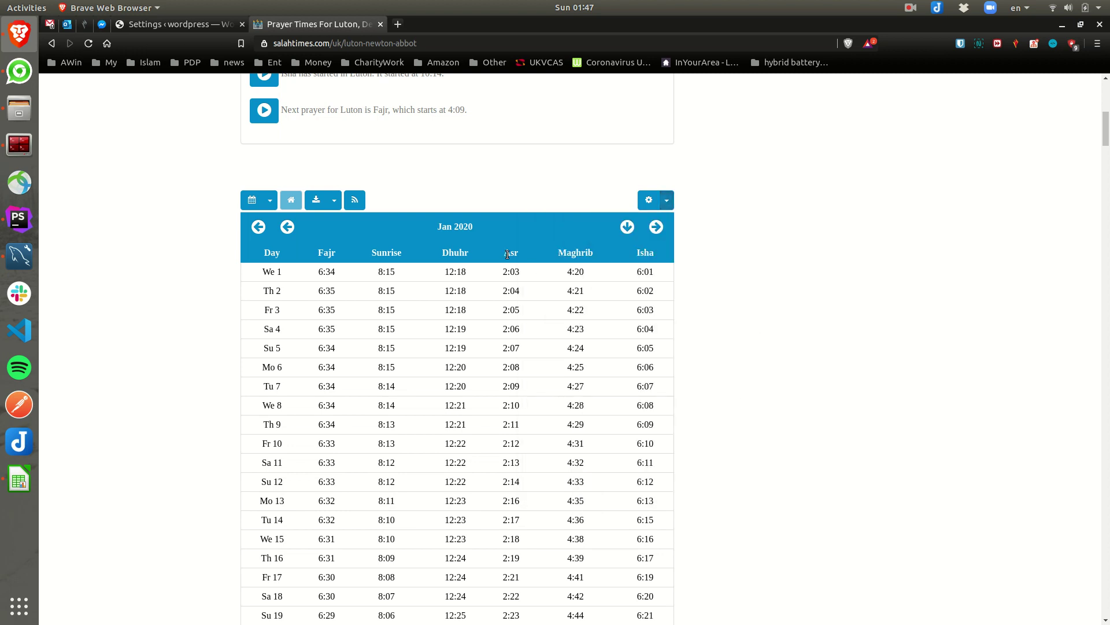
Export the Luton timetable as CSV and save it as Luton Prayer Times.csv in Downloads.
{"action": "left_click", "coordinate": [333, 200]}
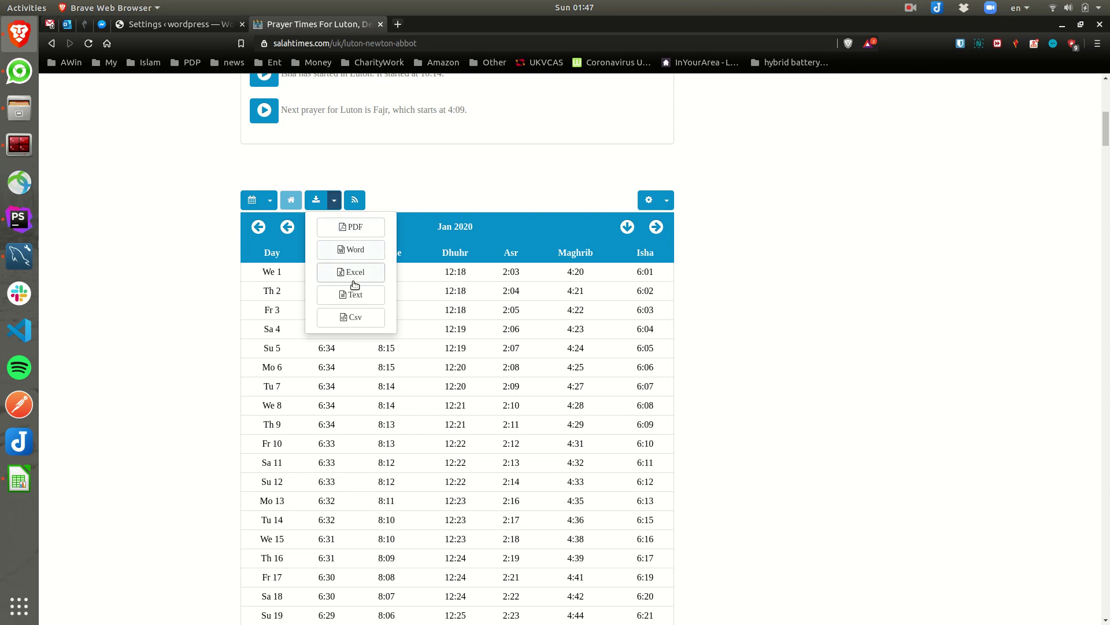
{"action": "left_click", "coordinate": [352, 317]}
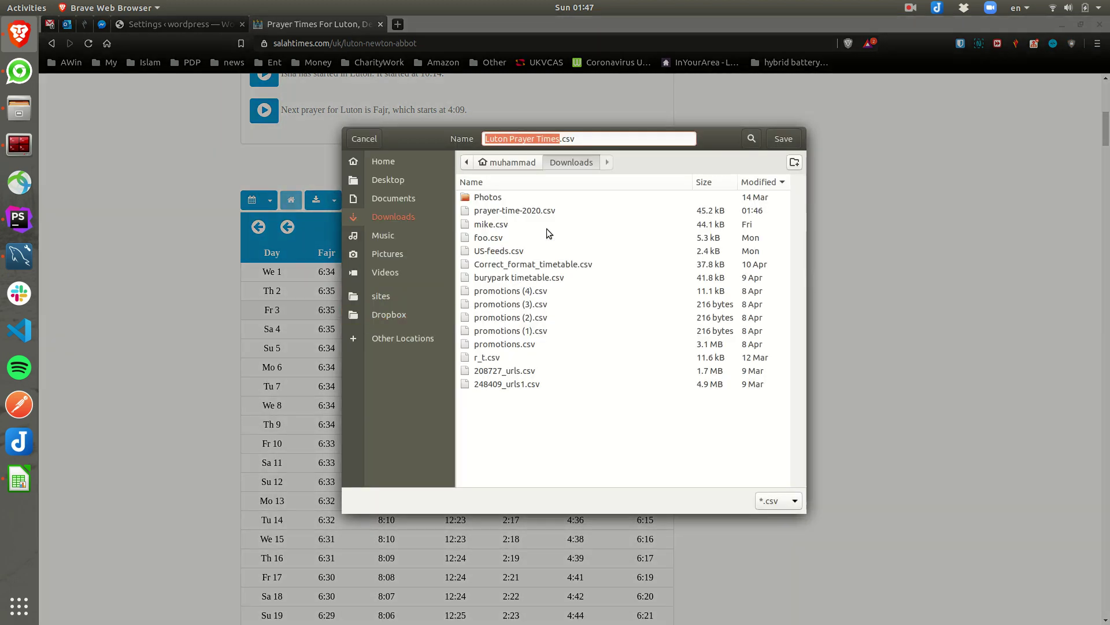
{"action": "left_click", "coordinate": [783, 138]}
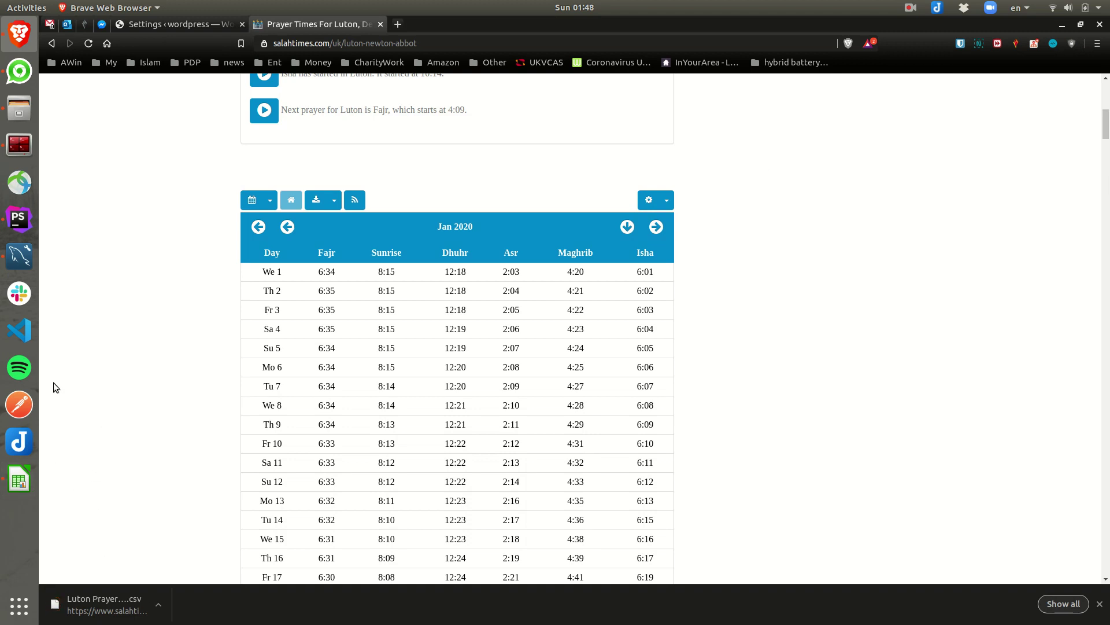
Open Luton Prayer Times.csv from the Downloads folder in LibreOffice Calc, using comma-separated import.
{"action": "left_click", "coordinate": [29, 113]}
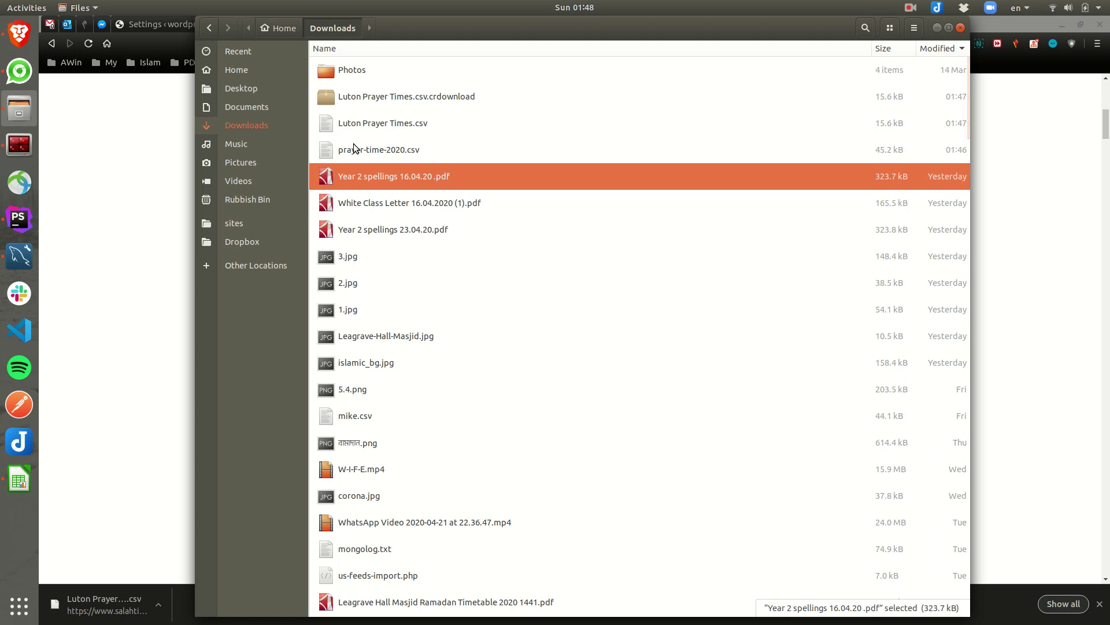
{"action": "left_click", "coordinate": [457, 161]}
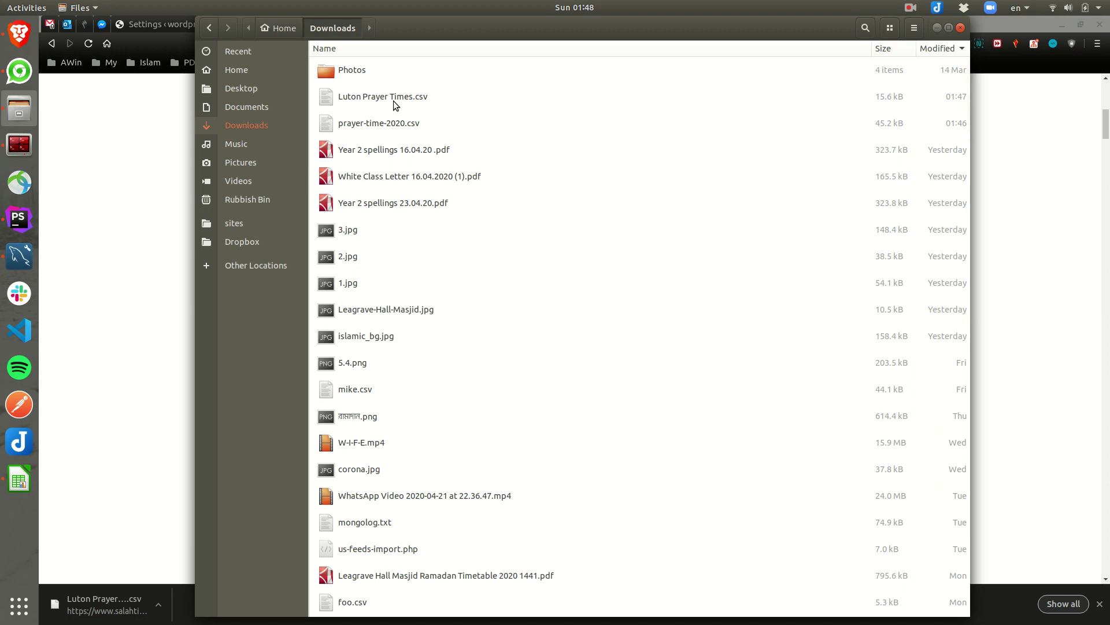
{"action": "left_click", "coordinate": [365, 98]}
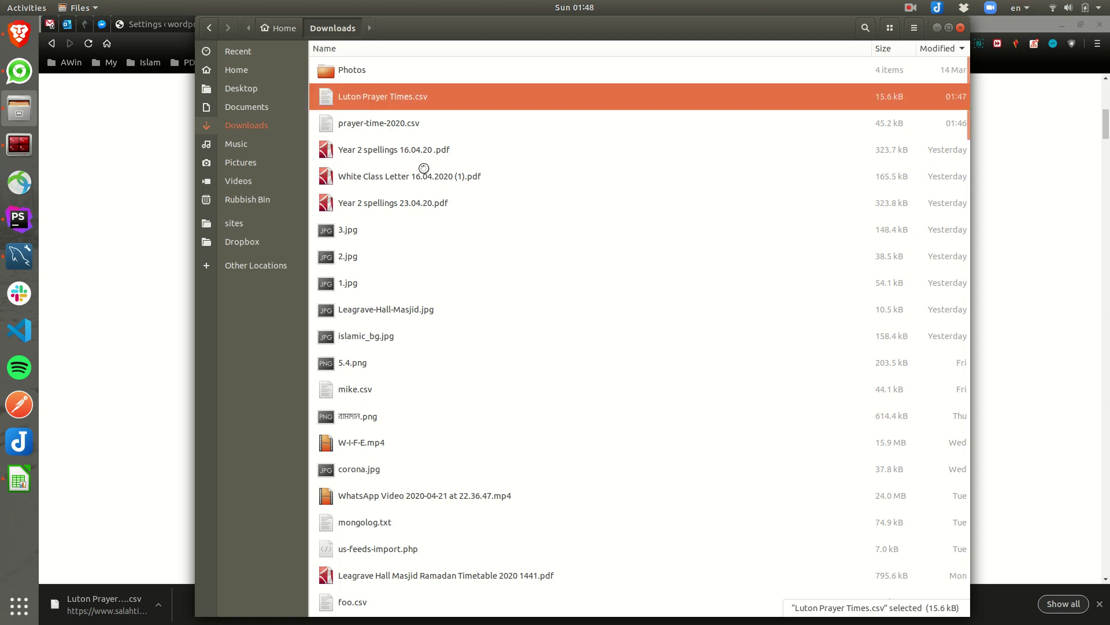
{"action": "key", "text": "alt+Tab"}
{"action": "key", "text": "alt+Tab"}
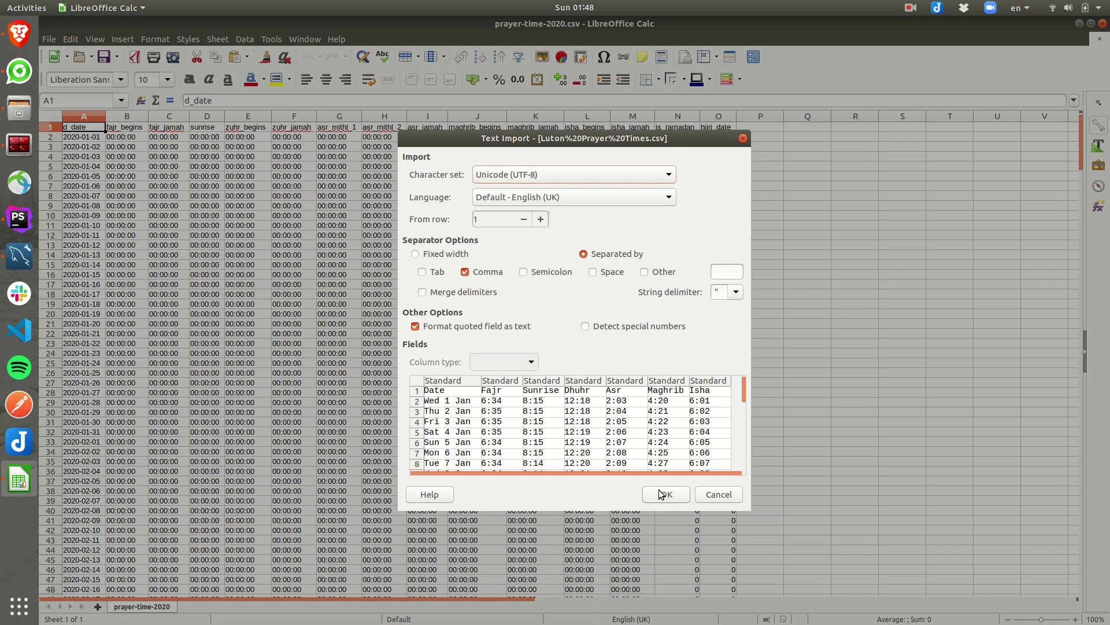
{"action": "left_click", "coordinate": [665, 495]}
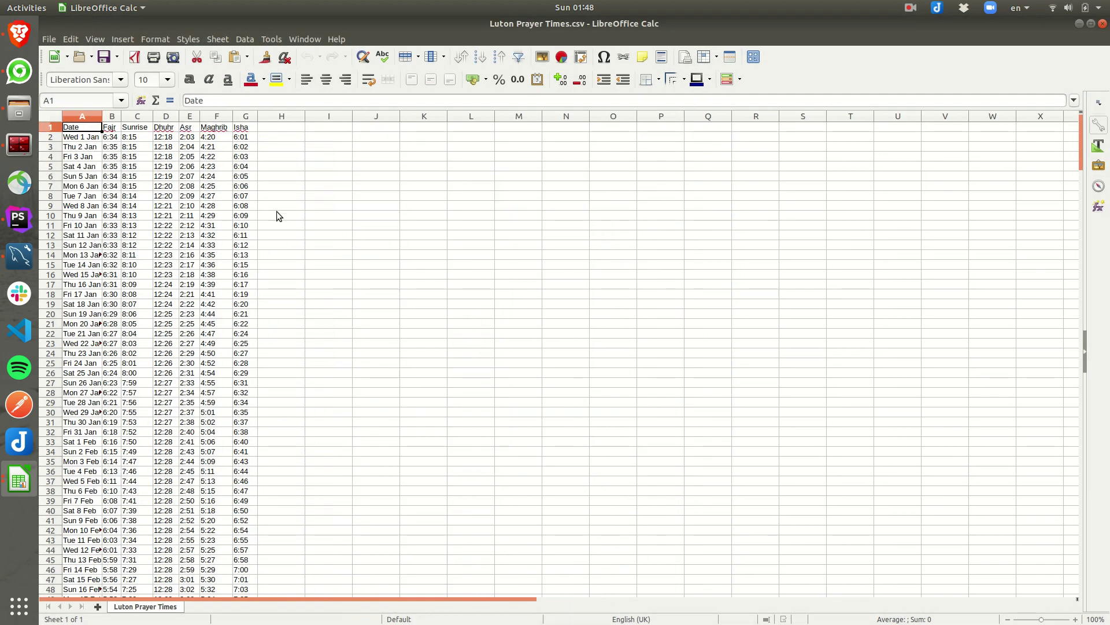
Right-align the whole Isha column.
{"action": "left_click", "coordinate": [245, 138]}
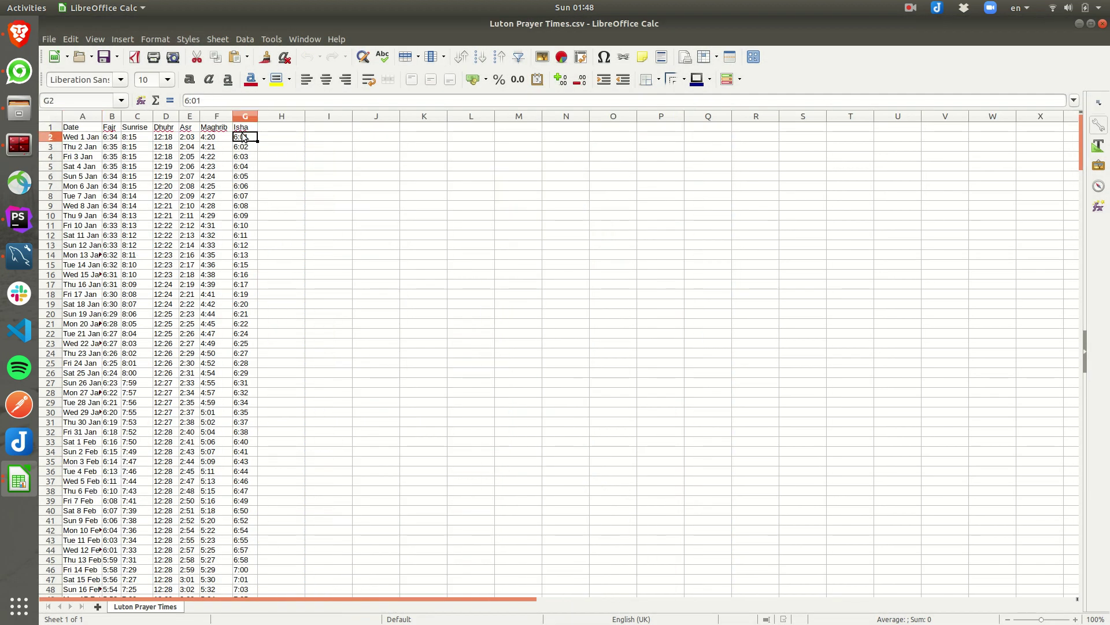
{"action": "left_click", "coordinate": [244, 111]}
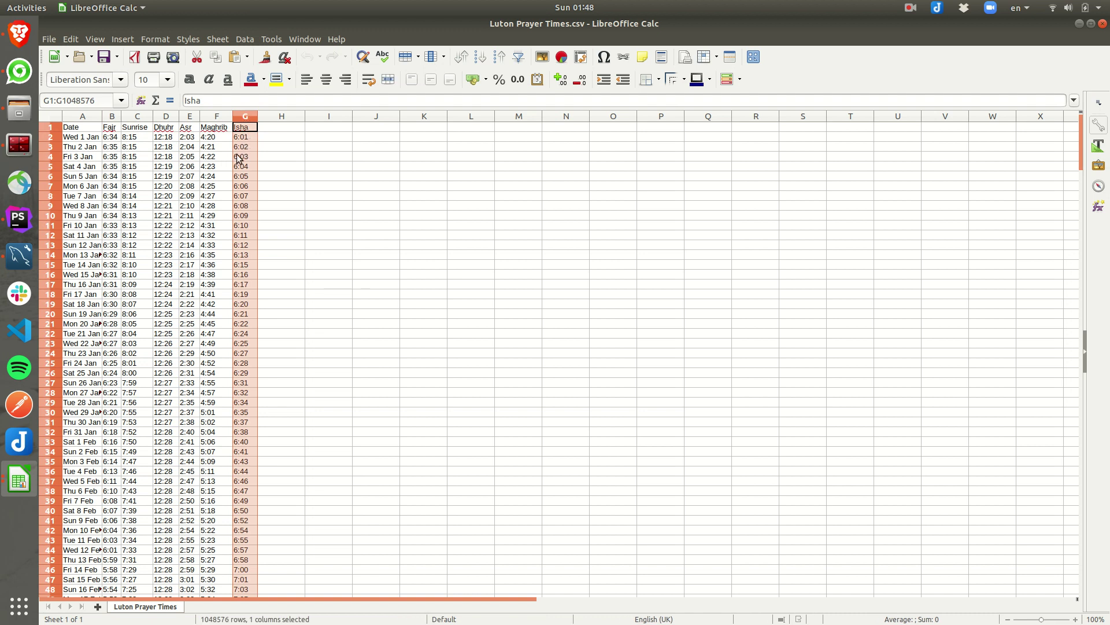
{"action": "key", "text": "ctrl+e"}
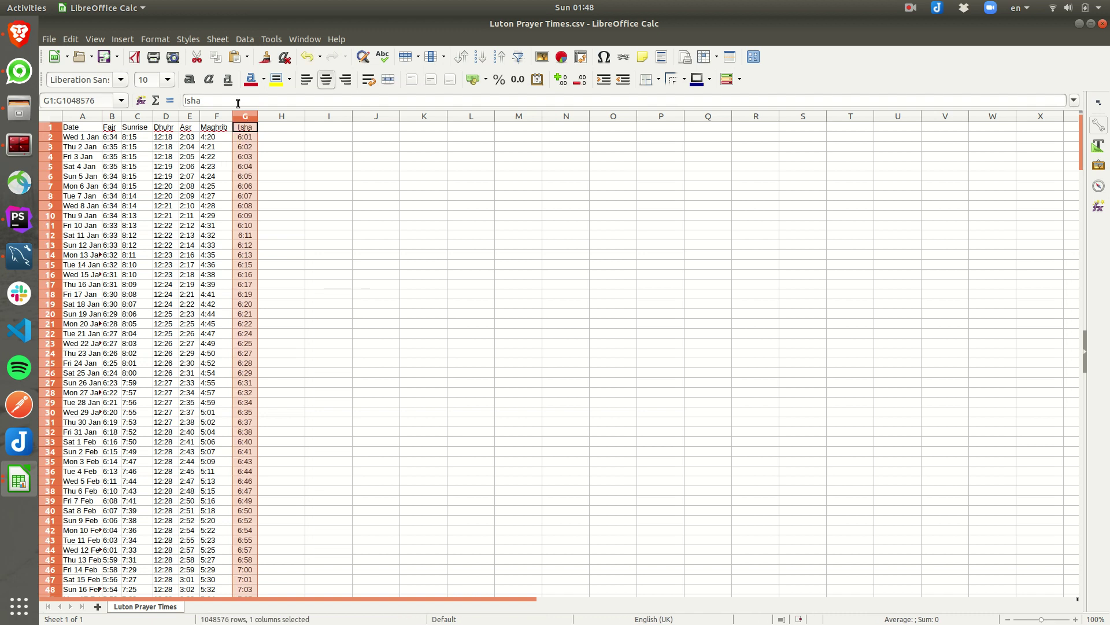
{"action": "key", "text": "ctrl+r"}
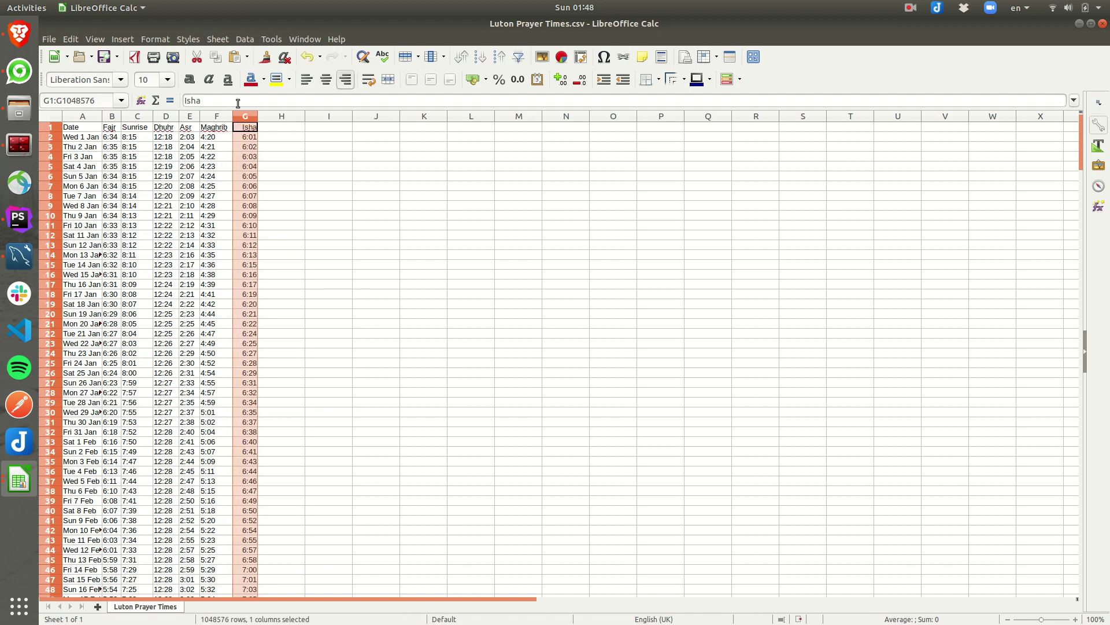
Replace every "6:" with "18:" in the Isha column.
{"action": "key", "text": "ctrl+h"}
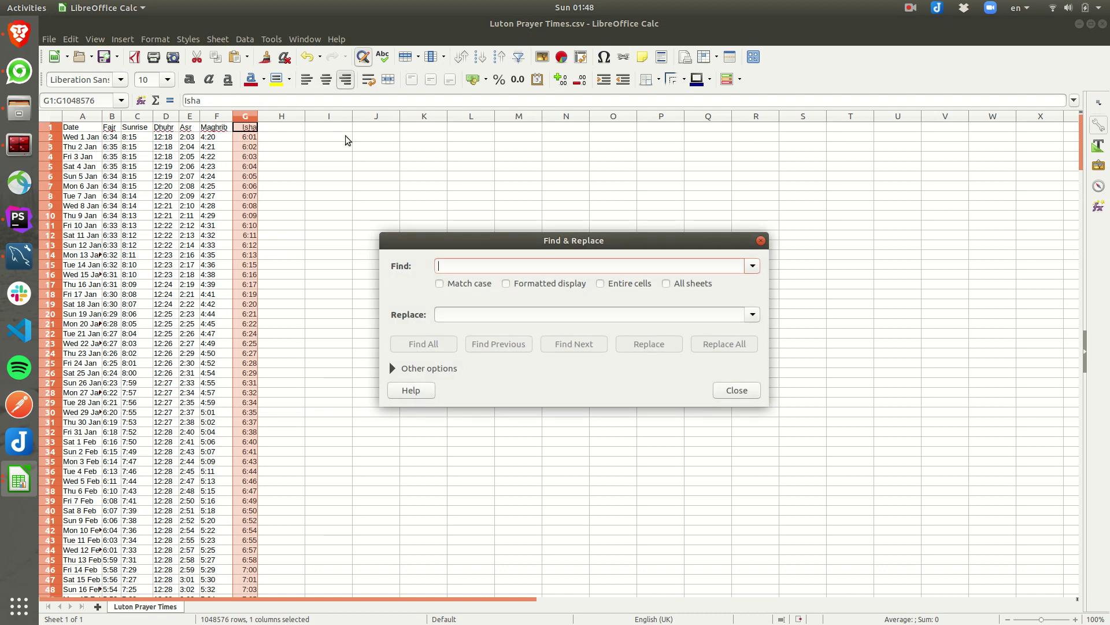
{"action": "type", "text": "6:"}
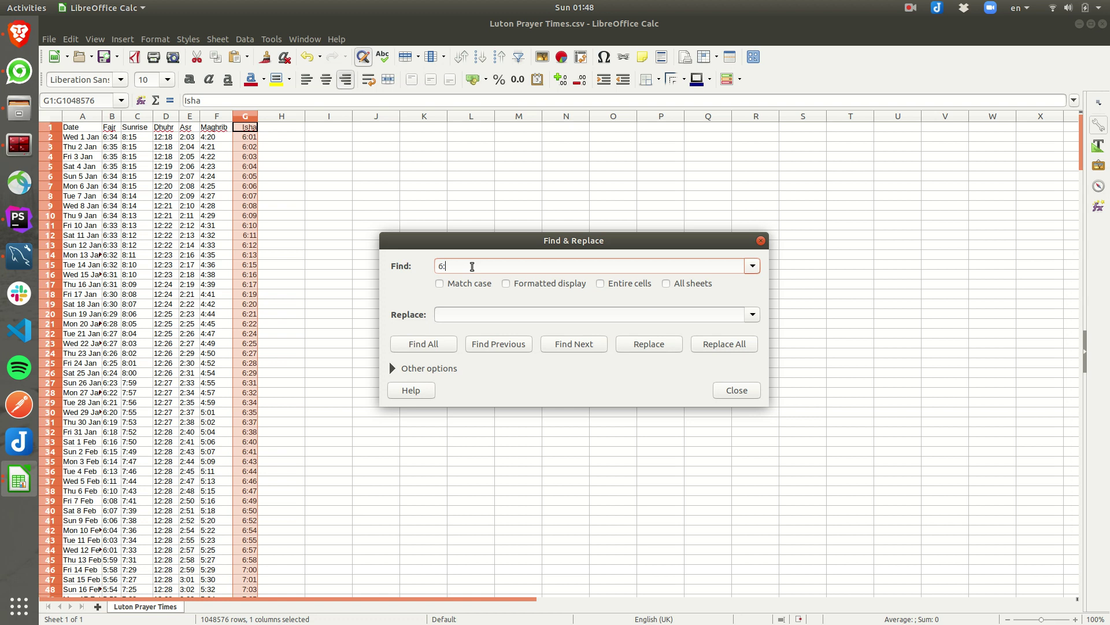
{"action": "left_click", "coordinate": [447, 314]}
{"action": "type", "text": "18:"}
{"action": "left_click", "coordinate": [706, 345]}
{"action": "left_click", "coordinate": [651, 413]}
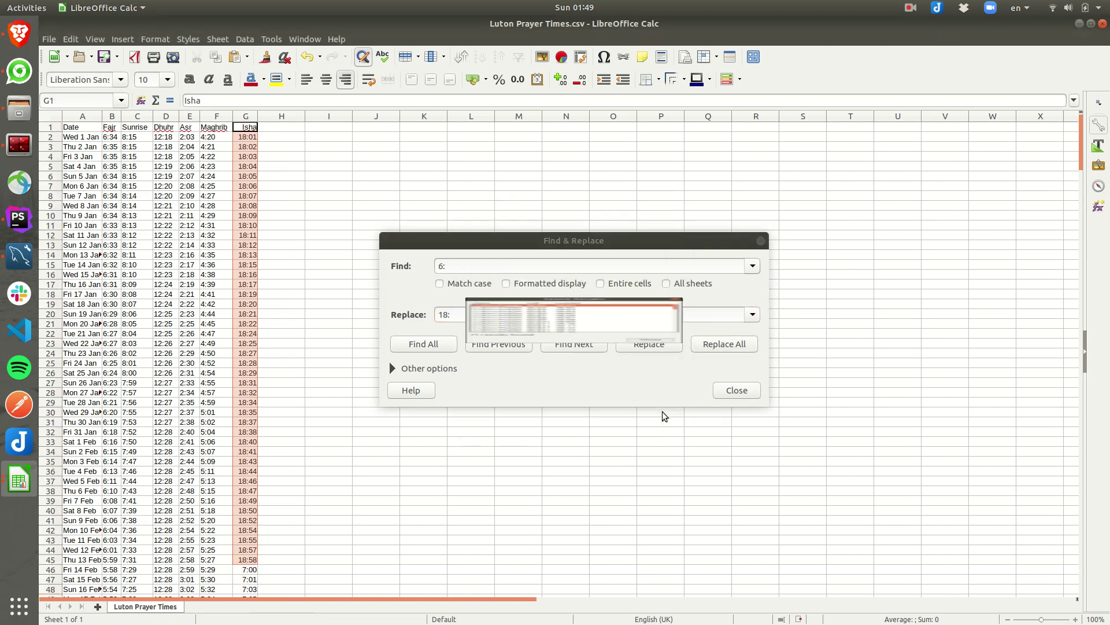
{"action": "left_click", "coordinate": [733, 393]}
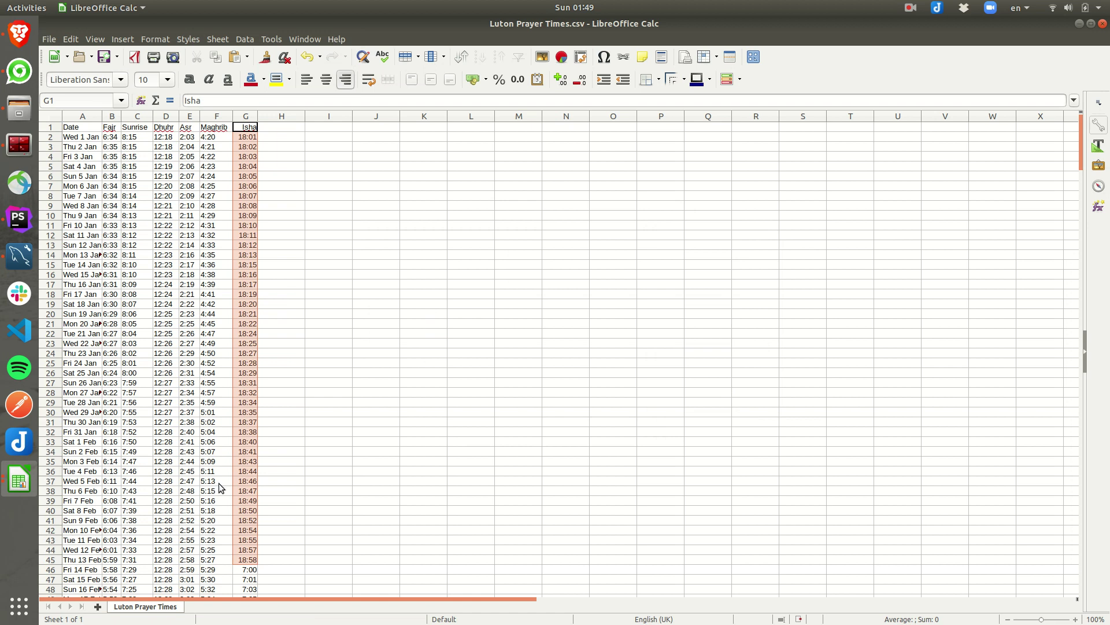
Replace every "7:" with "19:" in the Isha column.
{"action": "scroll", "coordinate": [229, 484], "scroll_direction": "down", "scroll_amount": 6}
{"action": "left_click", "coordinate": [248, 394]}
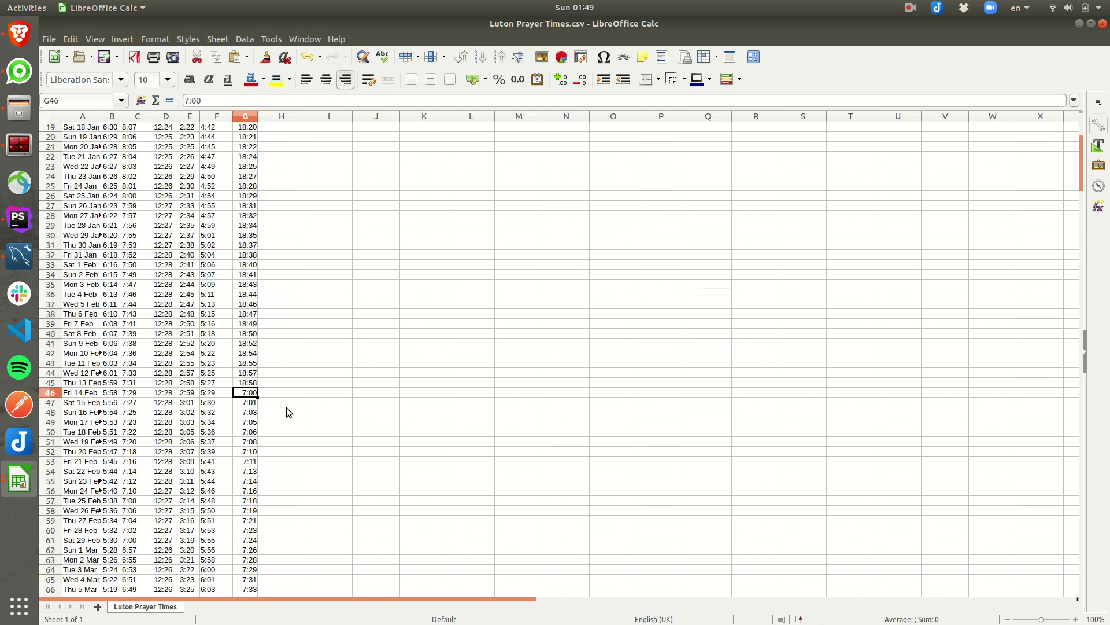
{"action": "scroll", "coordinate": [286, 407], "scroll_direction": "up", "scroll_amount": 6}
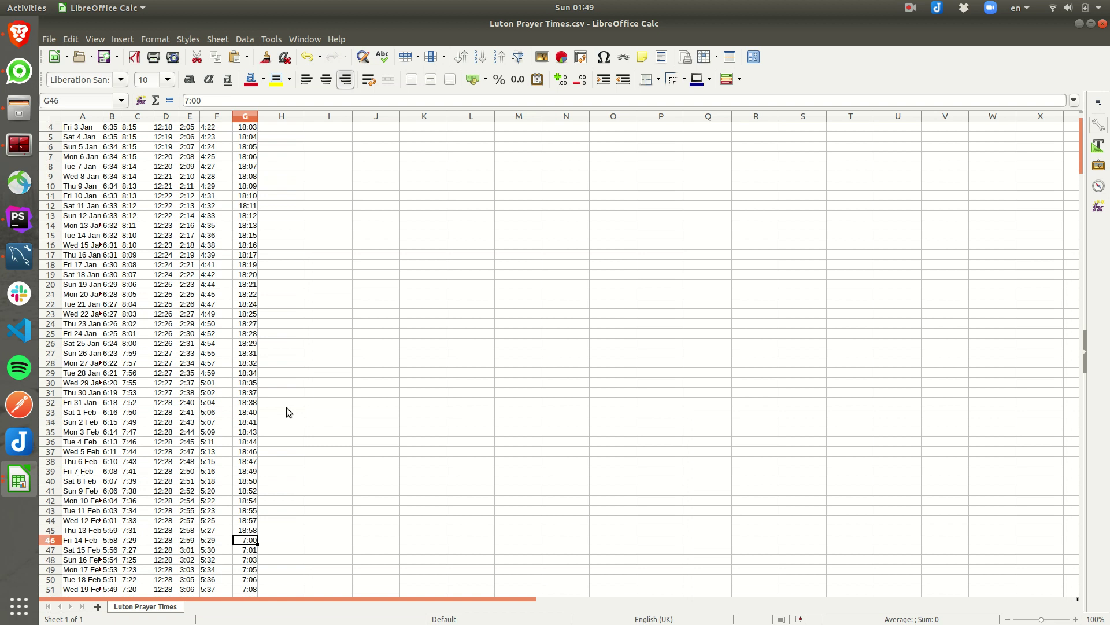
{"action": "left_click", "coordinate": [247, 118]}
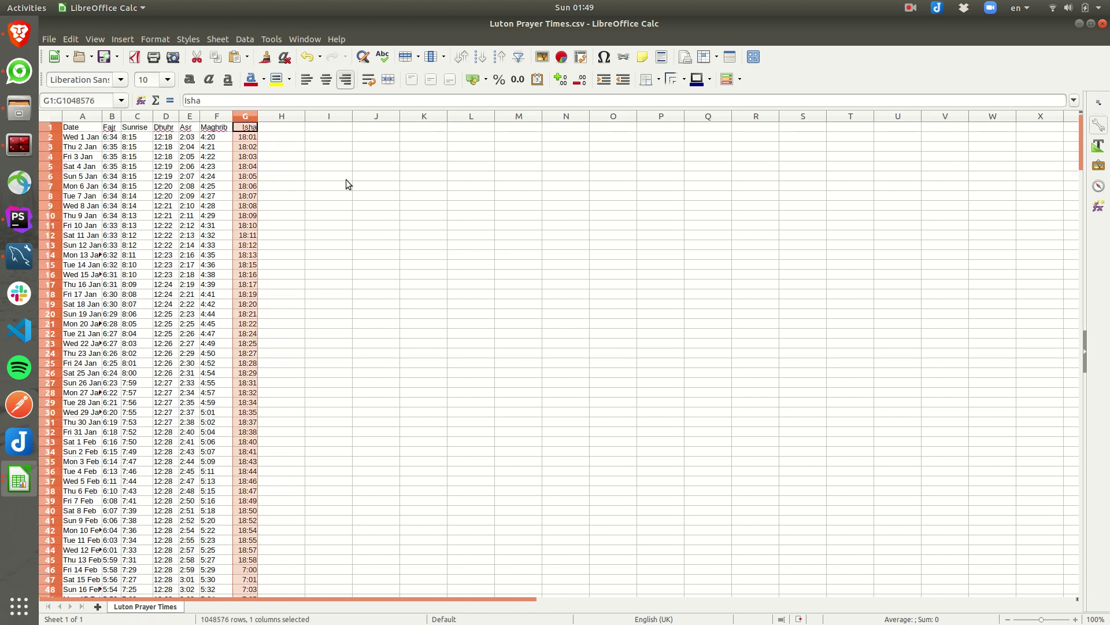
{"action": "key", "text": "ctrl+h"}
{"action": "type", "text": "7:"}
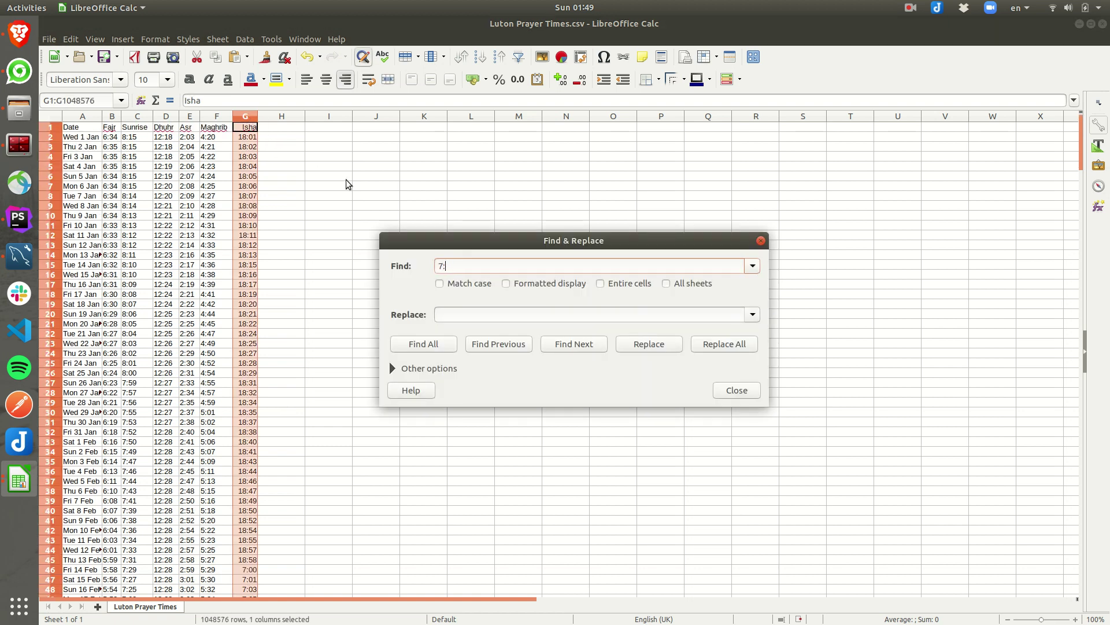
{"action": "left_click", "coordinate": [485, 312]}
{"action": "type", "text": "19"}
{"action": "left_click", "coordinate": [724, 343]}
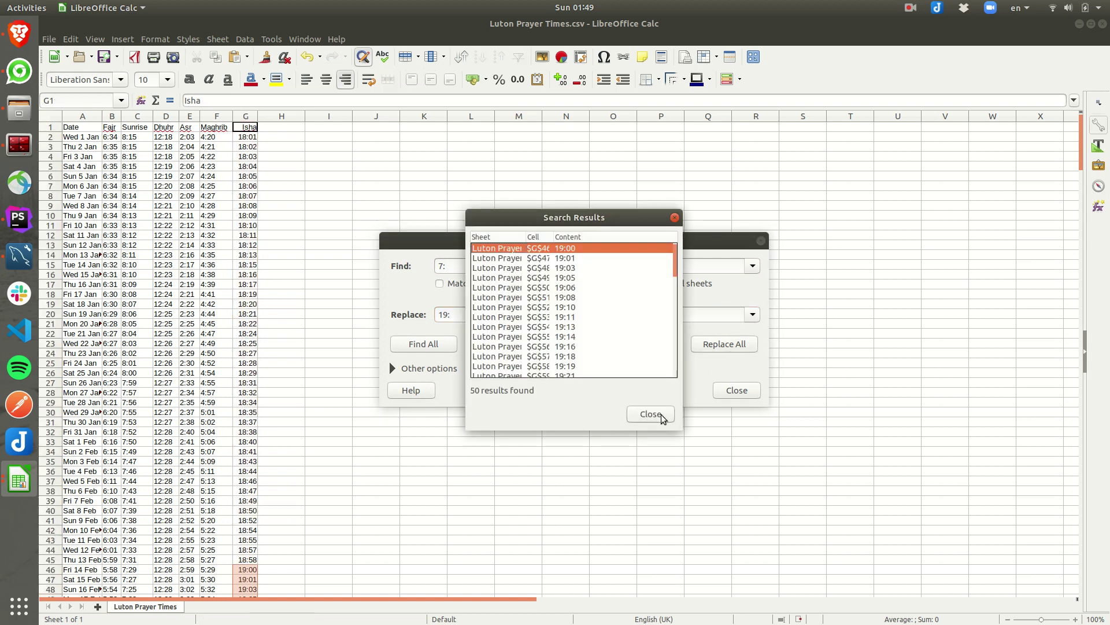
{"action": "left_click", "coordinate": [651, 414]}
{"action": "left_click", "coordinate": [736, 390]}
{"action": "scroll", "coordinate": [292, 400], "scroll_direction": "down", "scroll_amount": 16}
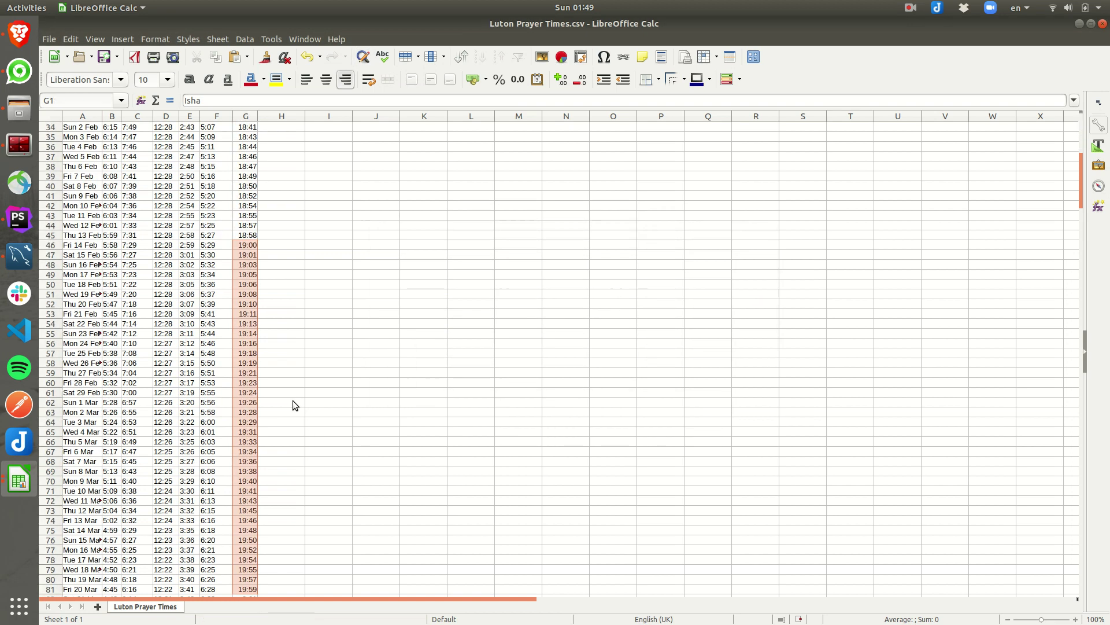
{"action": "scroll", "coordinate": [282, 371], "scroll_direction": "up", "scroll_amount": 16}
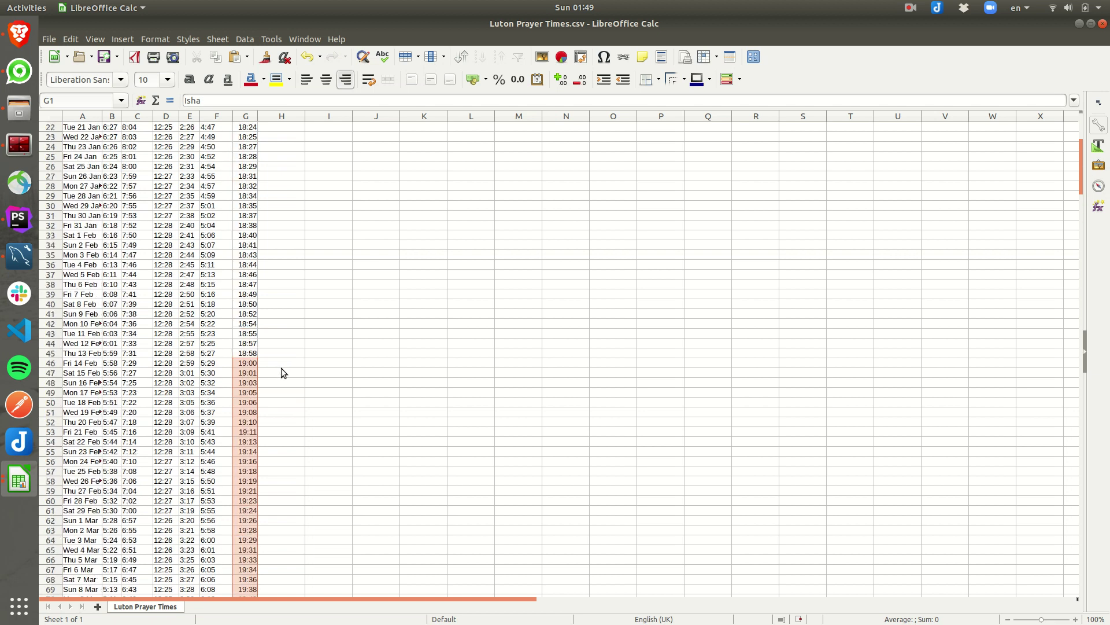
{"action": "left_click", "coordinate": [245, 116]}
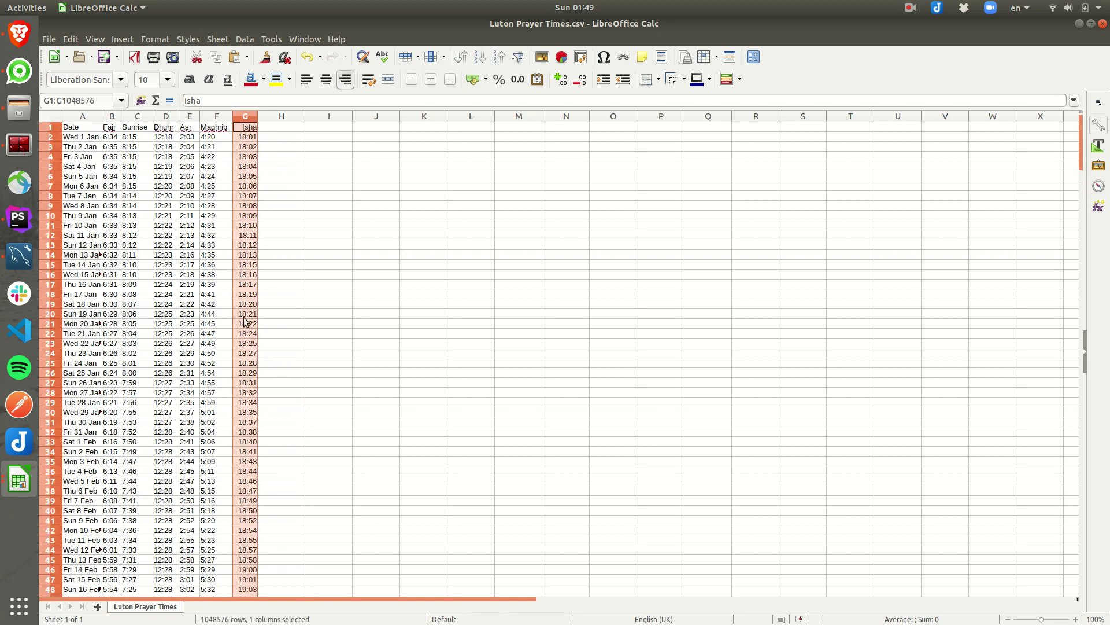
{"action": "key", "text": "ctrl+h"}
{"action": "type", "text": "8:"}
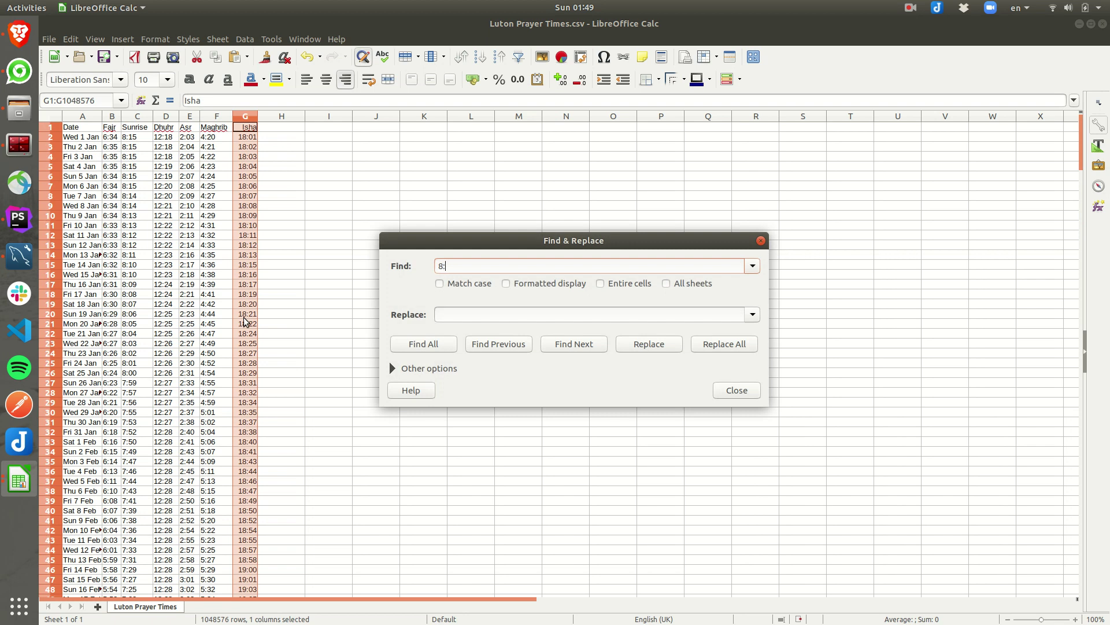
{"action": "left_click", "coordinate": [519, 314]}
{"action": "type", "text": "20:"}
{"action": "left_click", "coordinate": [737, 389]}
Examine the Isha column through the following months for evening times still in 12-hour format.
{"action": "scroll", "coordinate": [415, 401], "scroll_direction": "down", "scroll_amount": 4}
{"action": "scroll", "coordinate": [415, 401], "scroll_direction": "down", "scroll_amount": 20}
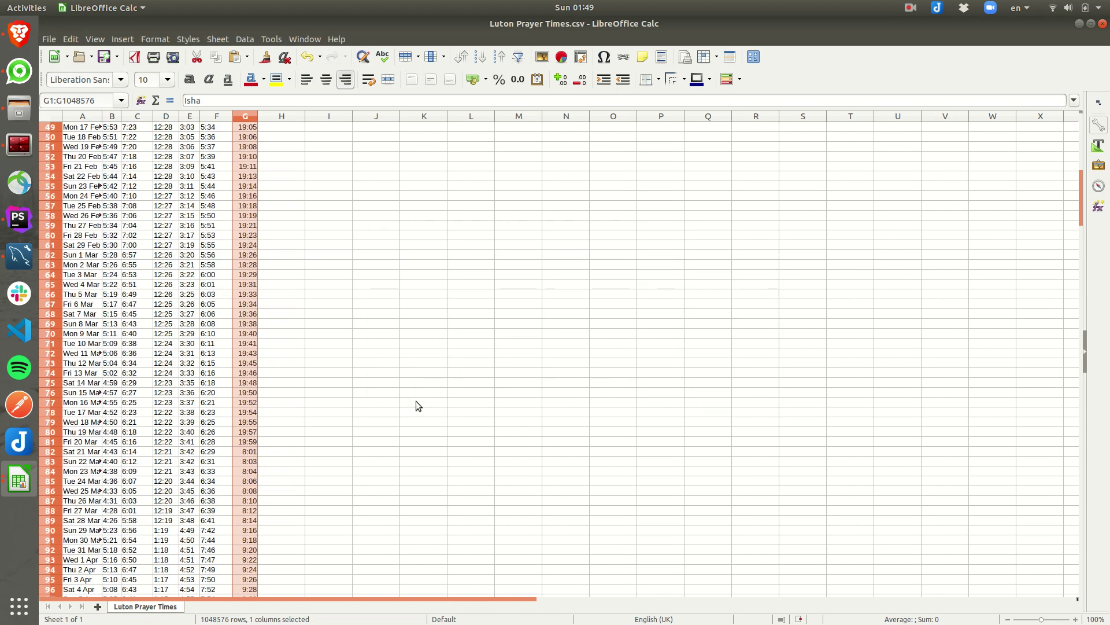
{"action": "scroll", "coordinate": [362, 383], "scroll_direction": "down", "scroll_amount": 14}
{"action": "scroll", "coordinate": [362, 383], "scroll_direction": "up", "scroll_amount": 14}
{"action": "scroll", "coordinate": [362, 383], "scroll_direction": "up", "scroll_amount": 6}
{"action": "scroll", "coordinate": [362, 387], "scroll_direction": "up", "scroll_amount": 20}
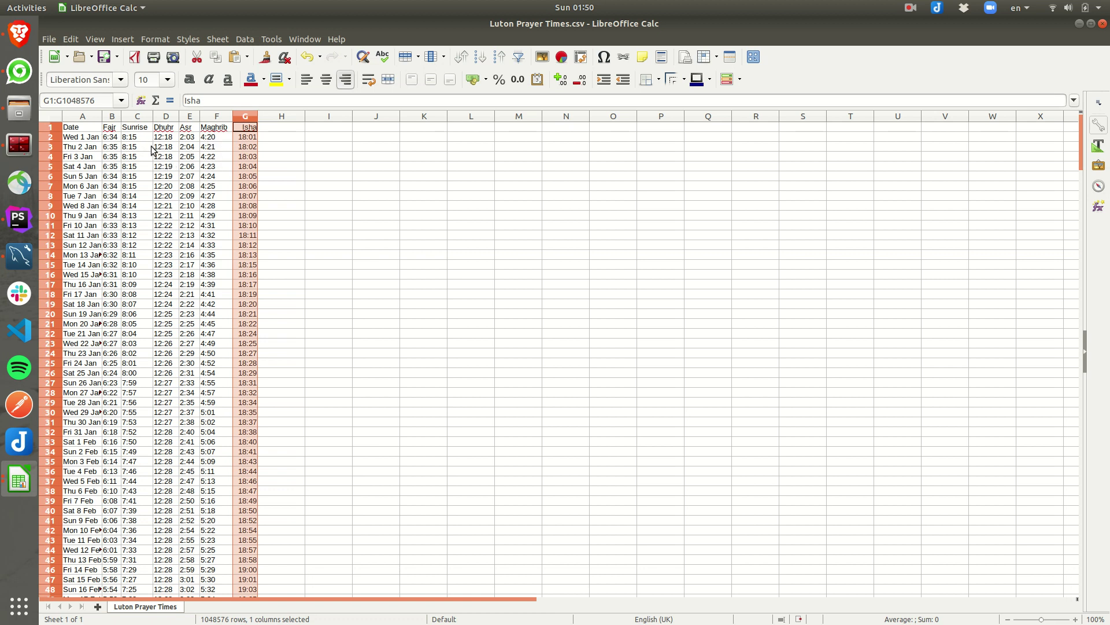
Copy the Fajr times B2:B367 into the fajr_begins column of prayer-time-2020.csv, starting at B2.
{"action": "left_click", "coordinate": [123, 149]}
{"action": "left_click", "coordinate": [113, 137]}
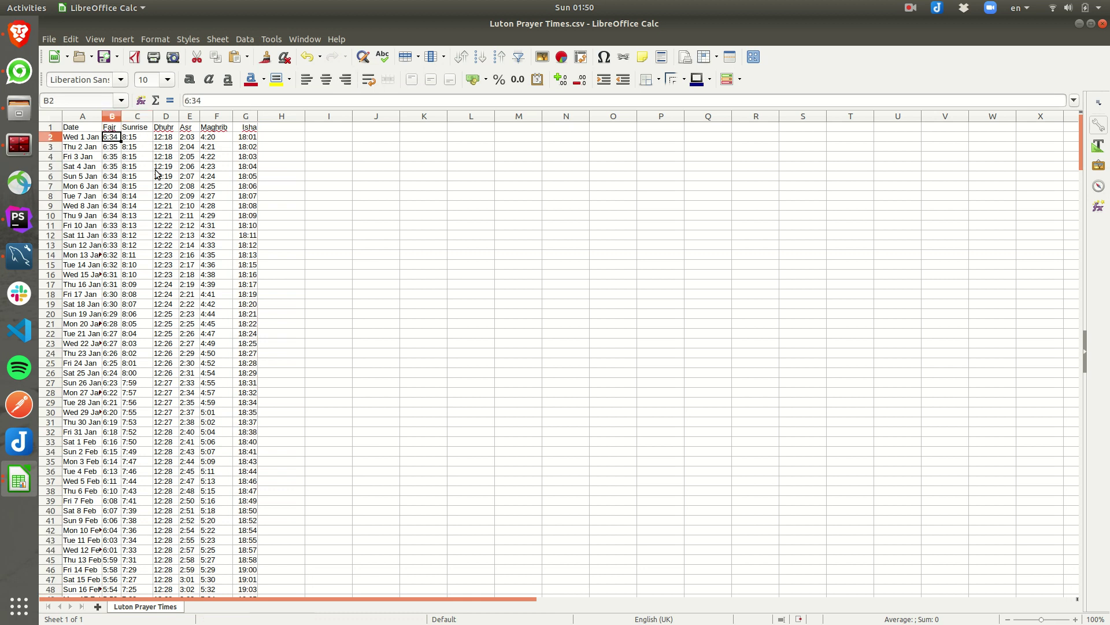
{"action": "key", "text": "ctrl+shift+Down"}
{"action": "key", "text": "ctrl+c"}
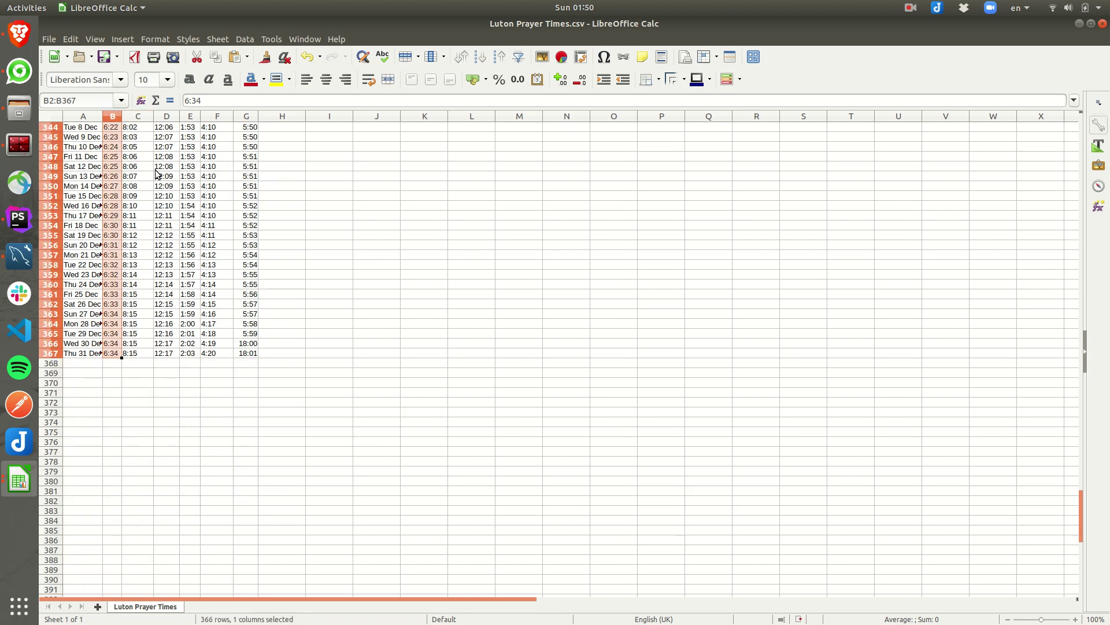
{"action": "key", "text": "alt+Tab"}
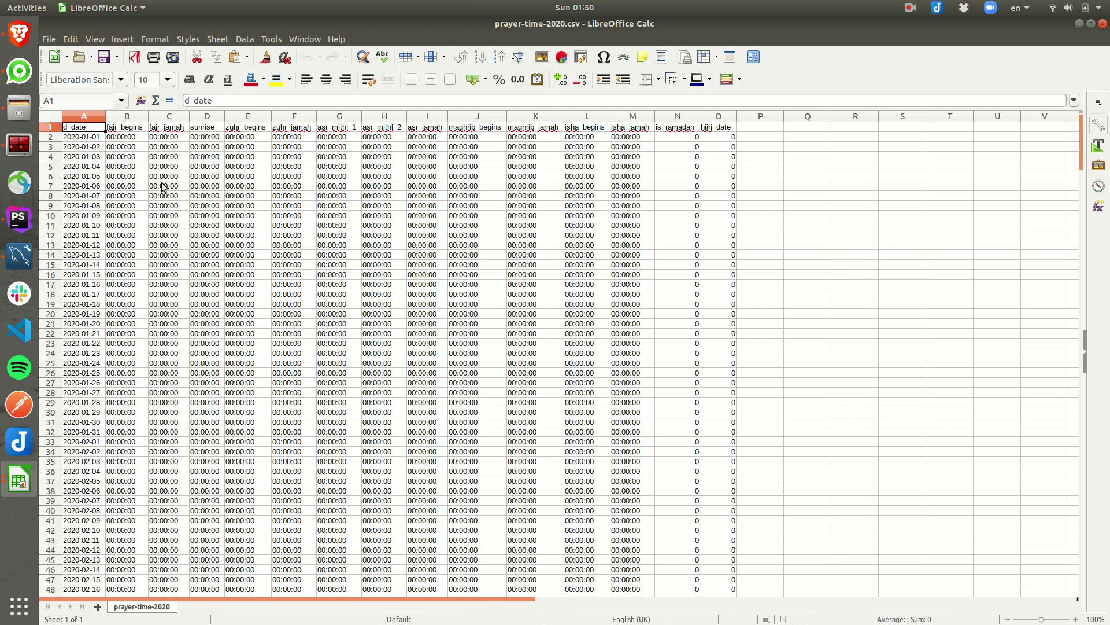
{"action": "left_click", "coordinate": [116, 138]}
{"action": "key", "text": "alt+Tab"}
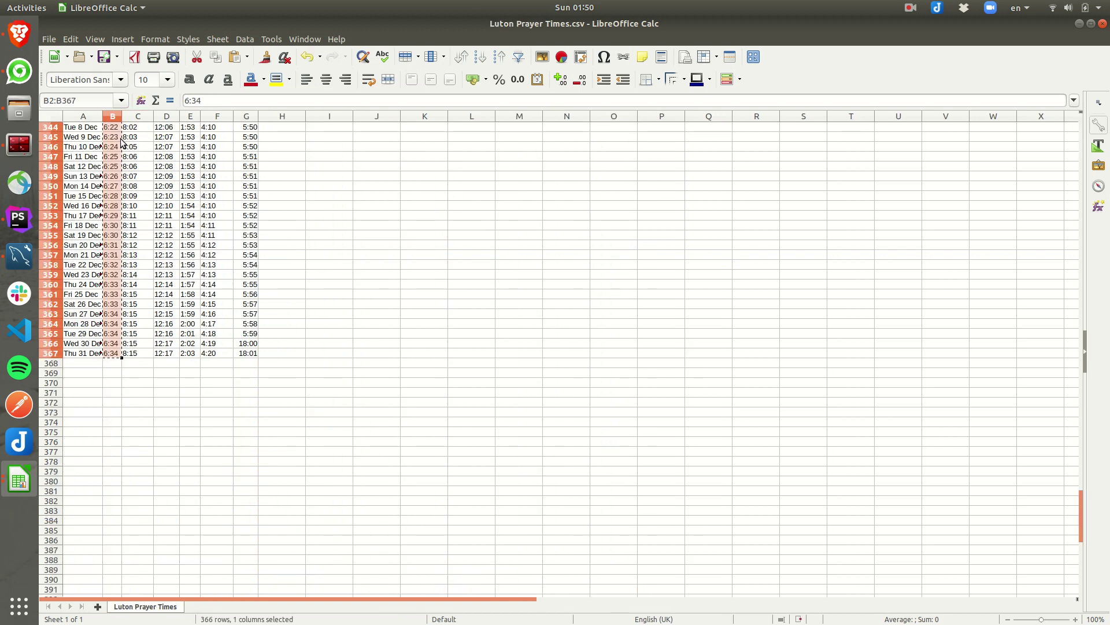
{"action": "key", "text": "alt+Tab"}
{"action": "left_click", "coordinate": [144, 157]}
{"action": "left_click_drag", "start_coordinate": [127, 138], "coordinate": [127, 128]}
{"action": "left_click", "coordinate": [124, 137]}
{"action": "key", "text": "ctrl+v"}
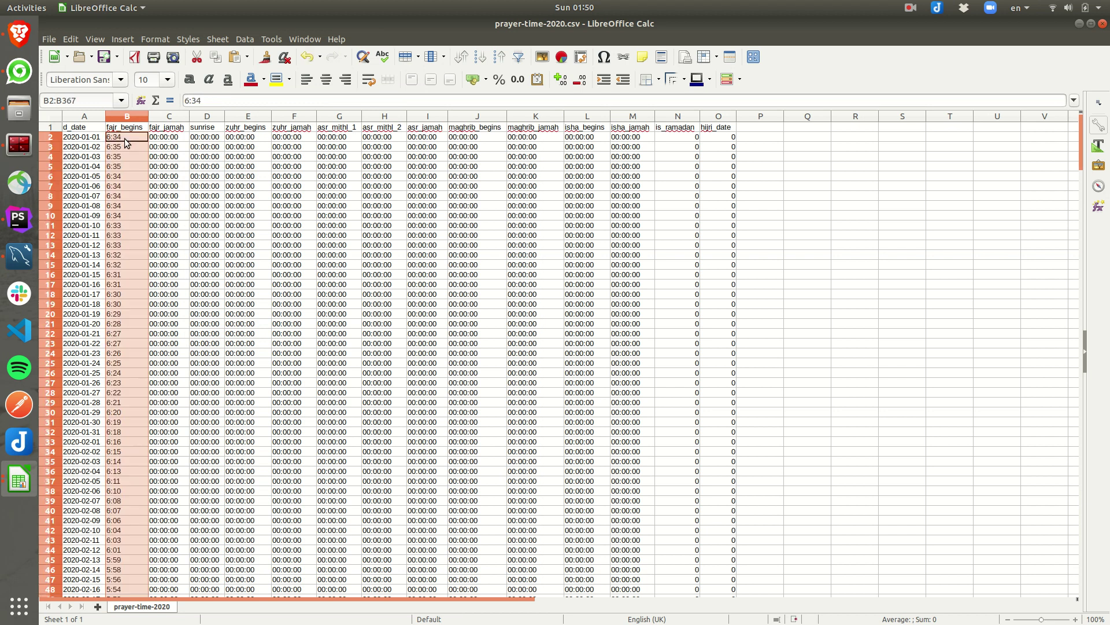
{"action": "left_click", "coordinate": [122, 197]}
{"action": "key", "text": "ctrl+Down"}
{"action": "key", "text": "ctrl+Up"}
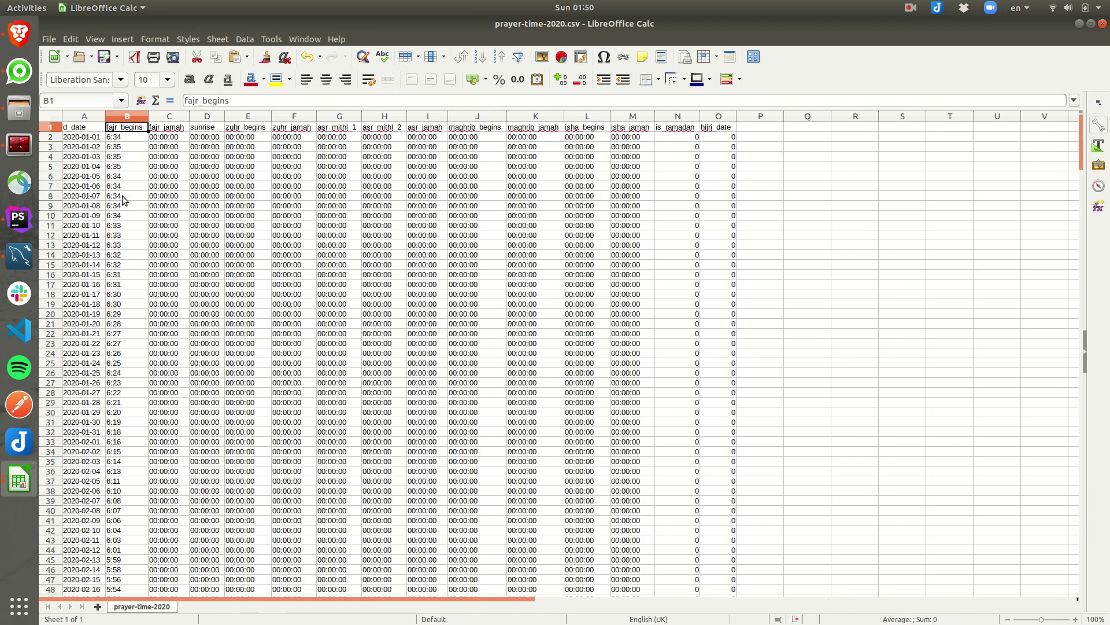
Copy the Sunrise times C2:C367 from Luton Prayer Times.csv into the sunrise column of prayer-time-2020.csv, starting at D2.
{"action": "key", "text": "alt+Tab"}
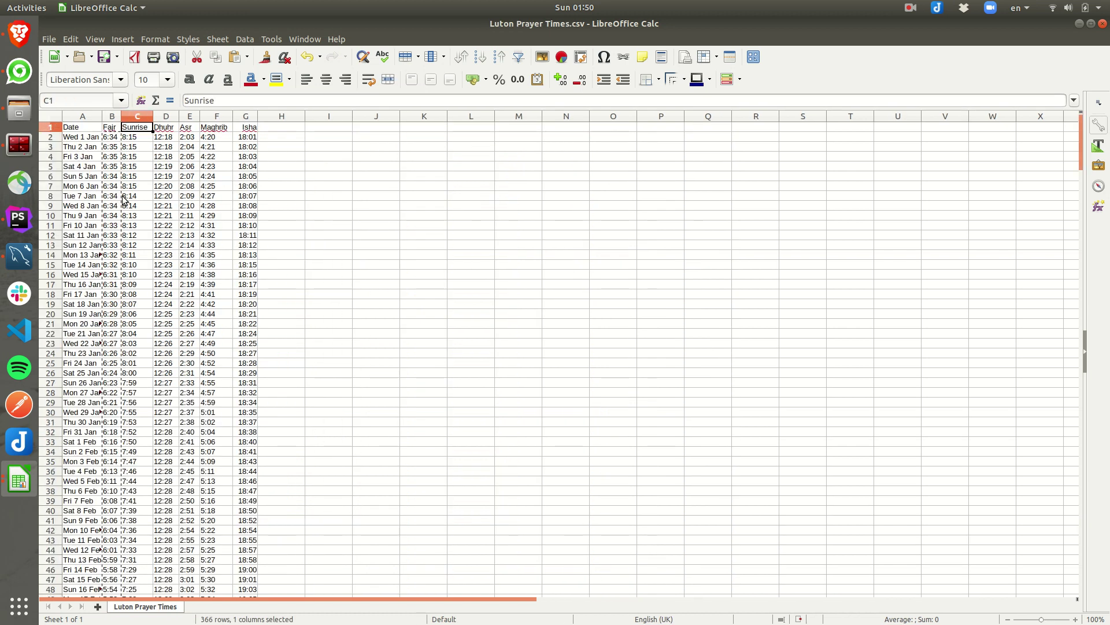
{"action": "key", "text": "Down"}
{"action": "key", "text": "ctrl+shift+Down"}
{"action": "key", "text": "ctrl+c"}
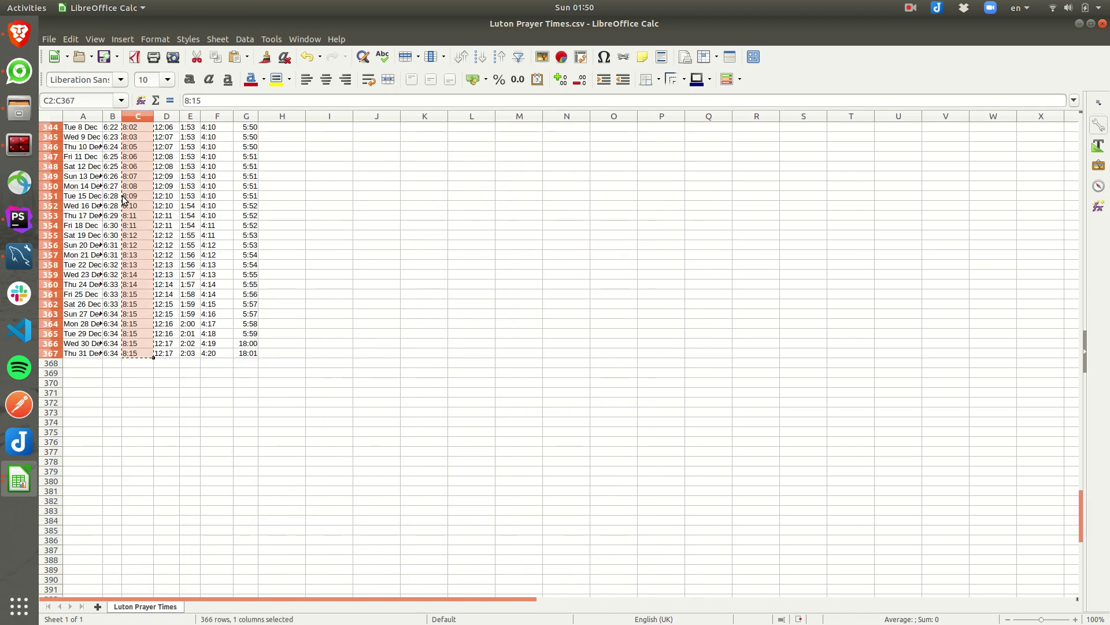
{"action": "key", "text": "alt+Tab"}
{"action": "key", "text": "Down"}
{"action": "key", "text": "Right"}
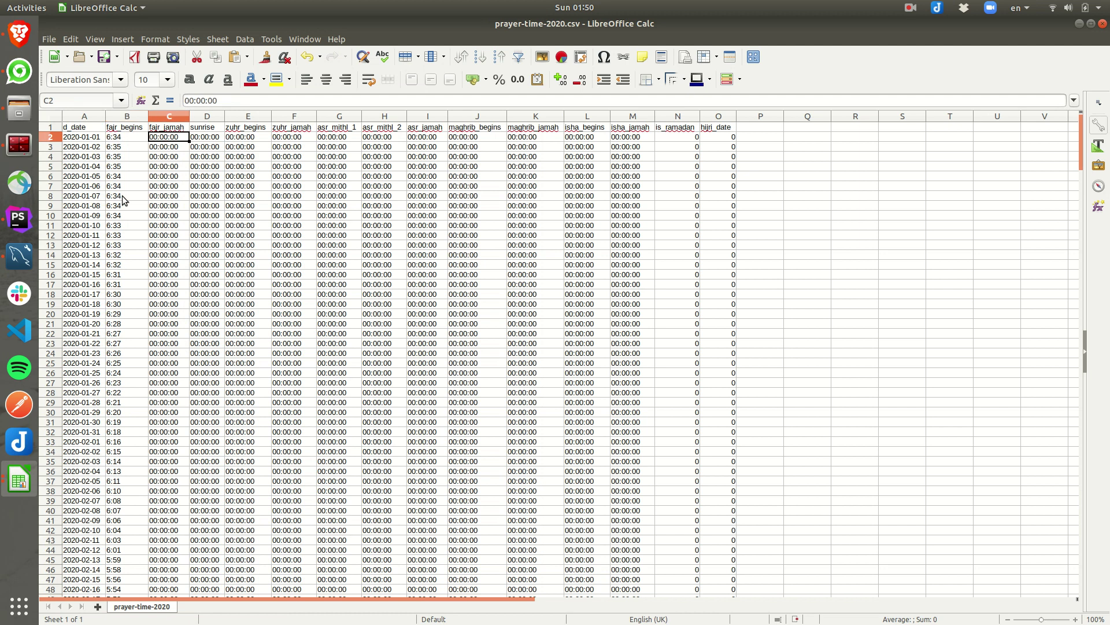
{"action": "key", "text": "Right"}
{"action": "key", "text": "ctrl+v"}
Examine the fajr_begins and fajr_jamah columns in the first rows of the 2020 timetable.
{"action": "key", "text": "Left"}
{"action": "key", "text": "Up"}
{"action": "key", "text": "Down"}
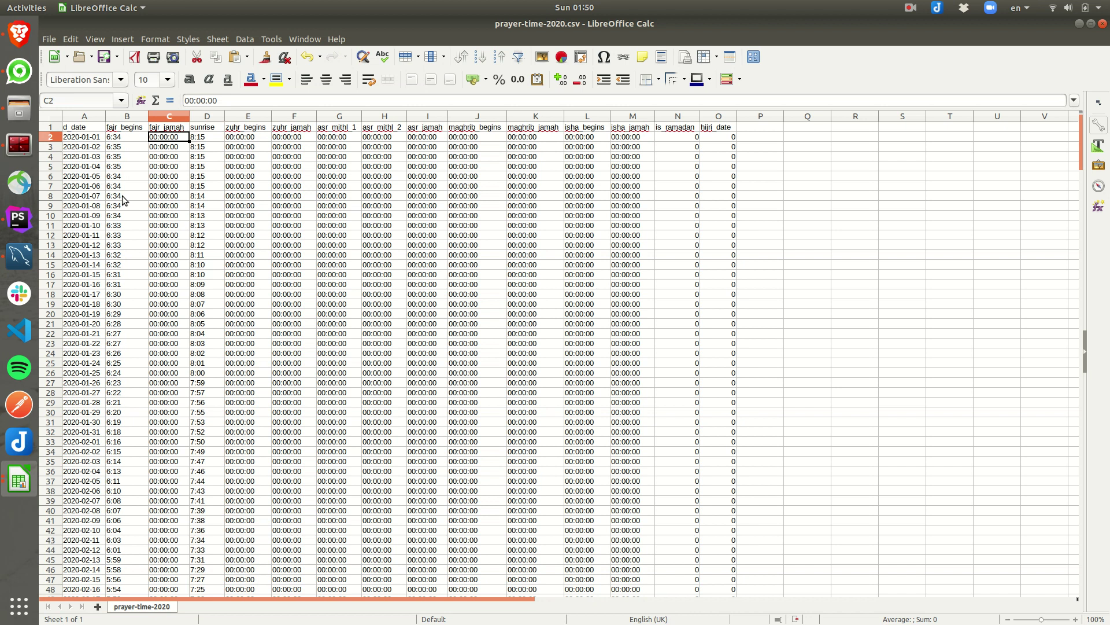
{"action": "key", "text": "Left"}
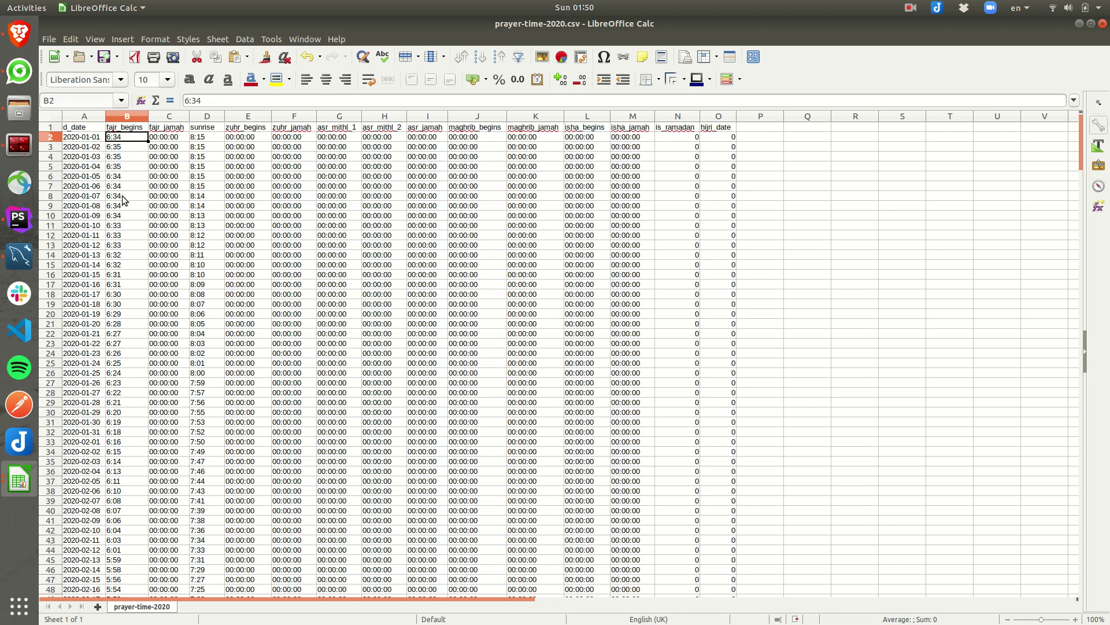
{"action": "key", "text": "Right"}
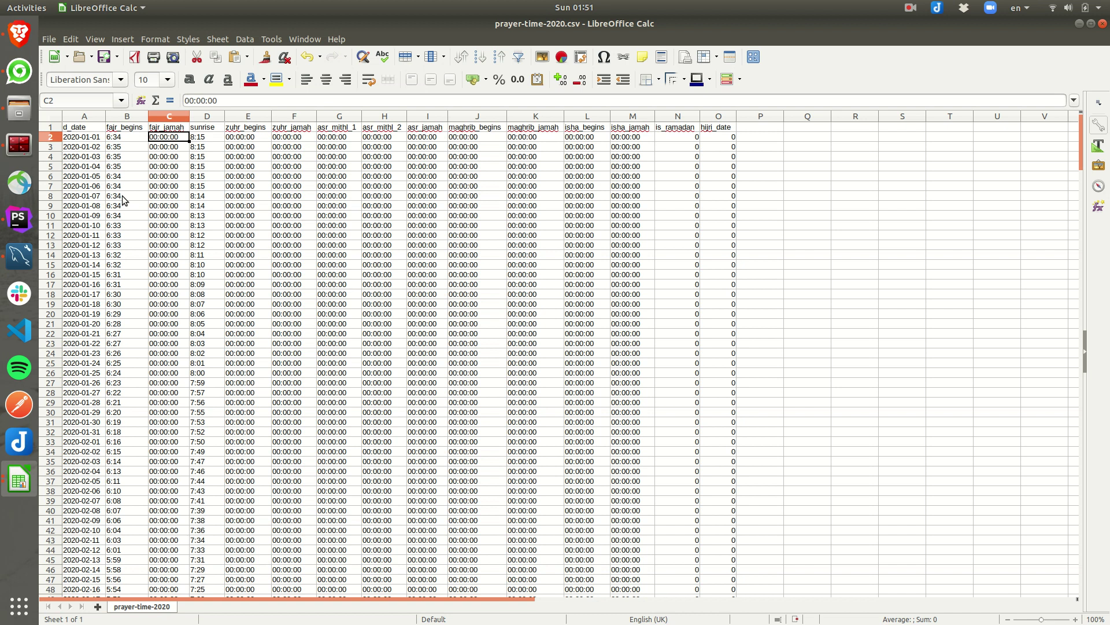
{"action": "key", "text": "Down"}
{"action": "key", "text": "Down"}
{"action": "key", "text": "Down"}
{"action": "key", "text": "Down"}
{"action": "key", "text": "Up"}
{"action": "key", "text": "Up"}
{"action": "key", "text": "Up"}
{"action": "key", "text": "Up"}
Examine the Dhuhr column in Luton Prayer Times.csv for afternoon times in 12-hour format.
{"action": "key", "text": "alt+grave"}
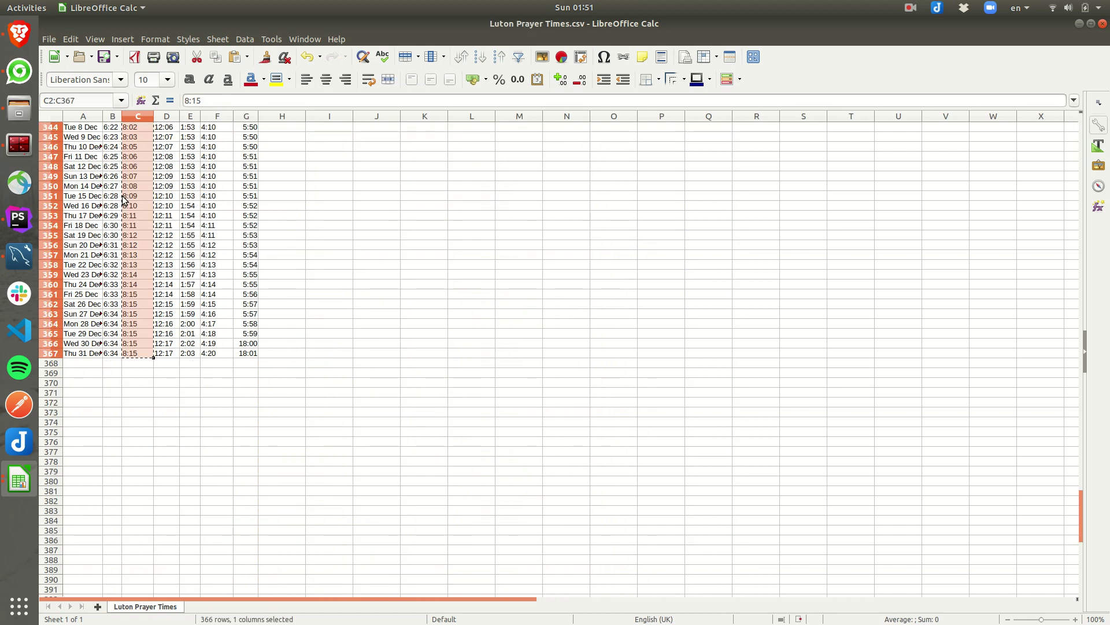
{"action": "key", "text": "ctrl+Up"}
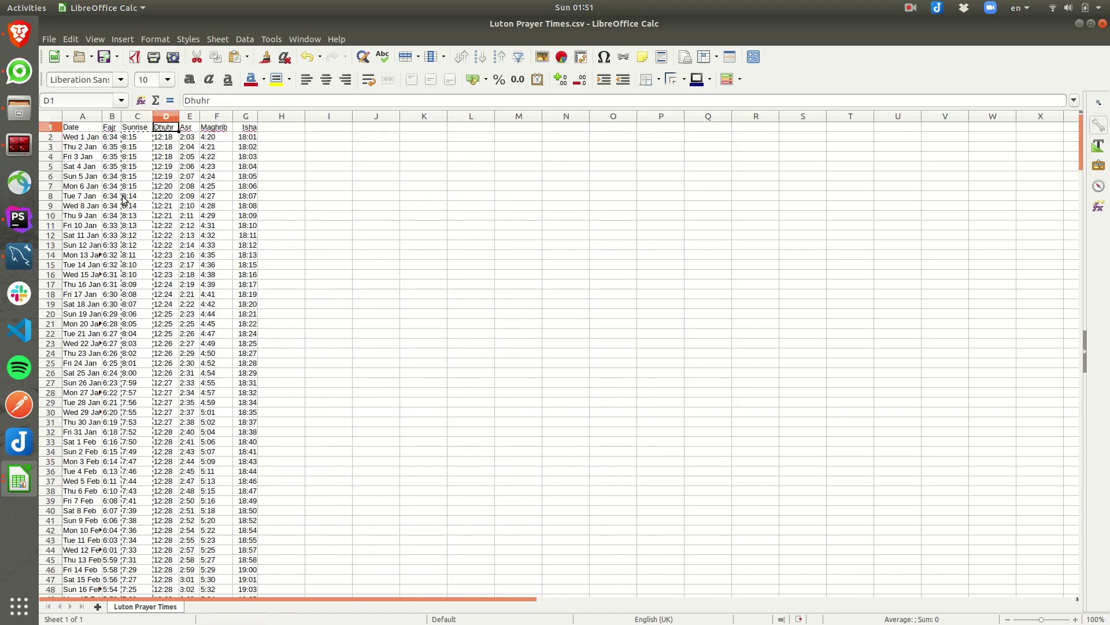
{"action": "key", "text": "ctrl+shift+Down"}
{"action": "key", "text": "ctrl+Up"}
{"action": "key", "text": "Page_Down"}
{"action": "key", "text": "Page_Down"}
{"action": "key", "text": "Page_Down"}
{"action": "key", "text": "Page_Up"}
{"action": "key", "text": "Page_Up"}
{"action": "key", "text": "Page_Up"}
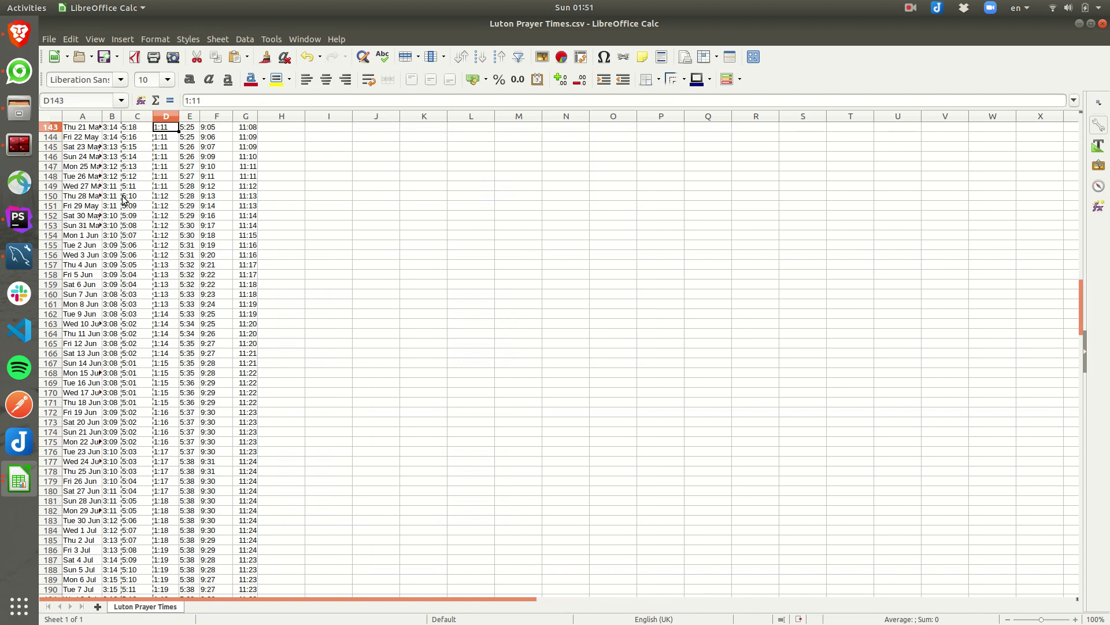
Replace all occurrences of "1:" with "13:" in the Dhuhr times D2:D367.
{"action": "key", "text": "ctrl+shift+Down"}
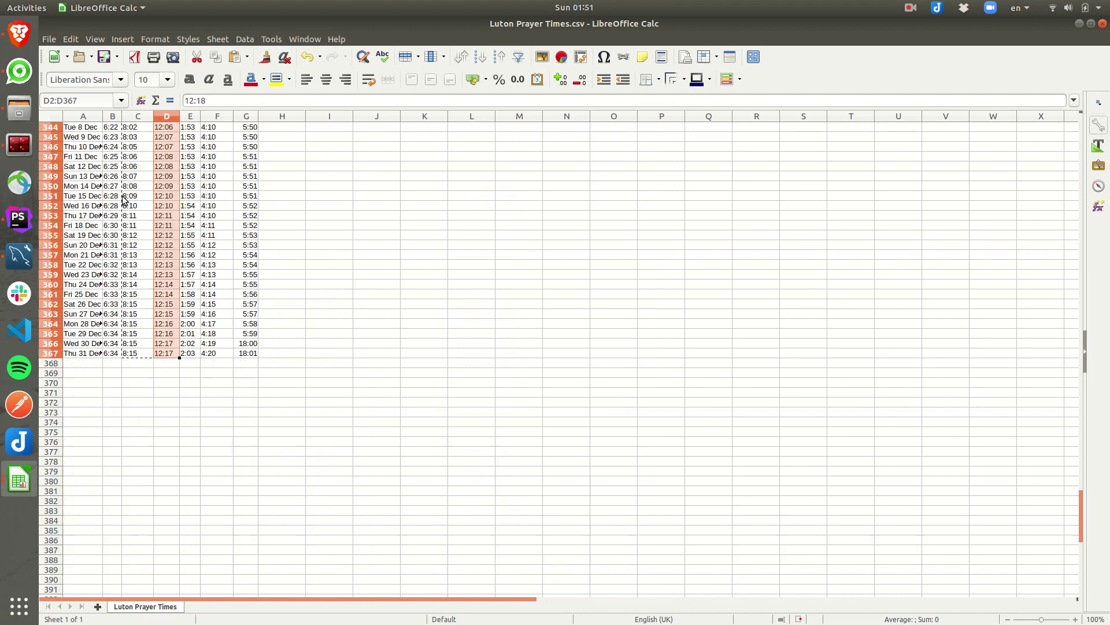
{"action": "key", "text": "ctrl+h"}
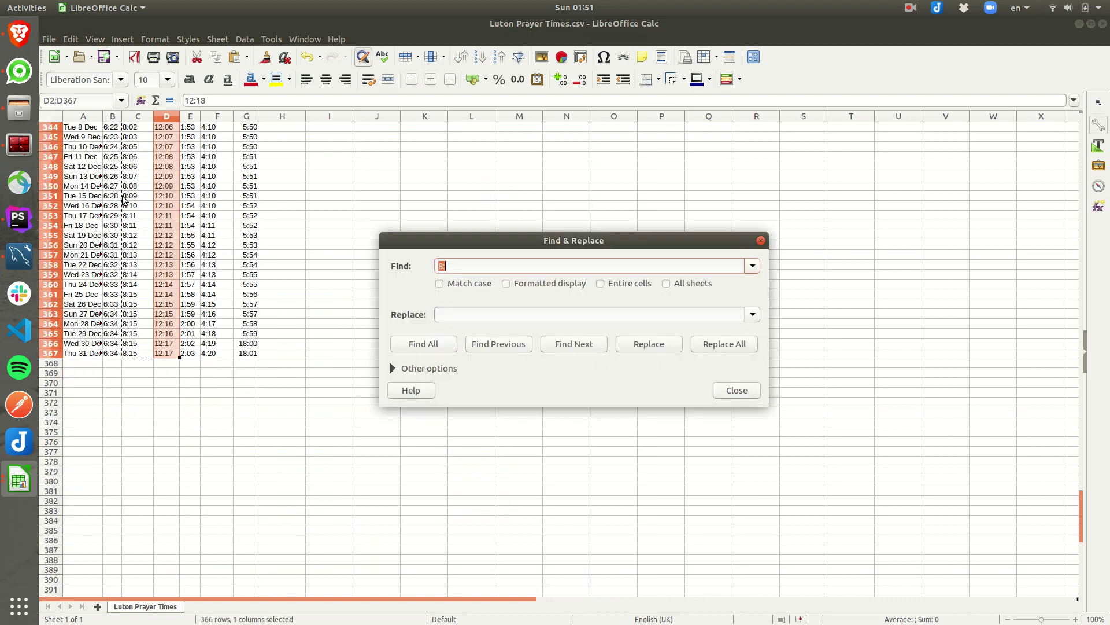
{"action": "type", "text": "1:"}
{"action": "left_click", "coordinate": [509, 315]}
{"action": "type", "text": "13:"}
{"action": "left_click", "coordinate": [729, 346]}
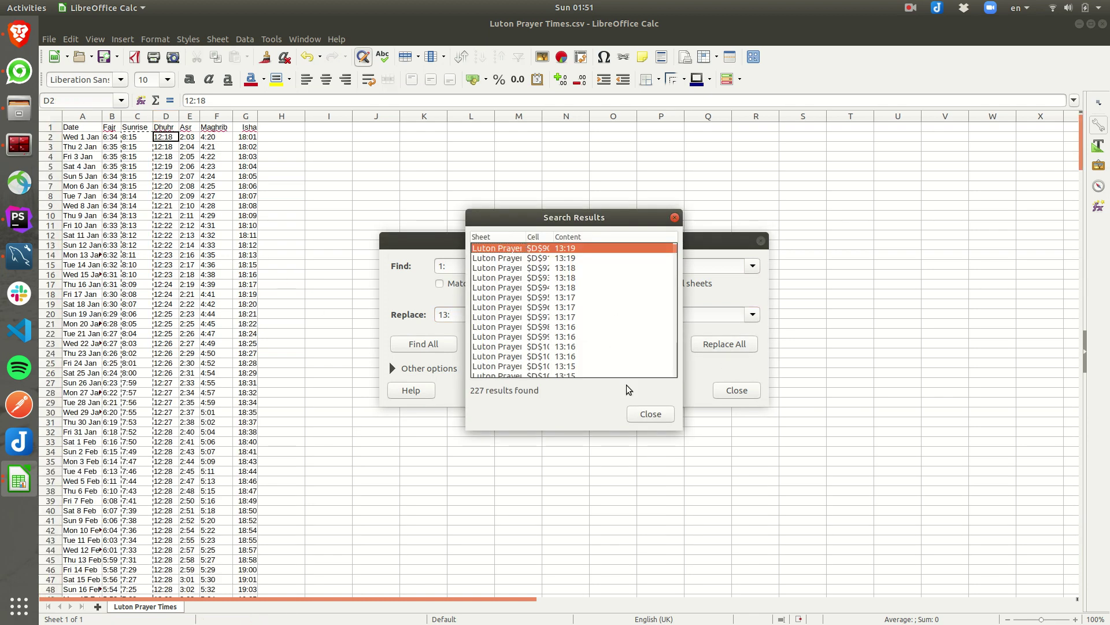
{"action": "left_click", "coordinate": [640, 415]}
{"action": "left_click", "coordinate": [735, 391]}
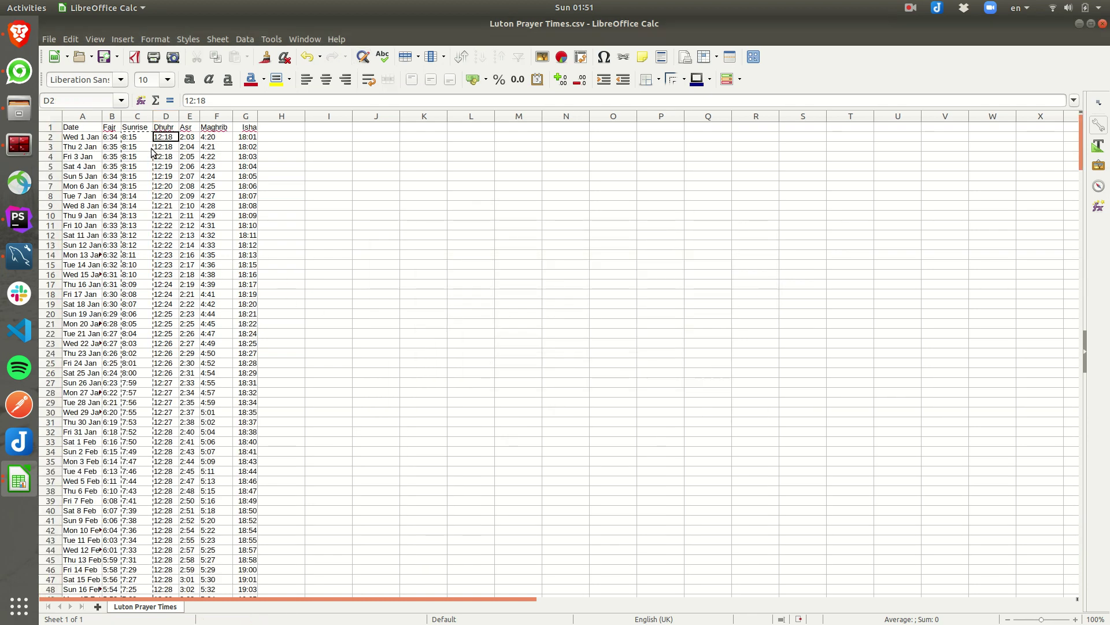
Examine the Dhuhr column across the whole year to check the times are in 24-hour format.
{"action": "key", "text": "Page_Down"}
{"action": "key", "text": "Page_Down"}
{"action": "key", "text": "Page_Down"}
{"action": "key", "text": "Page_Down"}
{"action": "key", "text": "Page_Down"}
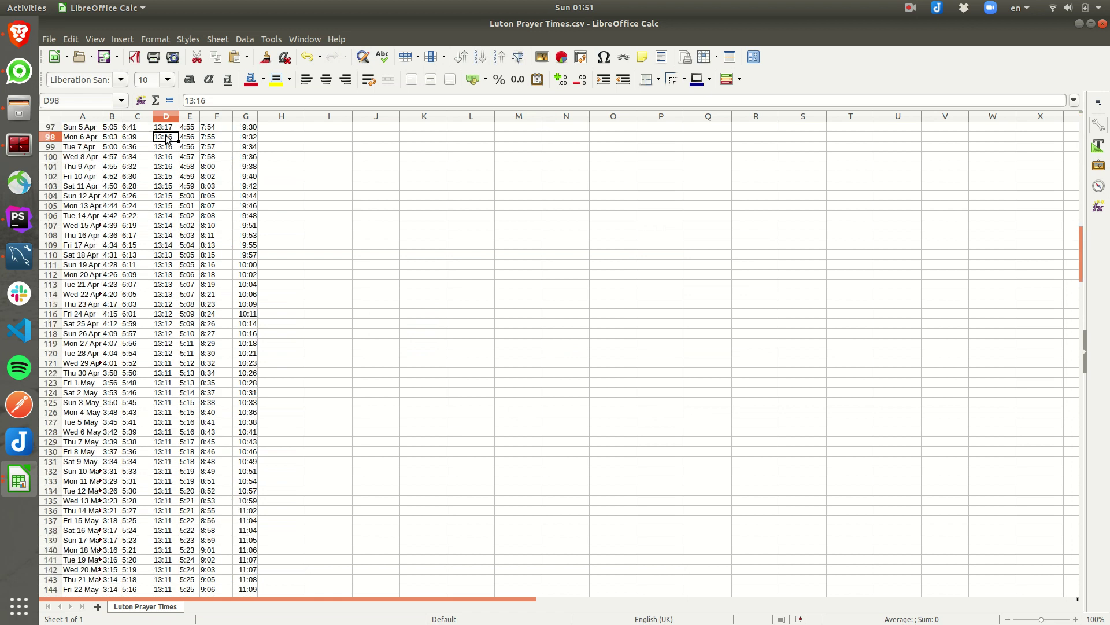
{"action": "key", "text": "Page_Down"}
{"action": "key", "text": "Page_Down"}
{"action": "key", "text": "Page_Down"}
{"action": "key", "text": "Page_Up"}
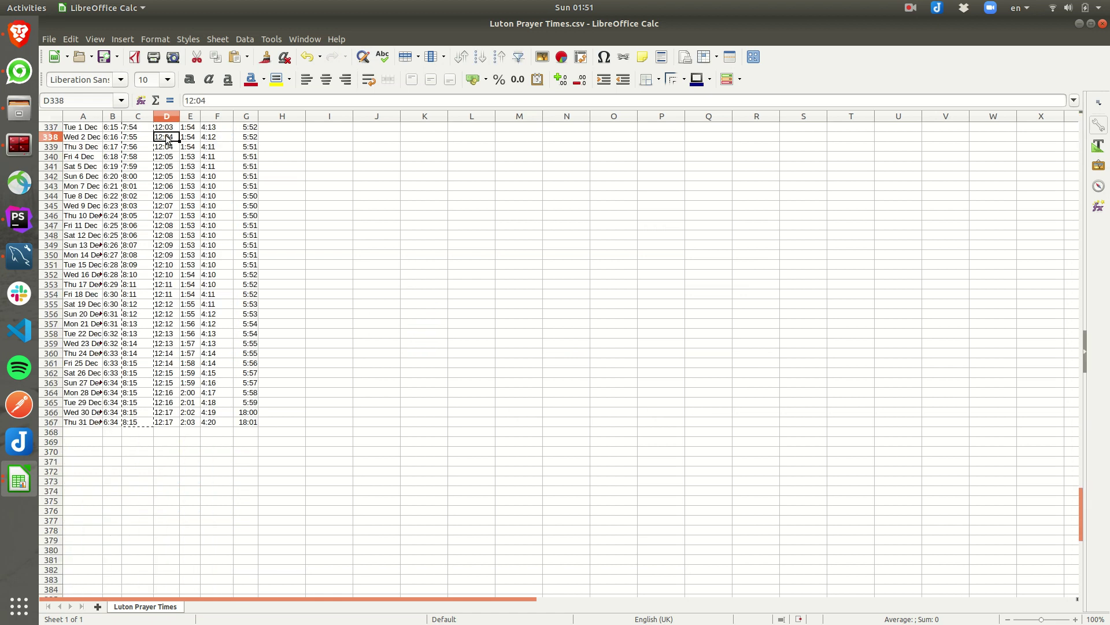
{"action": "key", "text": "Page_Up"}
{"action": "key", "text": "Page_Up"}
{"action": "key", "text": "Page_Up"}
{"action": "key", "text": "Page_Up"}
{"action": "key", "text": "Page_Up"}
{"action": "key", "text": "Page_Up"}
{"action": "key", "text": "Page_Up"}
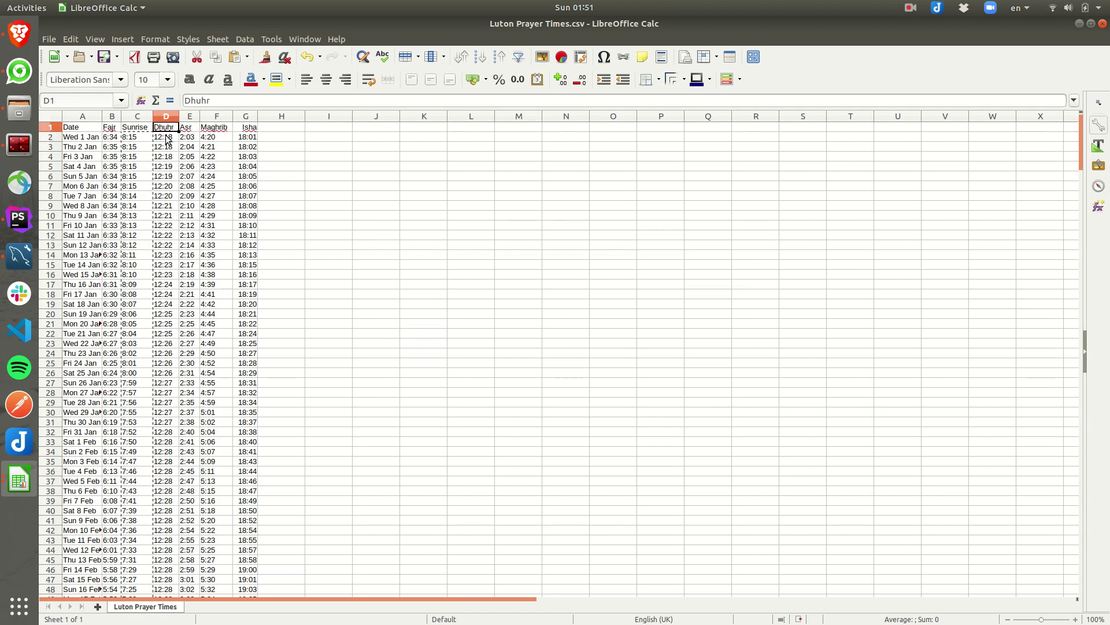
Copy the Dhuhr times D2:D367 into the zuhr_begins column of prayer-time-2020.csv, starting at E2.
{"action": "key", "text": "ctrl+shift+Down"}
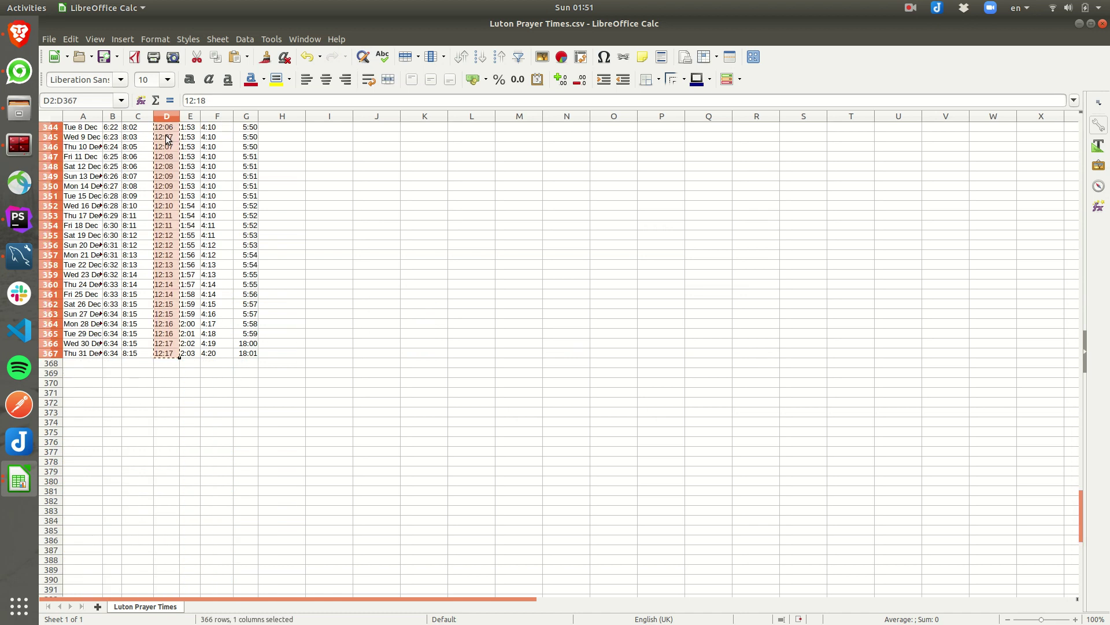
{"action": "key", "text": "alt+grave"}
{"action": "key", "text": "Right"}
{"action": "key", "text": "Right"}
{"action": "key", "text": "Right"}
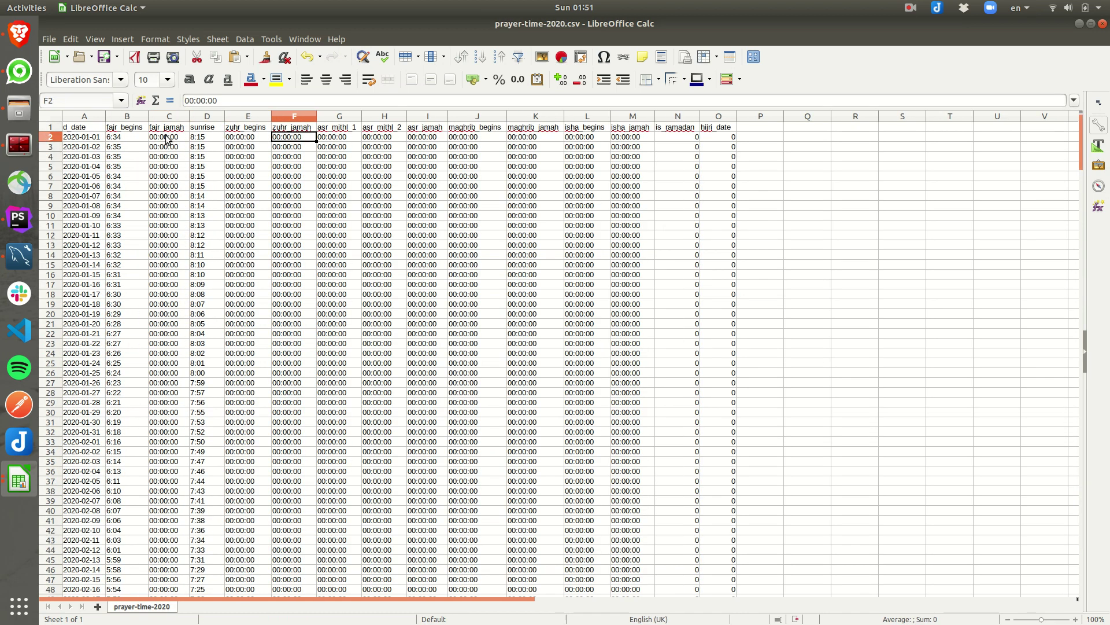
{"action": "key", "text": "Left"}
{"action": "key", "text": "Up"}
{"action": "key", "text": "Down"}
{"action": "key", "text": "ctrl+v"}
{"action": "key", "text": "Down"}
{"action": "key", "text": "Down"}
{"action": "key", "text": "Down"}
{"action": "key", "text": "ctrl+Down"}
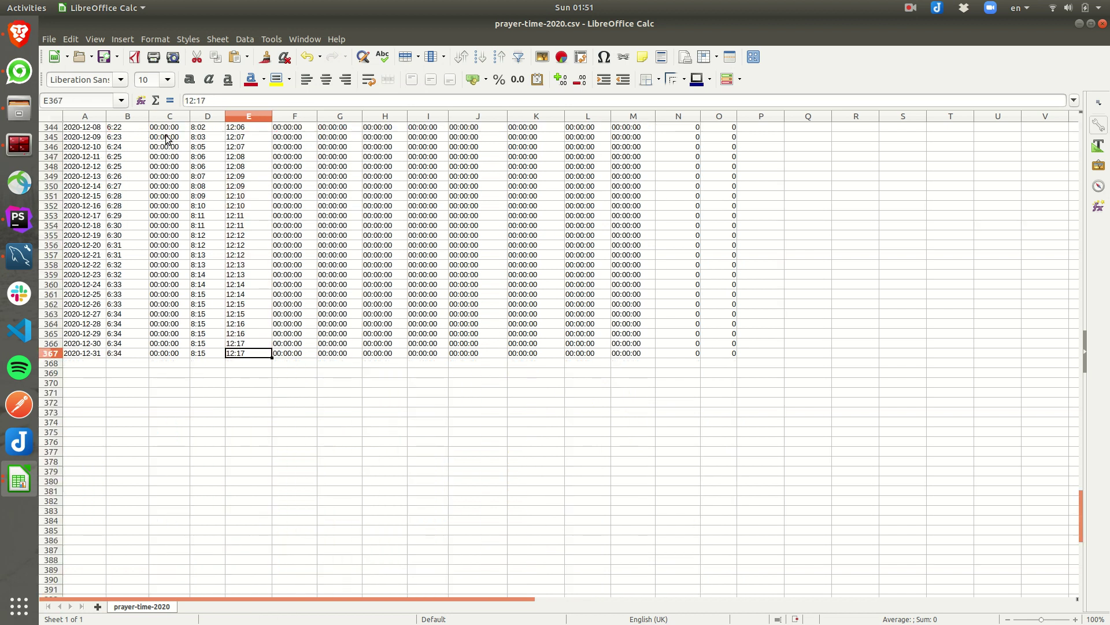
{"action": "key", "text": "ctrl+Up"}
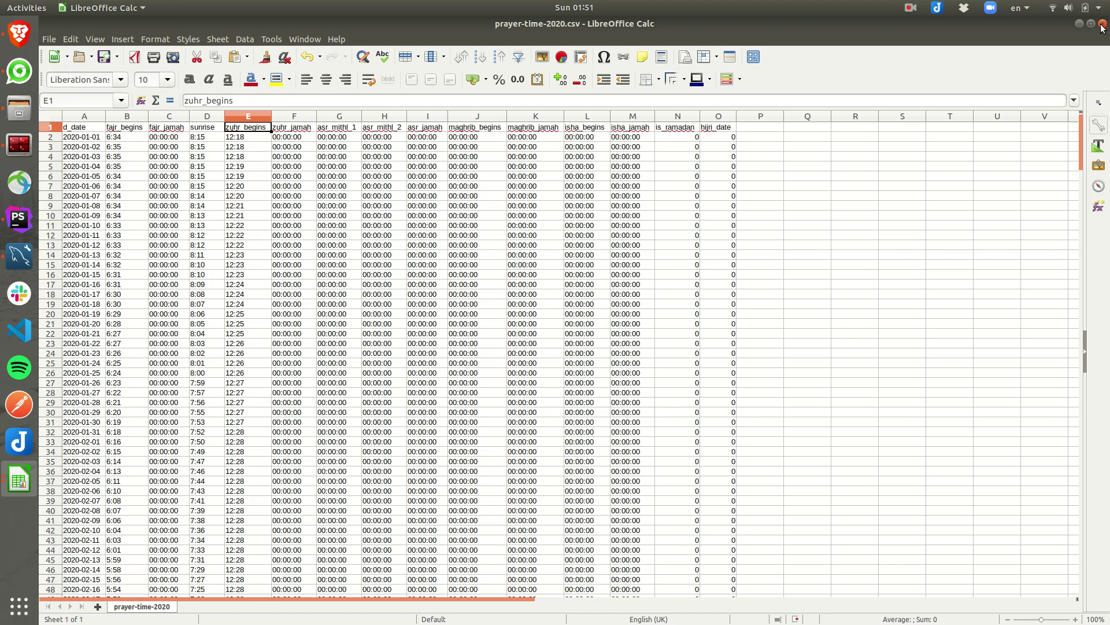
Close prayer-time-2020.csv and Luton Prayer Times.csv without saving the changes.
{"action": "left_click", "coordinate": [1102, 25]}
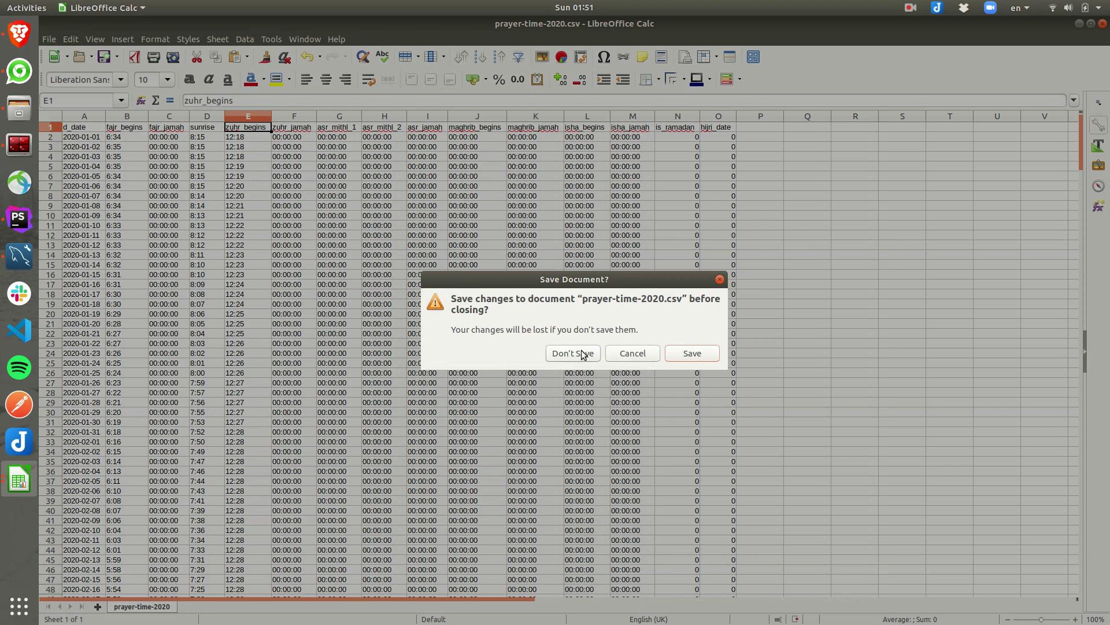
{"action": "left_click", "coordinate": [583, 354]}
{"action": "left_click", "coordinate": [282, 225]}
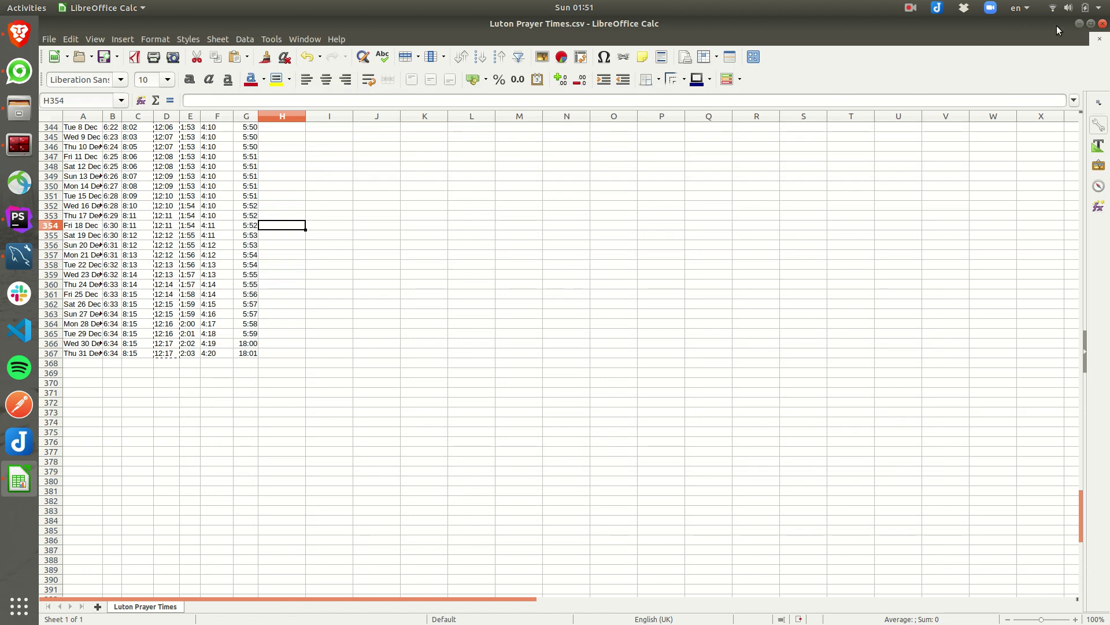
{"action": "left_click", "coordinate": [1103, 24]}
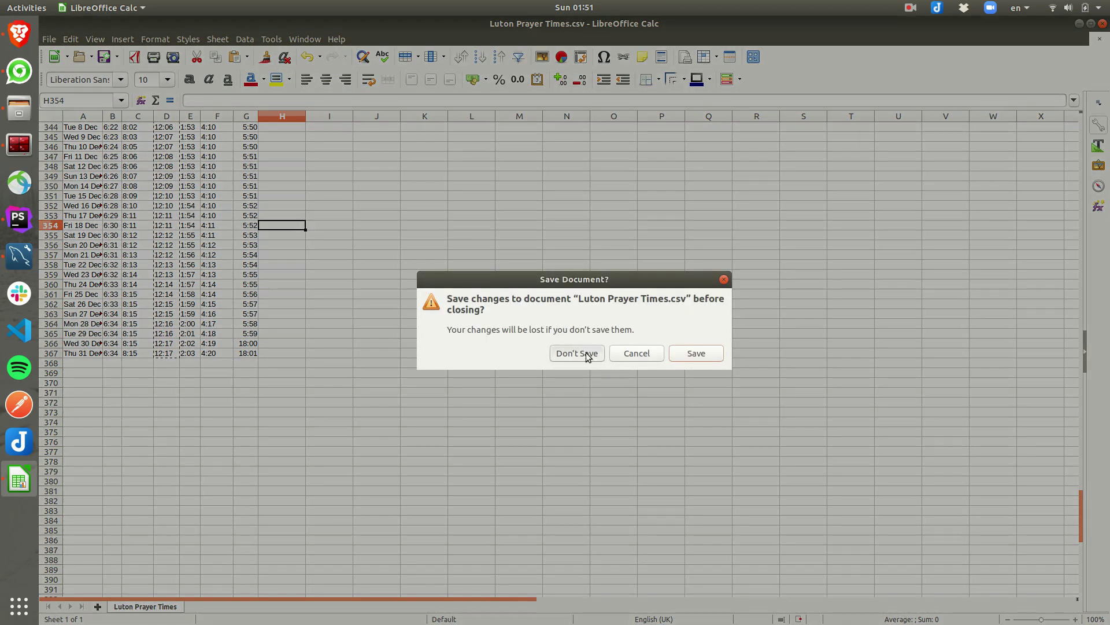
{"action": "left_click", "coordinate": [587, 354]}
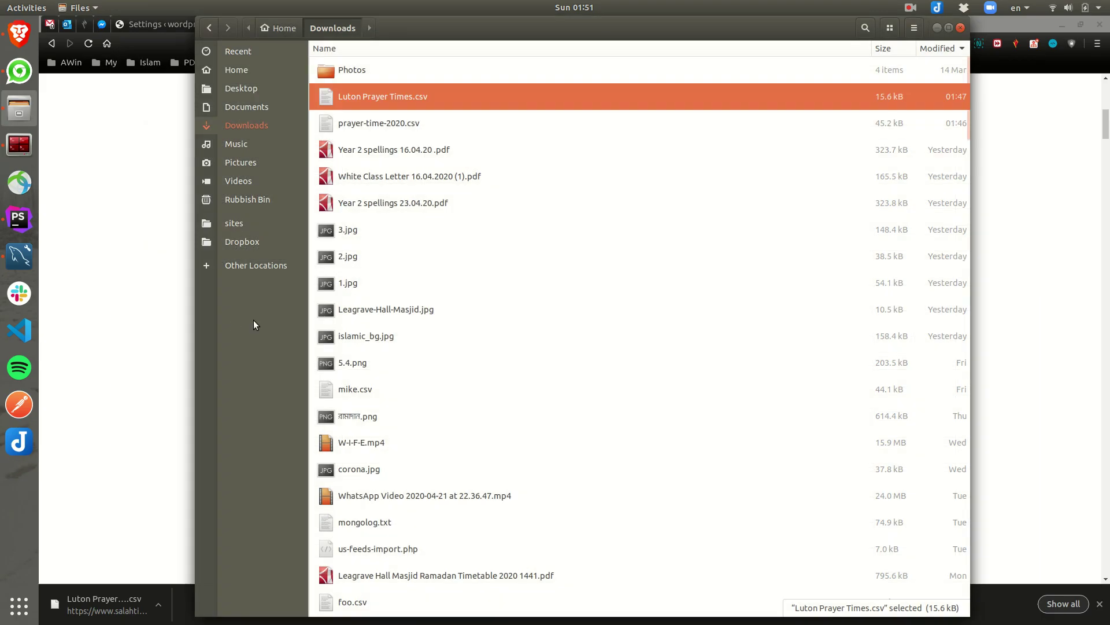
Switch to the WordPress settings in Brave and upload LHM.csv from Dropbox/Sites/Leagrave hall as the prayer timetable.
{"action": "left_click", "coordinate": [150, 231]}
{"action": "left_click", "coordinate": [174, 23]}
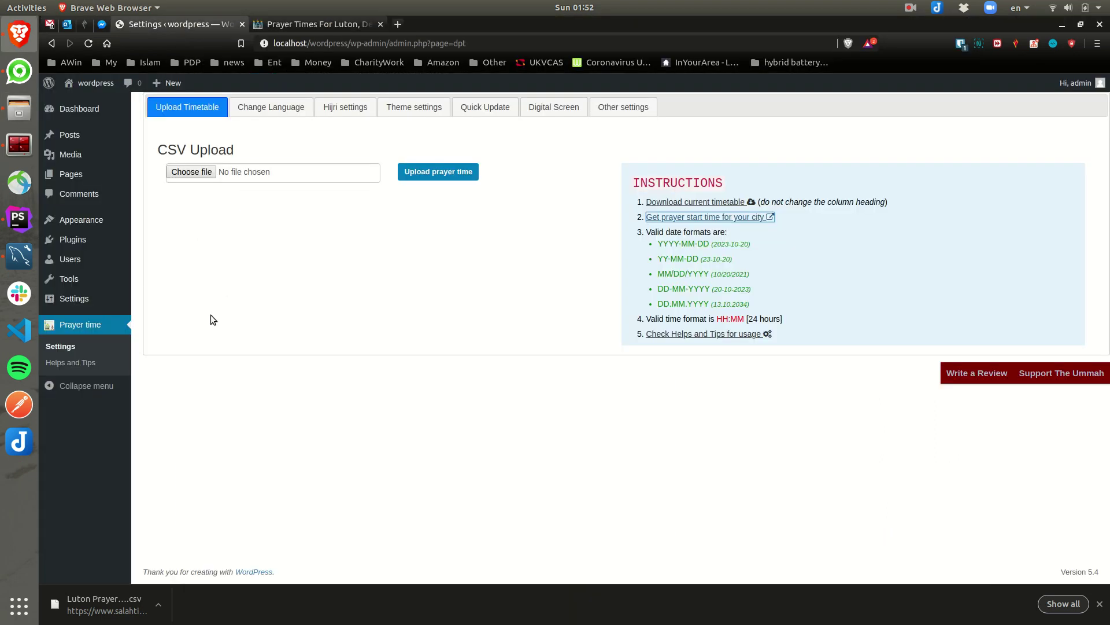
{"action": "left_click", "coordinate": [196, 171]}
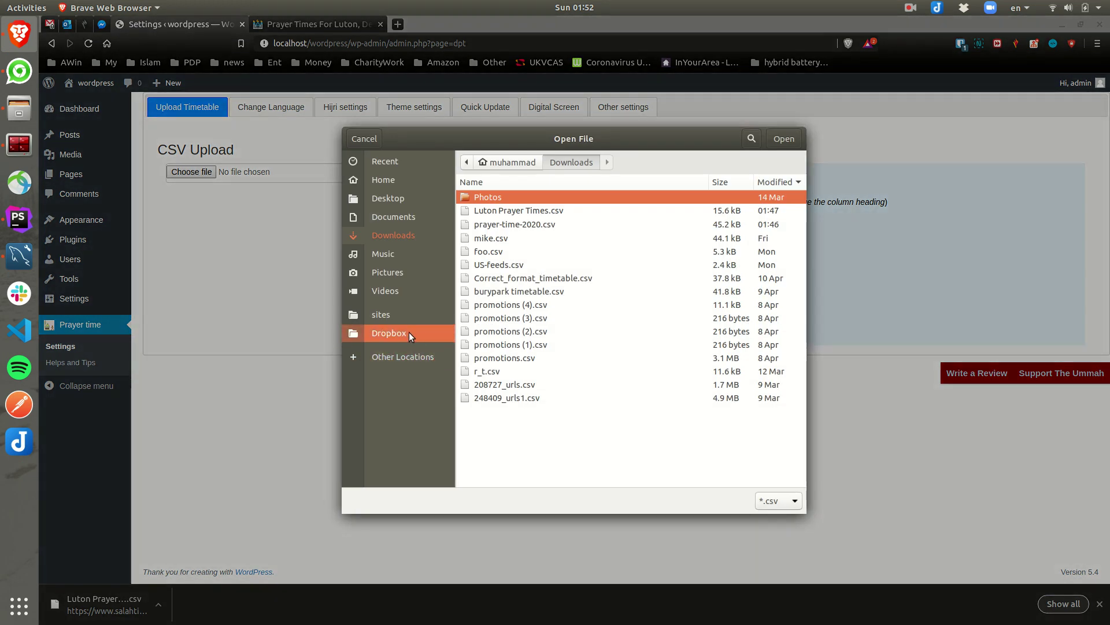
{"action": "left_click", "coordinate": [410, 333]}
{"action": "double_click", "coordinate": [478, 225]}
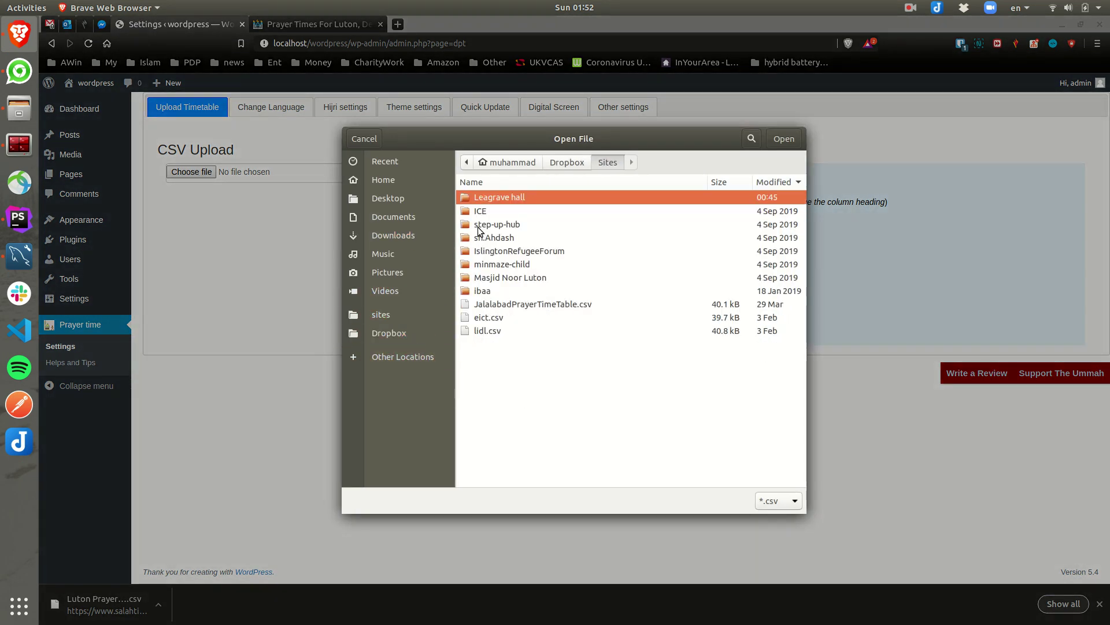
{"action": "double_click", "coordinate": [496, 197]}
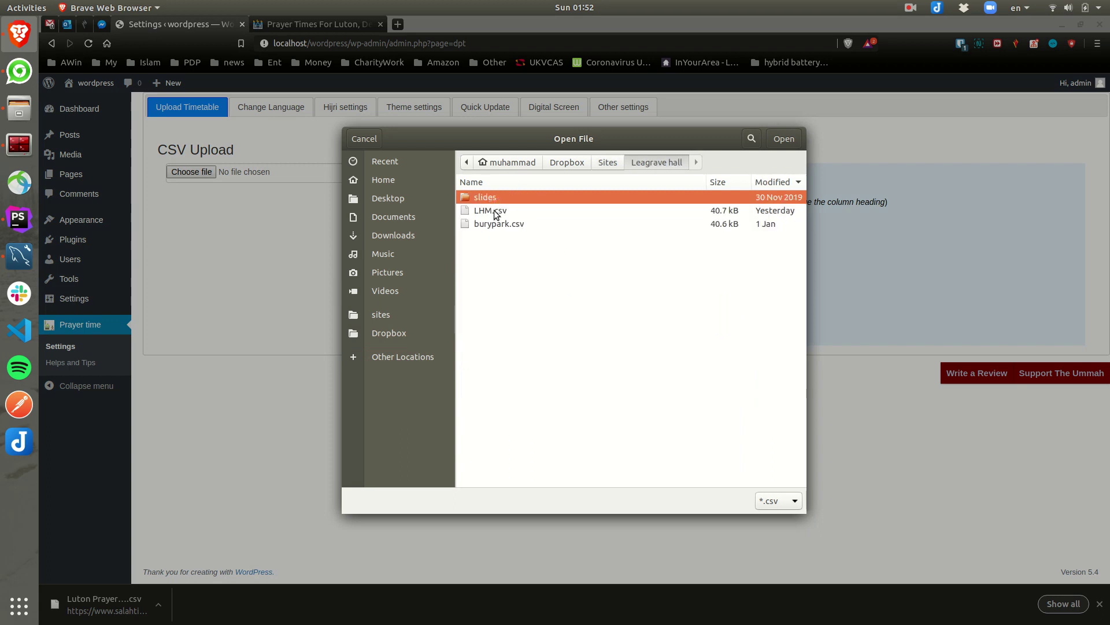
{"action": "double_click", "coordinate": [495, 211]}
{"action": "left_click", "coordinate": [444, 173]}
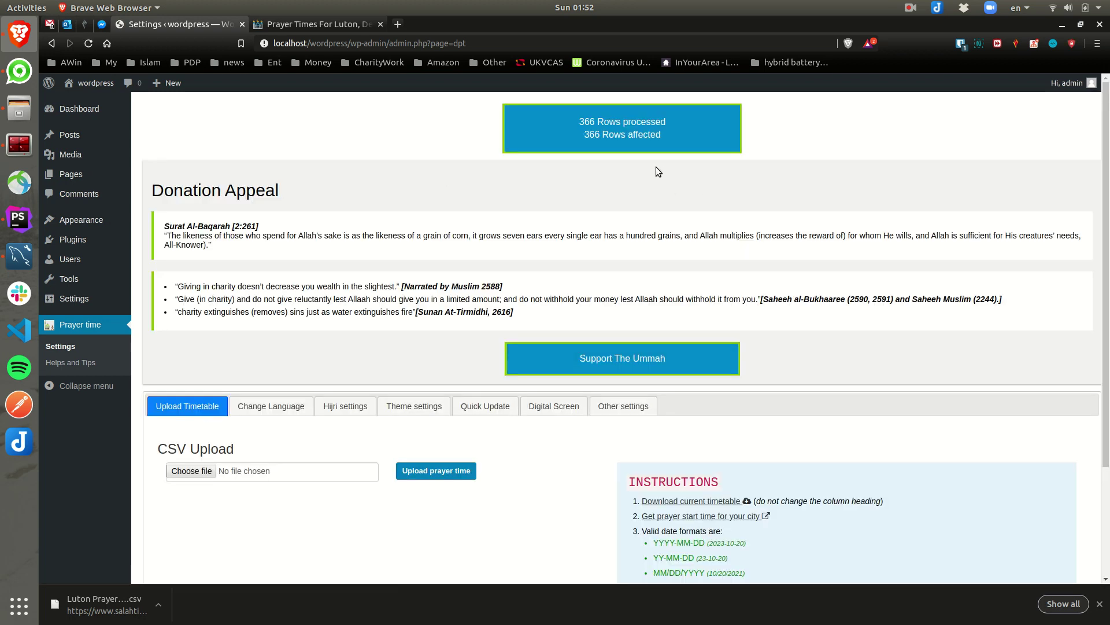
Examine the April Iqamah times for all five prayers in the plugin's Quick Update settings.
{"action": "scroll", "coordinate": [568, 254], "scroll_direction": "down", "scroll_amount": 2}
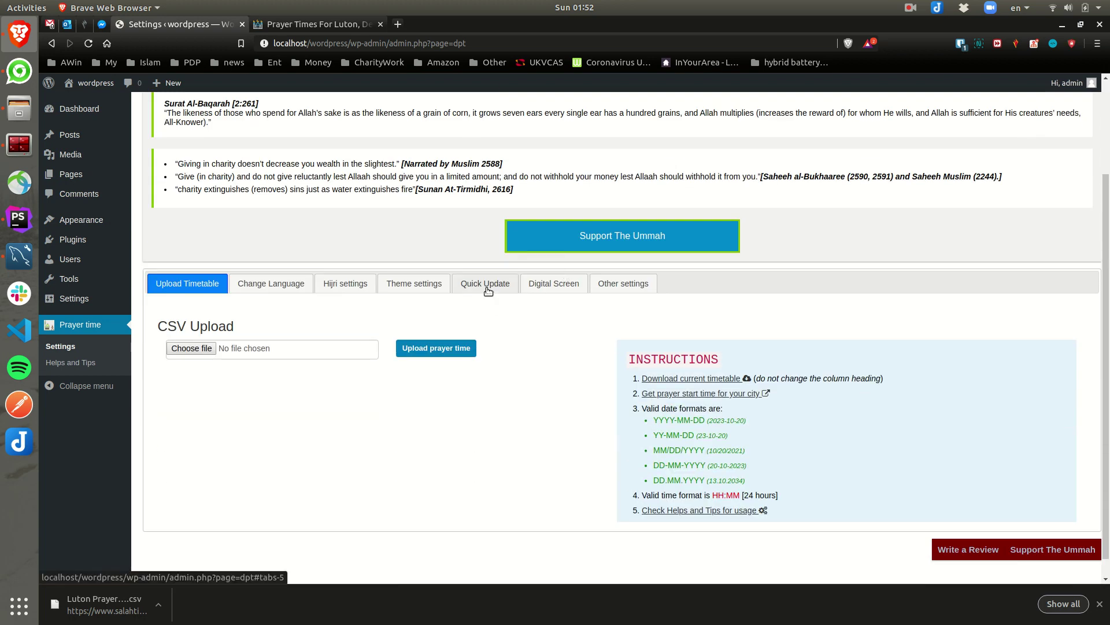
{"action": "left_click", "coordinate": [488, 286]}
{"action": "scroll", "coordinate": [662, 471], "scroll_direction": "down", "scroll_amount": 2}
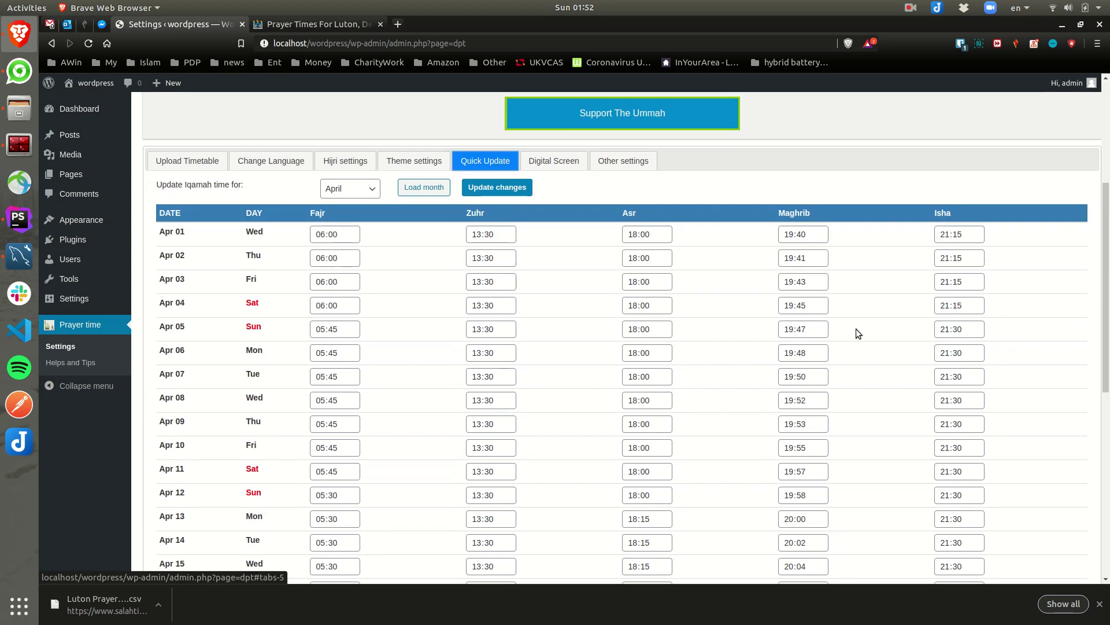
{"action": "scroll", "coordinate": [848, 484], "scroll_direction": "down", "scroll_amount": 7}
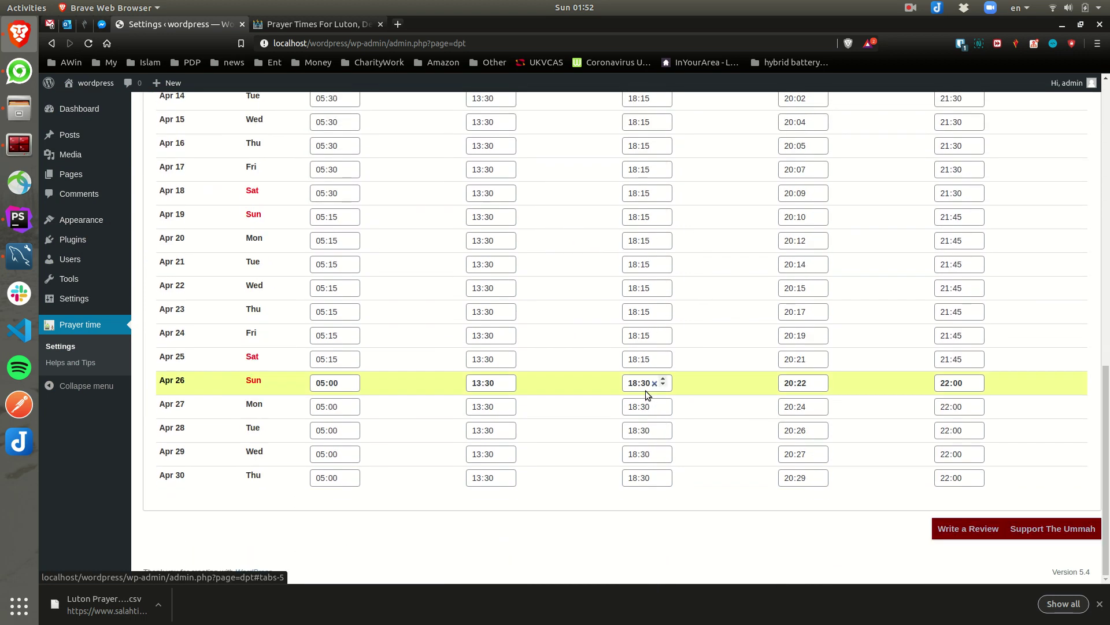
{"action": "scroll", "coordinate": [571, 374], "scroll_direction": "up", "scroll_amount": 7}
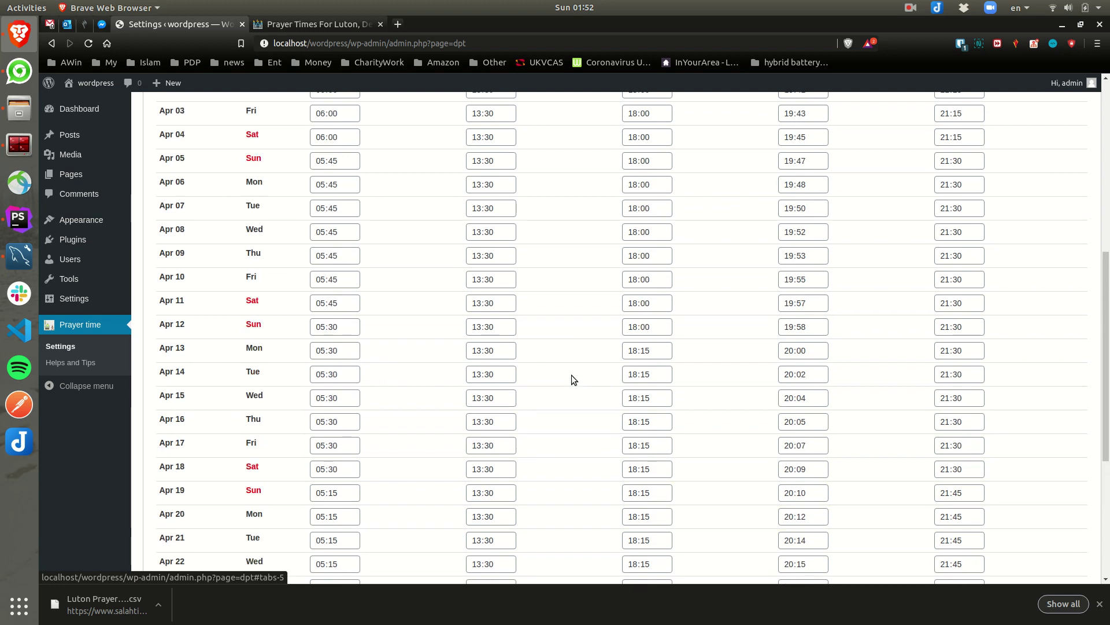
{"action": "scroll", "coordinate": [572, 375], "scroll_direction": "up", "scroll_amount": 2}
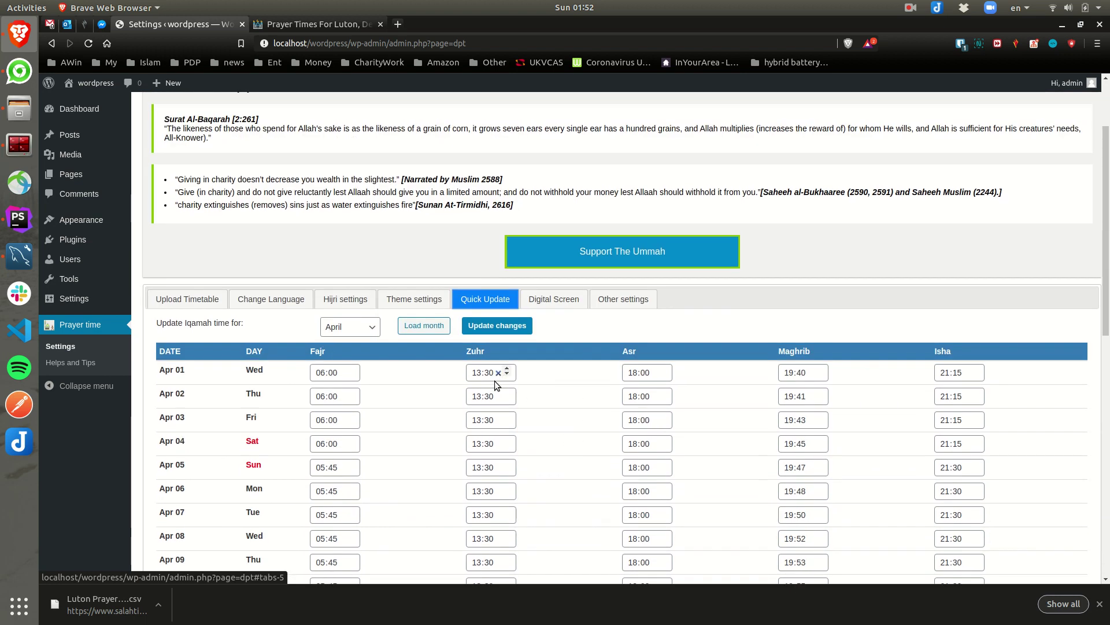
{"action": "scroll", "coordinate": [535, 374], "scroll_direction": "down", "scroll_amount": 1}
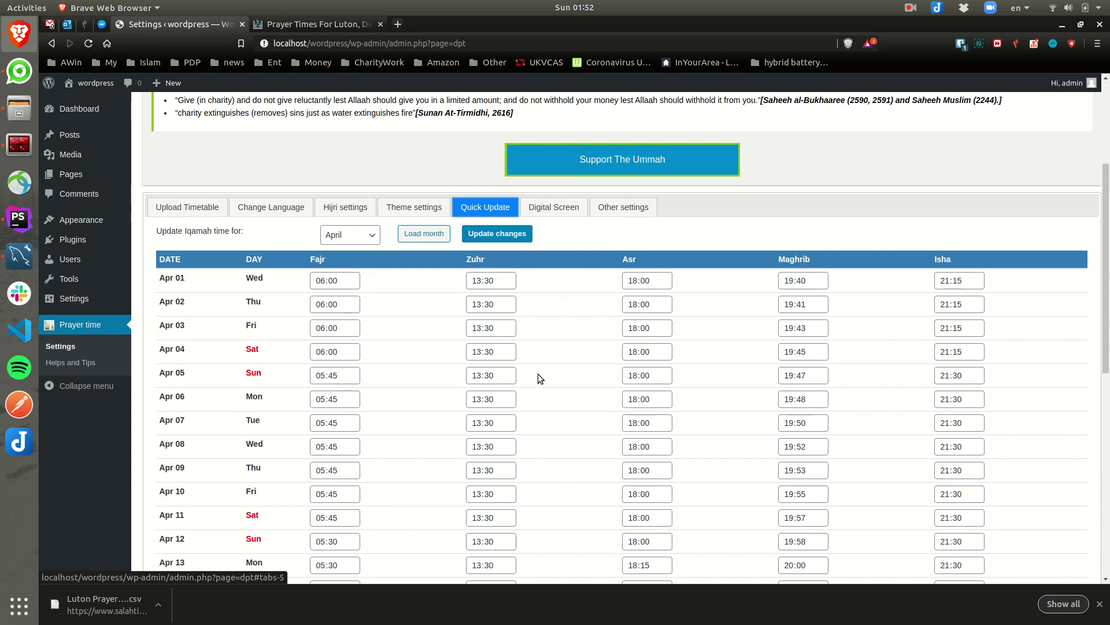
{"action": "scroll", "coordinate": [538, 374], "scroll_direction": "up", "scroll_amount": 4}
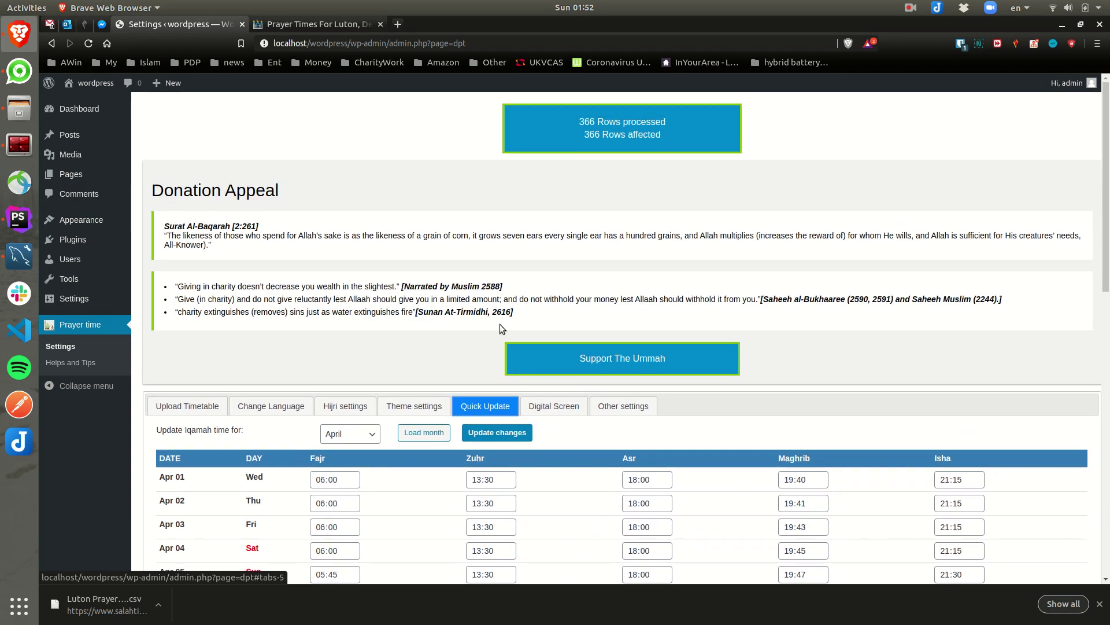
{"action": "scroll", "coordinate": [367, 452], "scroll_direction": "down", "scroll_amount": 2}
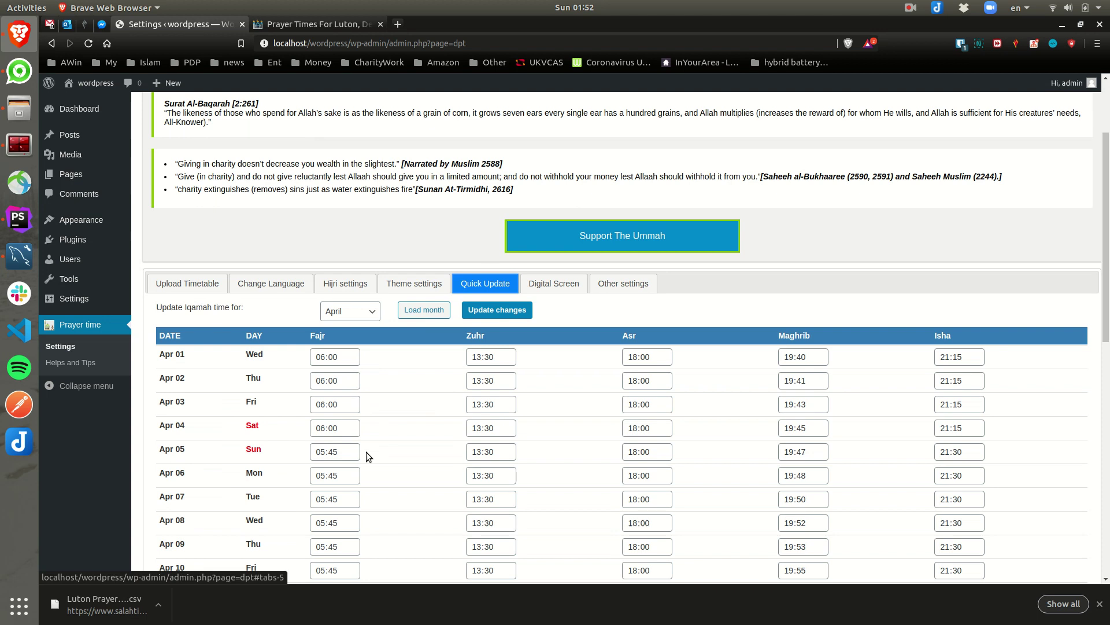
{"action": "scroll", "coordinate": [366, 453], "scroll_direction": "down", "scroll_amount": 10}
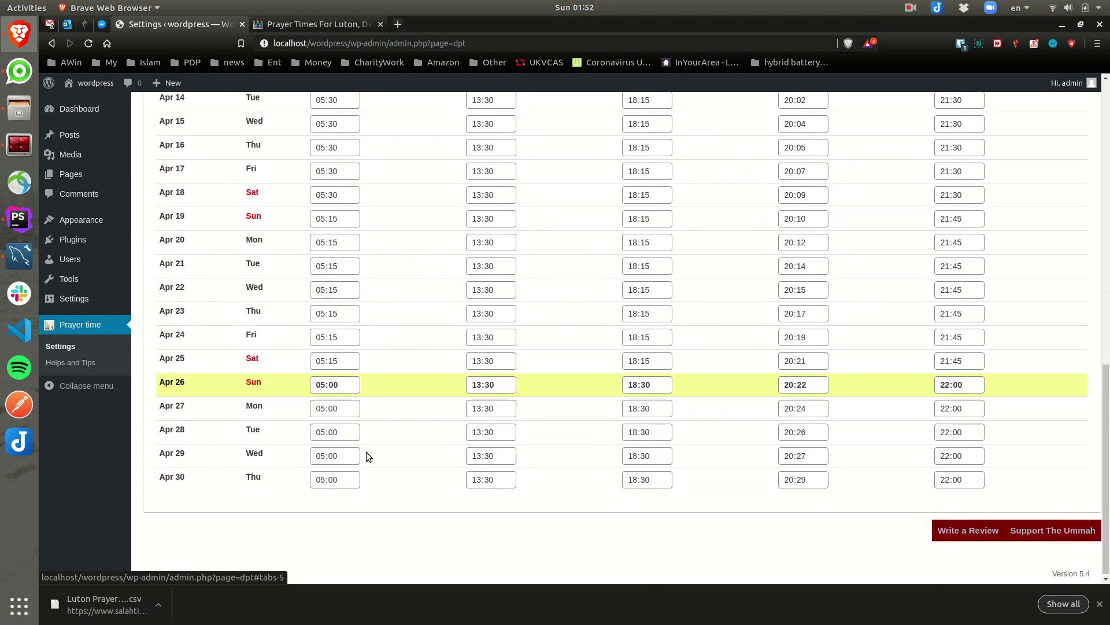
{"action": "scroll", "coordinate": [366, 453], "scroll_direction": "up", "scroll_amount": 9}
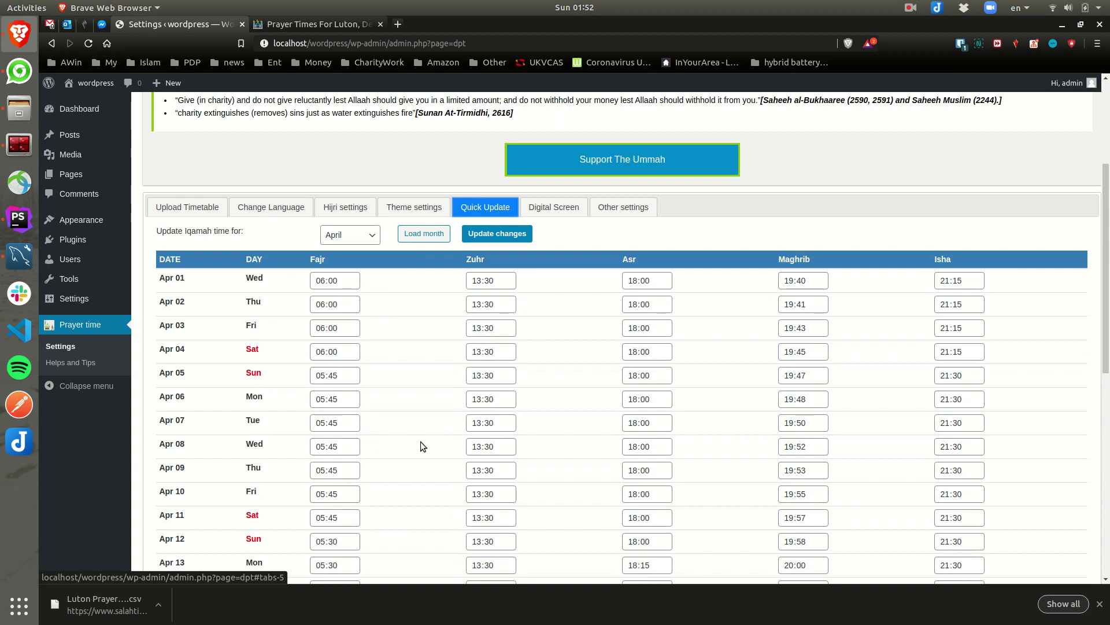
Open the prayer time page for editing and examine its dailytable_horizontal, dailytable_vertical and monthlytable shortcodes.
{"action": "scroll", "coordinate": [223, 174], "scroll_direction": "up", "scroll_amount": 3}
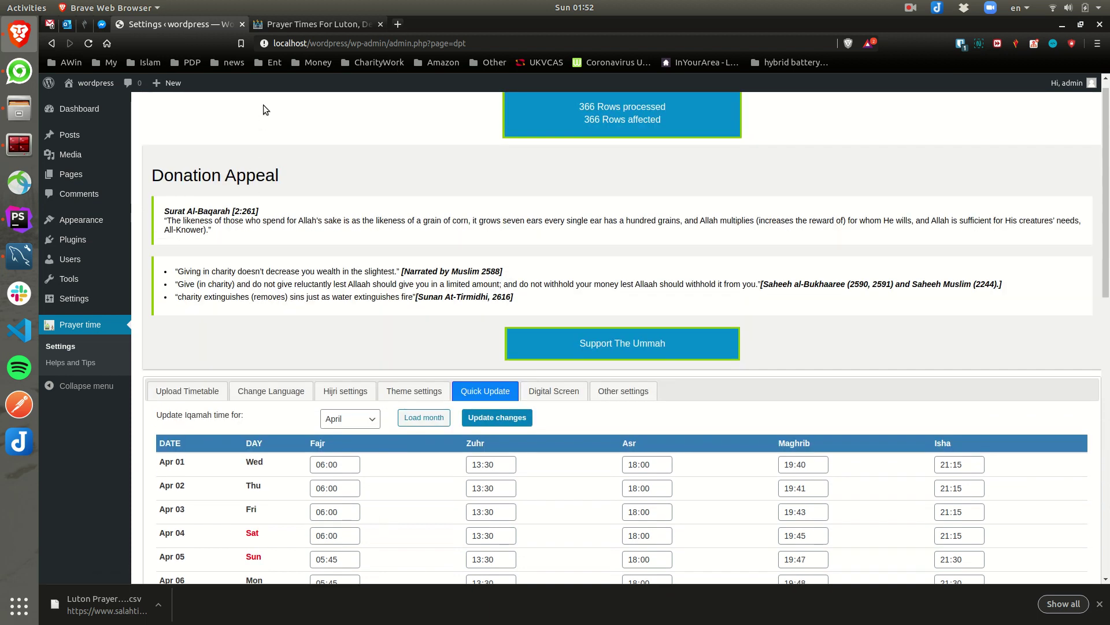
{"action": "mouse_move", "coordinate": [94, 93]}
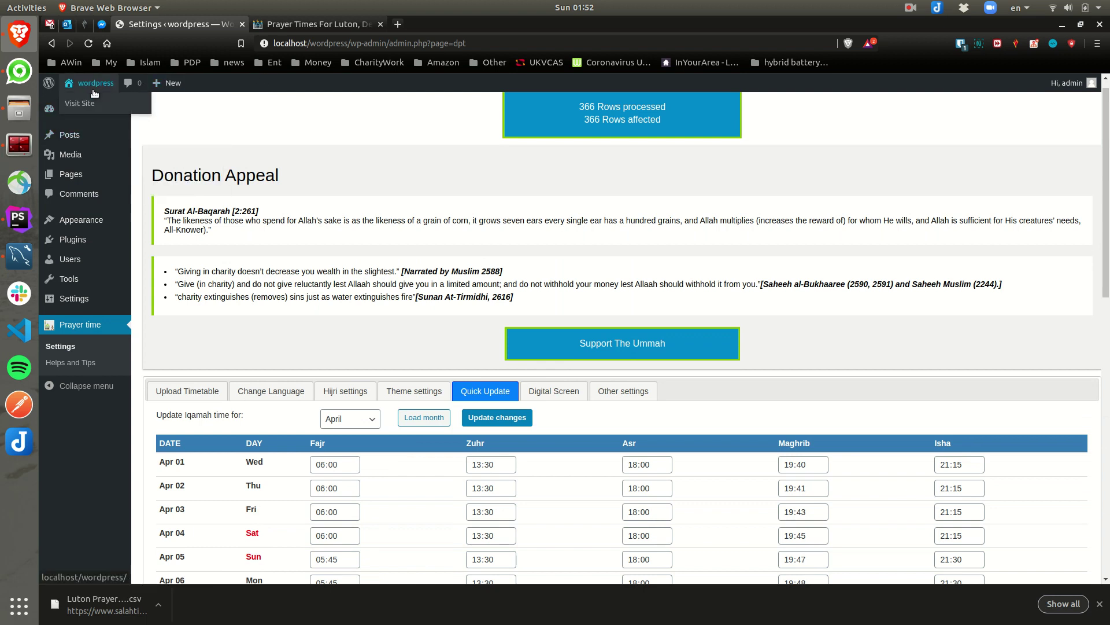
{"action": "left_click", "coordinate": [73, 179]}
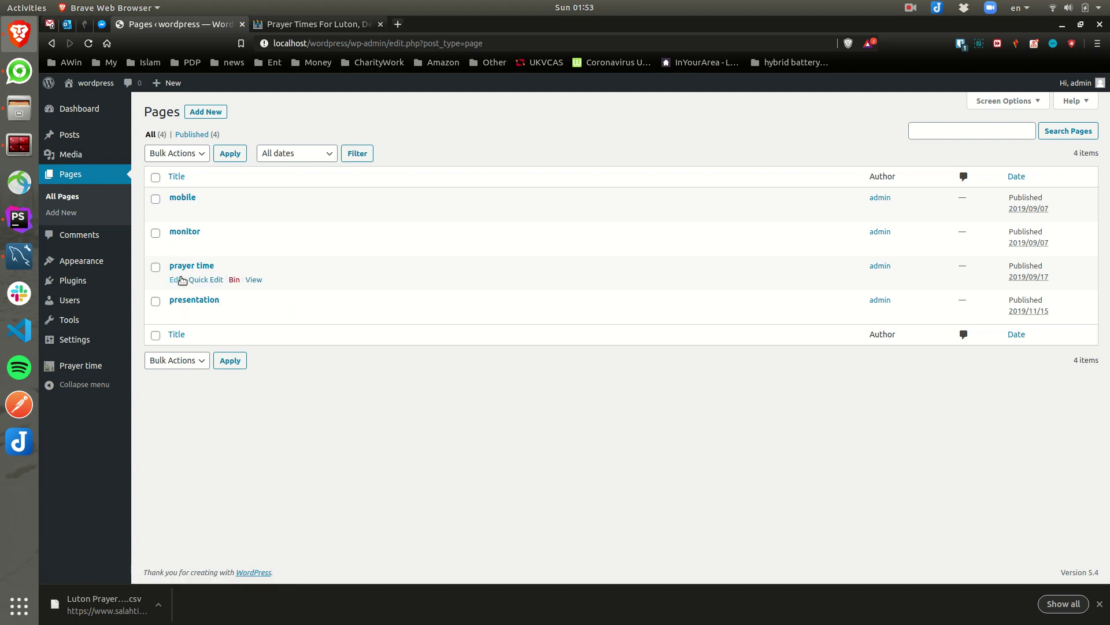
{"action": "left_click", "coordinate": [177, 265]}
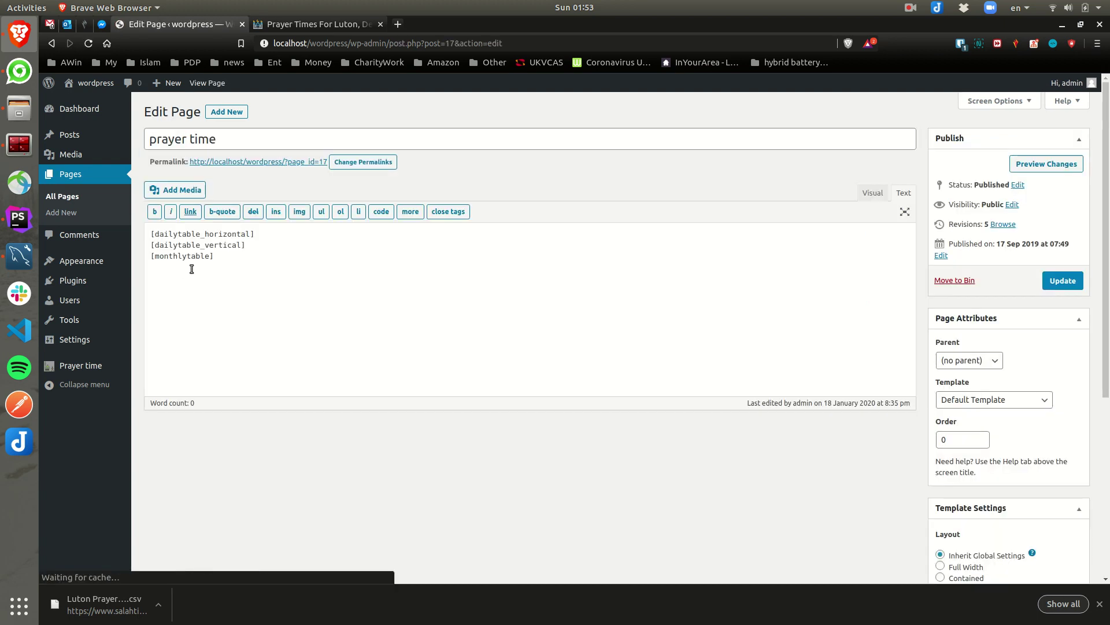
{"action": "left_click_drag", "start_coordinate": [258, 234], "coordinate": [152, 235]}
{"action": "left_click", "coordinate": [206, 238]}
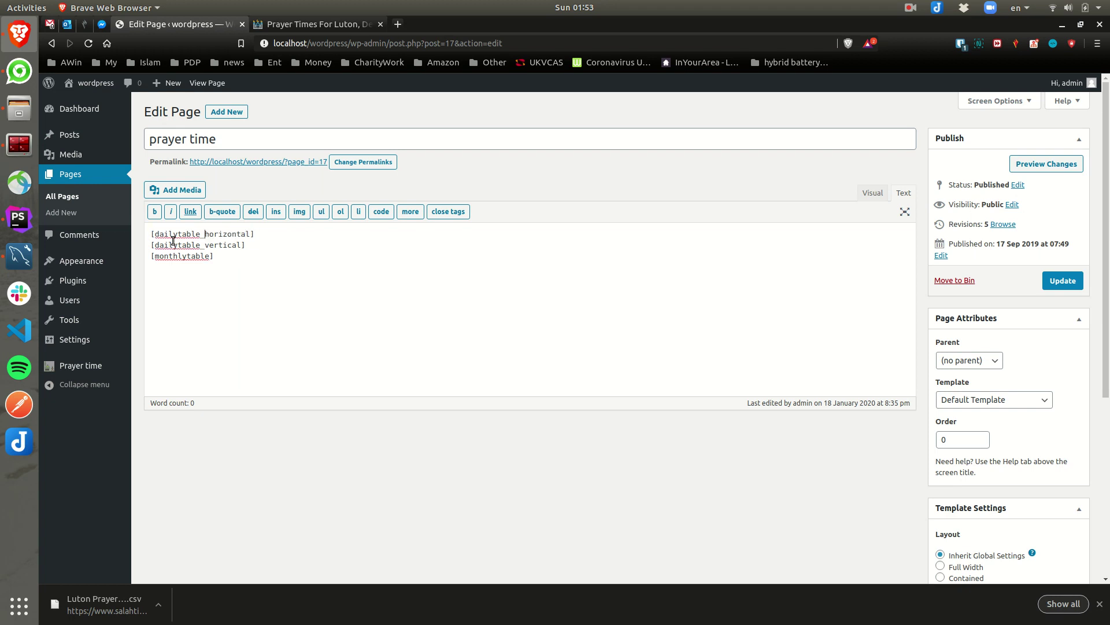
{"action": "double_click", "coordinate": [210, 257]}
{"action": "left_click", "coordinate": [235, 262]}
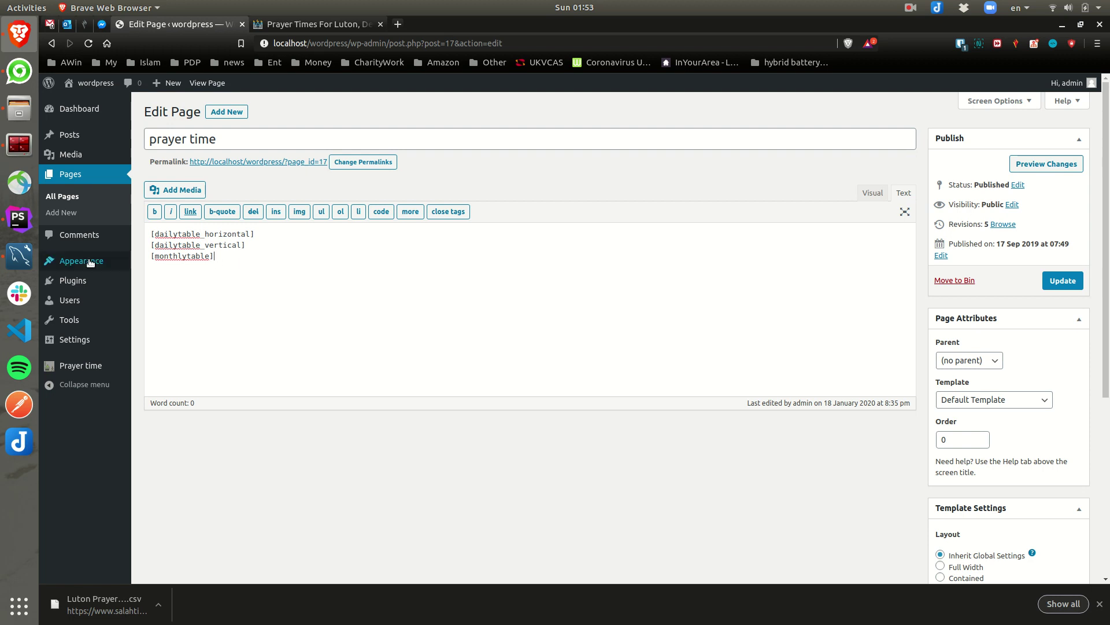
Open the widget settings and remove the Search, Recent Posts, Recent Comments, Archives, Categories and Meta widgets from the Sidebar.
{"action": "mouse_move", "coordinate": [109, 262]}
{"action": "left_click", "coordinate": [153, 294]}
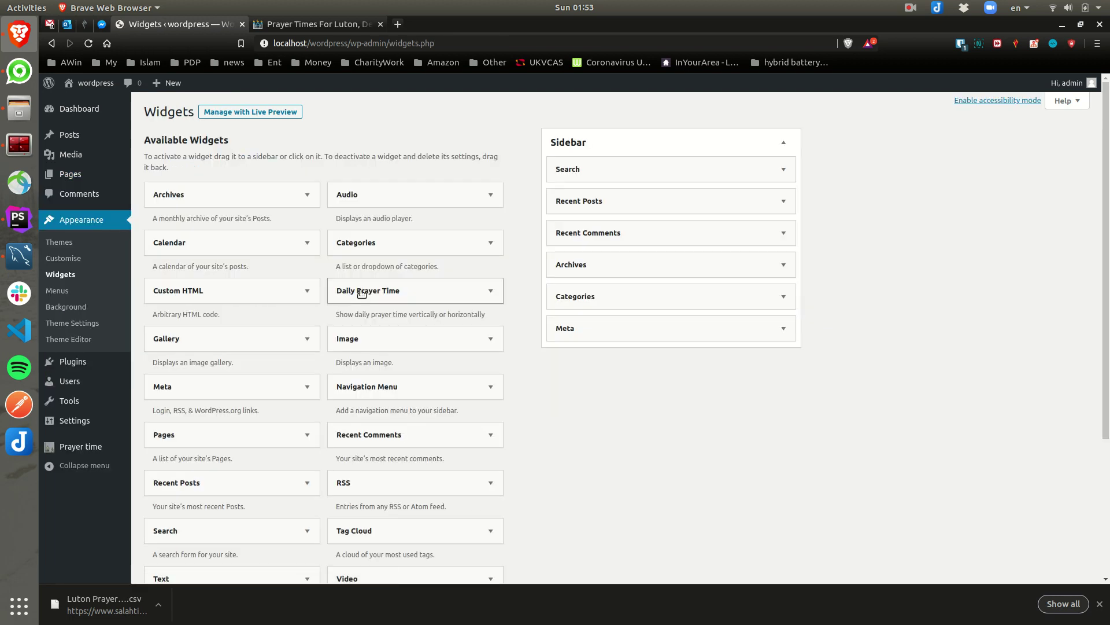
{"action": "left_click", "coordinate": [362, 291]}
{"action": "left_click", "coordinate": [387, 297]}
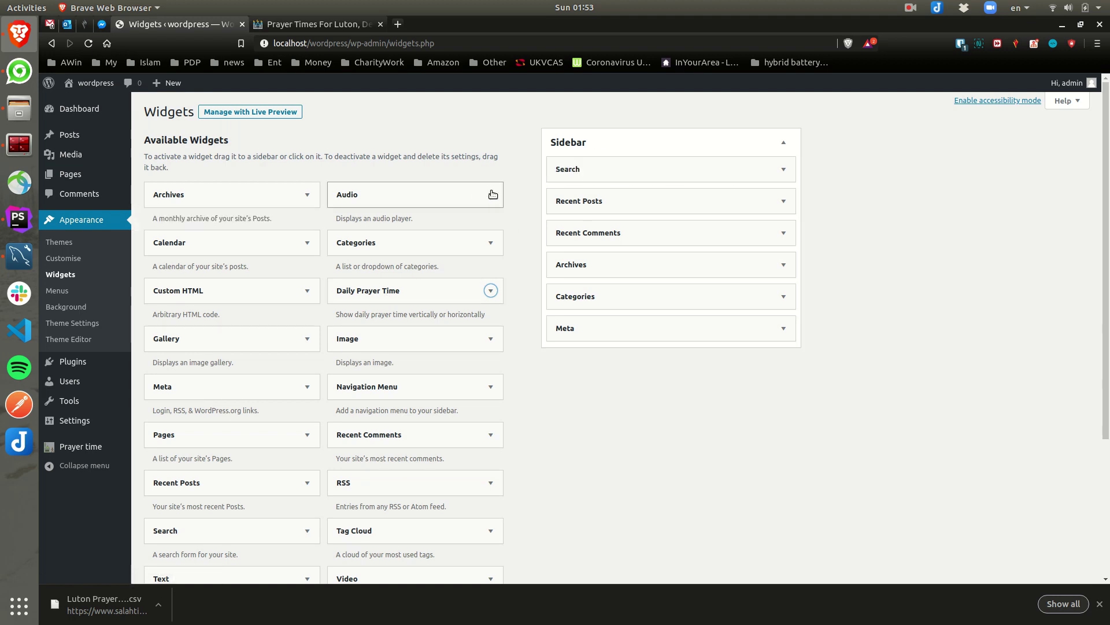
{"action": "left_click_drag", "start_coordinate": [592, 198], "coordinate": [493, 179]}
{"action": "left_click_drag", "start_coordinate": [579, 169], "coordinate": [463, 191]}
{"action": "left_click_drag", "start_coordinate": [654, 178], "coordinate": [376, 223]}
{"action": "left_click_drag", "start_coordinate": [555, 201], "coordinate": [306, 238]}
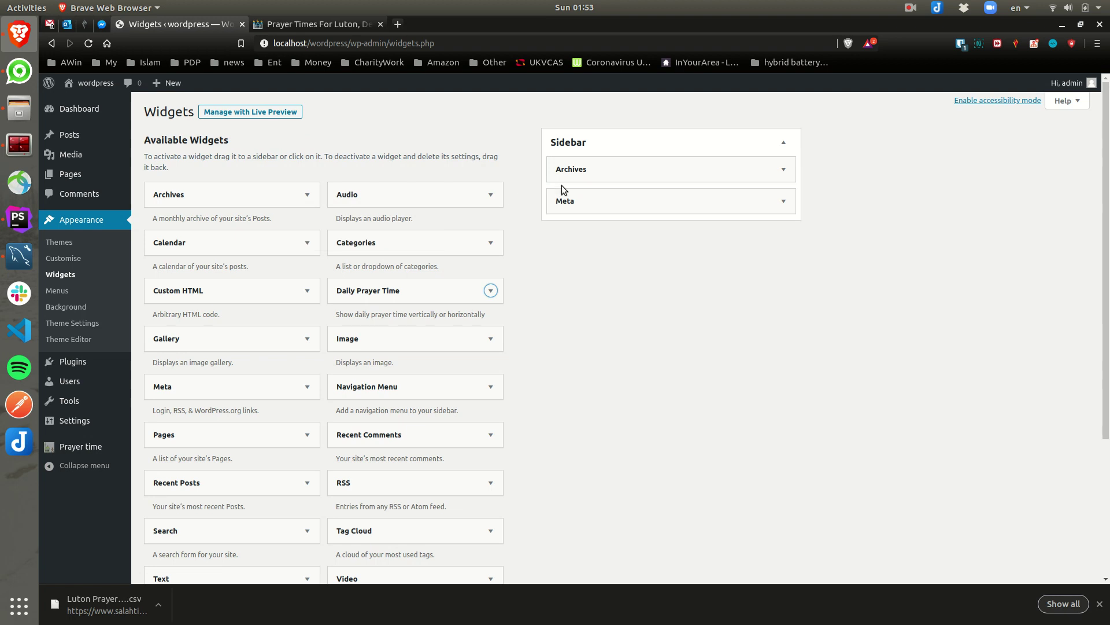
{"action": "left_click_drag", "start_coordinate": [661, 199], "coordinate": [373, 220]}
{"action": "left_click_drag", "start_coordinate": [566, 170], "coordinate": [240, 246]}
Add the Daily Prayer Time widget to the Sidebar to view its options and remove it again.
{"action": "left_click_drag", "start_coordinate": [376, 292], "coordinate": [597, 180]}
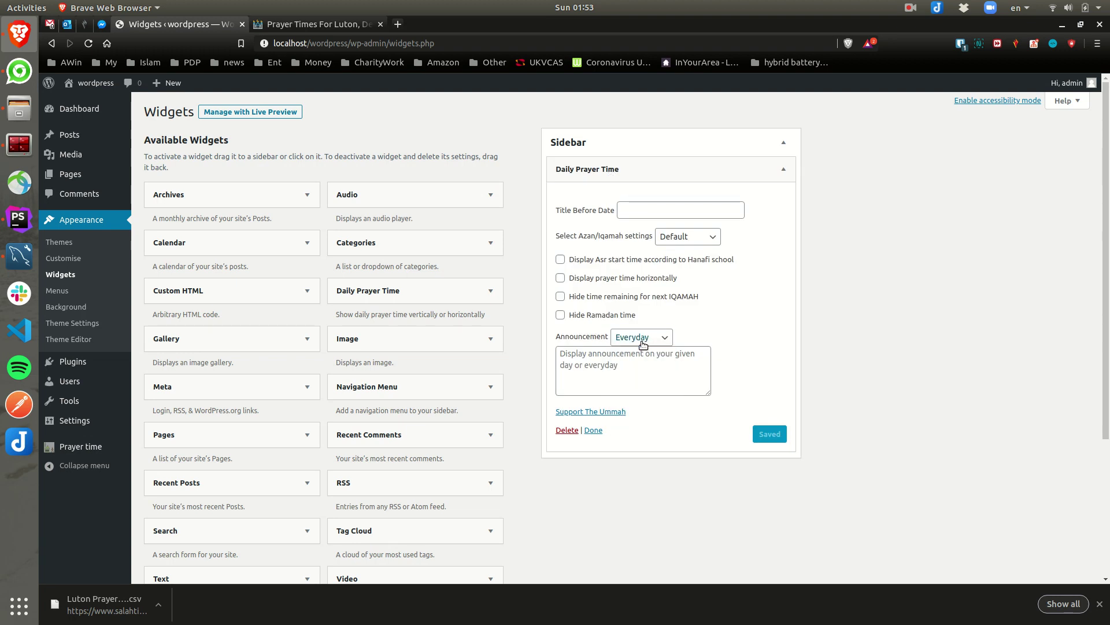
{"action": "left_click", "coordinate": [624, 178]}
{"action": "left_click_drag", "start_coordinate": [624, 178], "coordinate": [684, 172]}
{"action": "left_click", "coordinate": [676, 169]}
{"action": "left_click", "coordinate": [677, 169]}
{"action": "left_click_drag", "start_coordinate": [609, 172], "coordinate": [302, 224]}
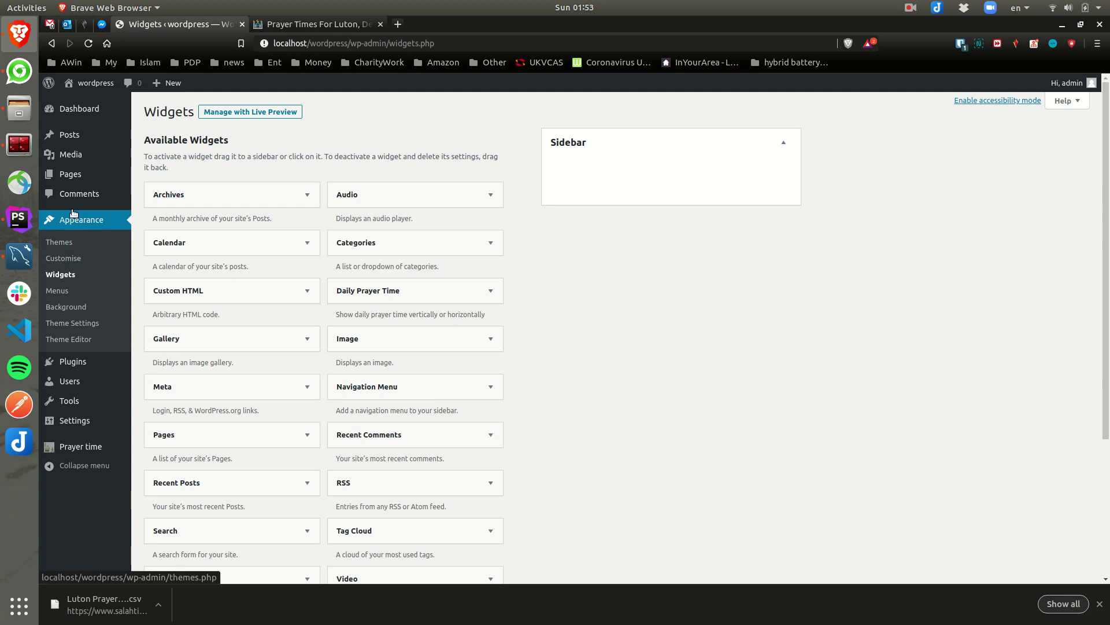
Reopen the prayer time page for editing and follow its permalink to the published page.
{"action": "left_click", "coordinate": [88, 181]}
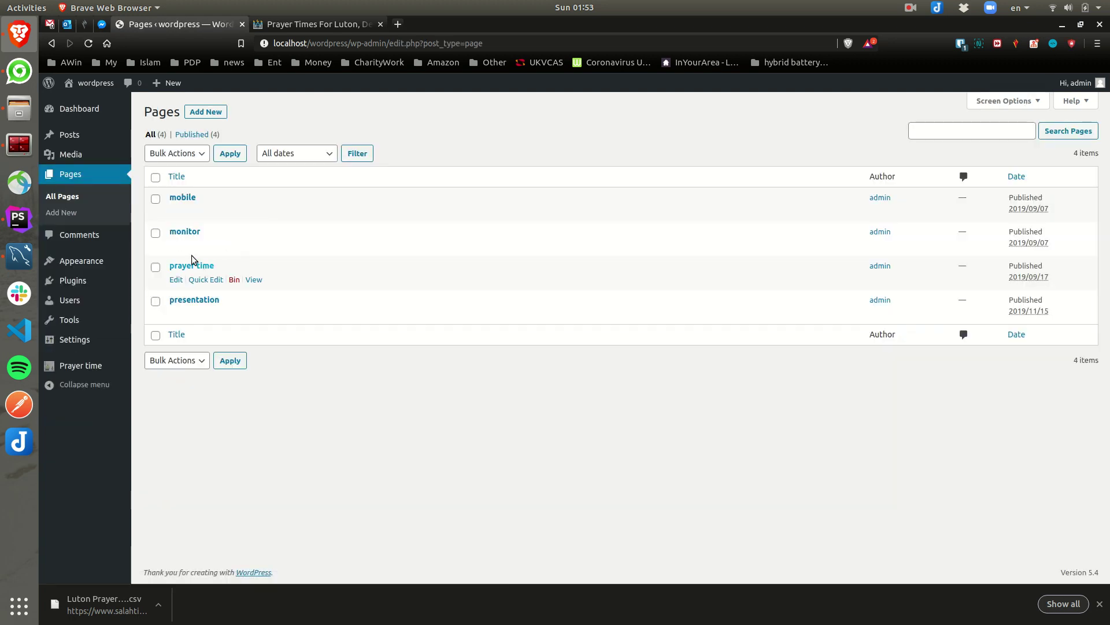
{"action": "left_click", "coordinate": [188, 268]}
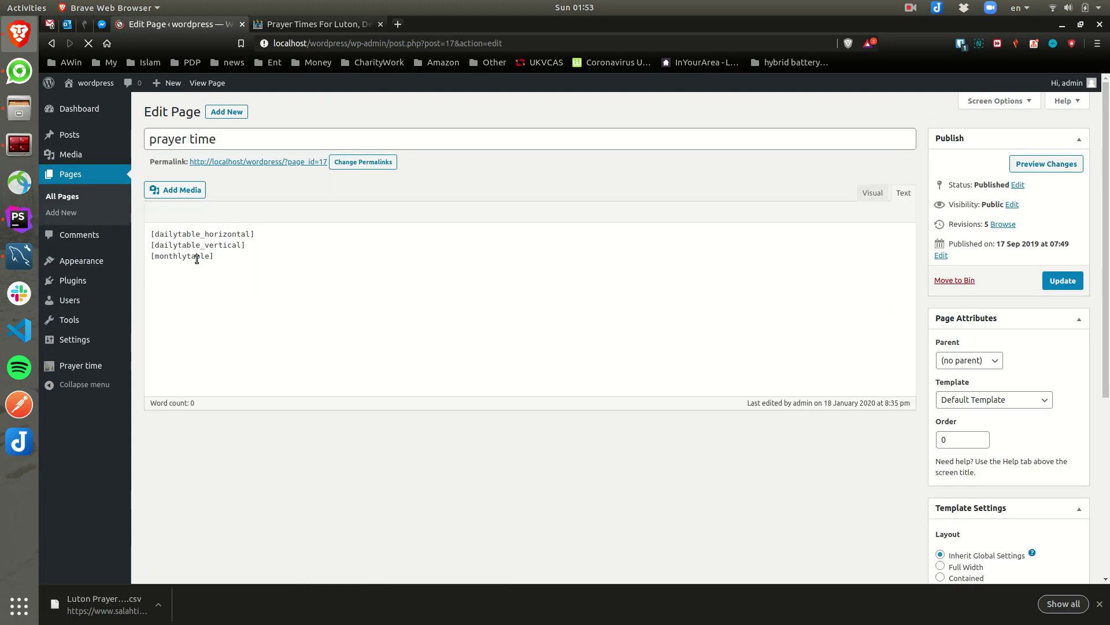
{"action": "double_click", "coordinate": [215, 233]}
{"action": "left_click", "coordinate": [216, 248]}
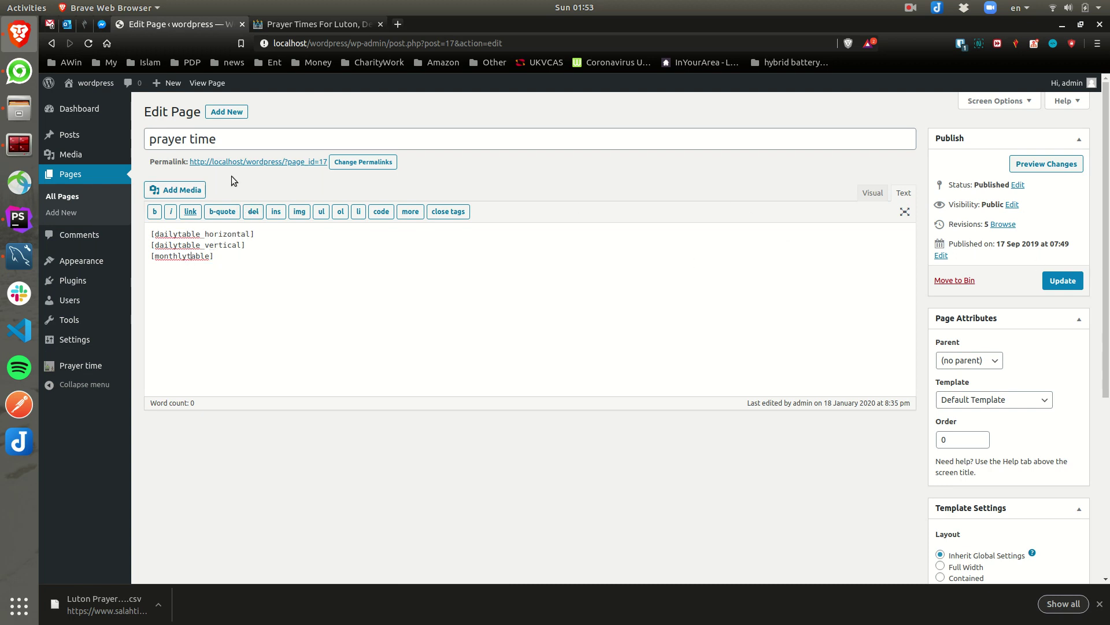
{"action": "left_click", "coordinate": [245, 161]}
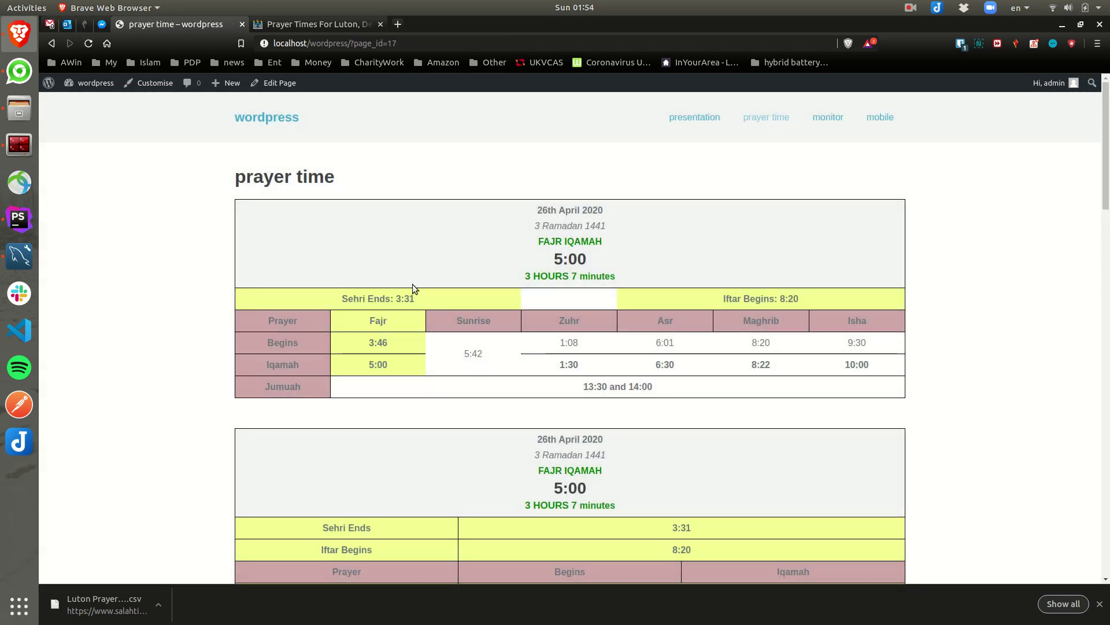
Examine the horizontal and vertical daily prayer tables and the Ramadan monthly table on the published page.
{"action": "left_click_drag", "start_coordinate": [294, 321], "coordinate": [937, 314]}
{"action": "left_click", "coordinate": [683, 337]}
{"action": "scroll", "coordinate": [533, 350], "scroll_direction": "down", "scroll_amount": 5}
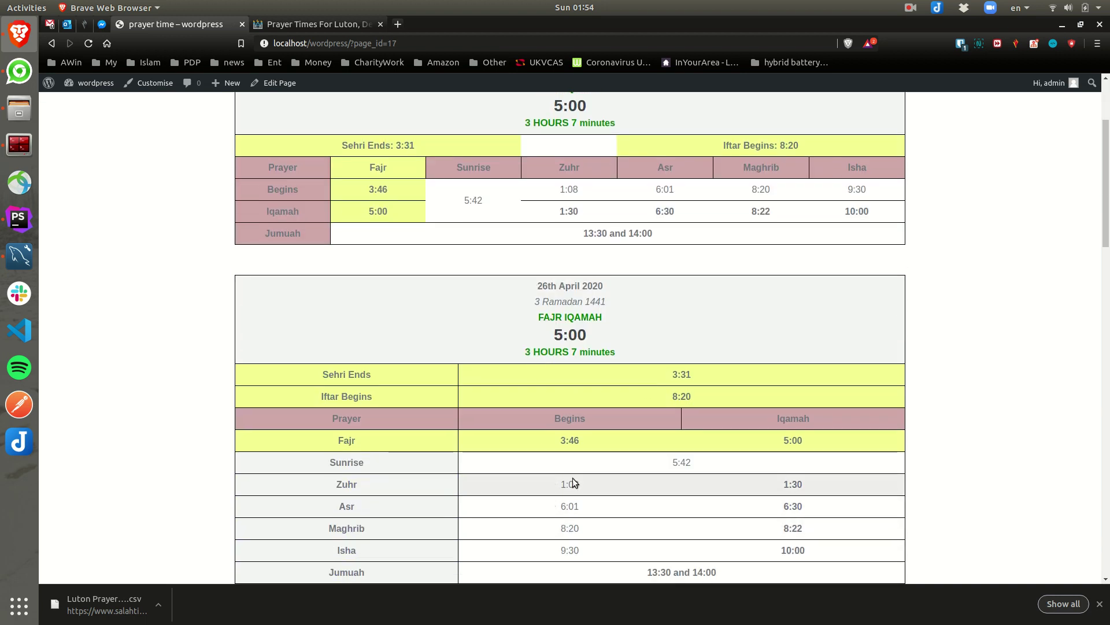
{"action": "scroll", "coordinate": [573, 478], "scroll_direction": "down", "scroll_amount": 3}
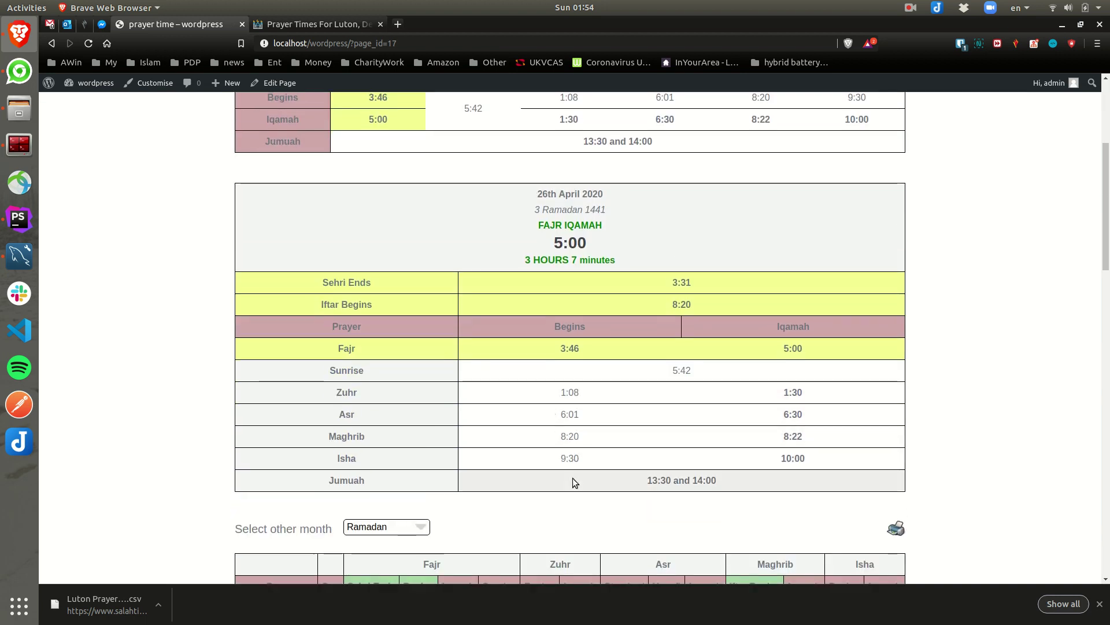
{"action": "scroll", "coordinate": [573, 477], "scroll_direction": "down", "scroll_amount": 7}
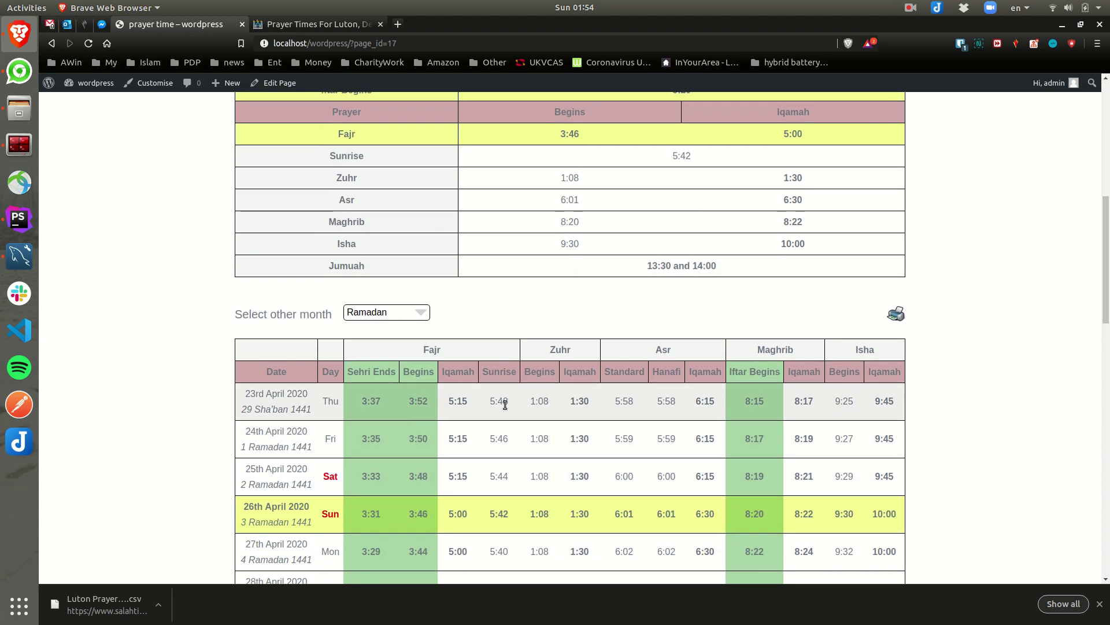
{"action": "scroll", "coordinate": [505, 405], "scroll_direction": "up", "scroll_amount": 3}
{"action": "scroll", "coordinate": [506, 402], "scroll_direction": "down", "scroll_amount": 5}
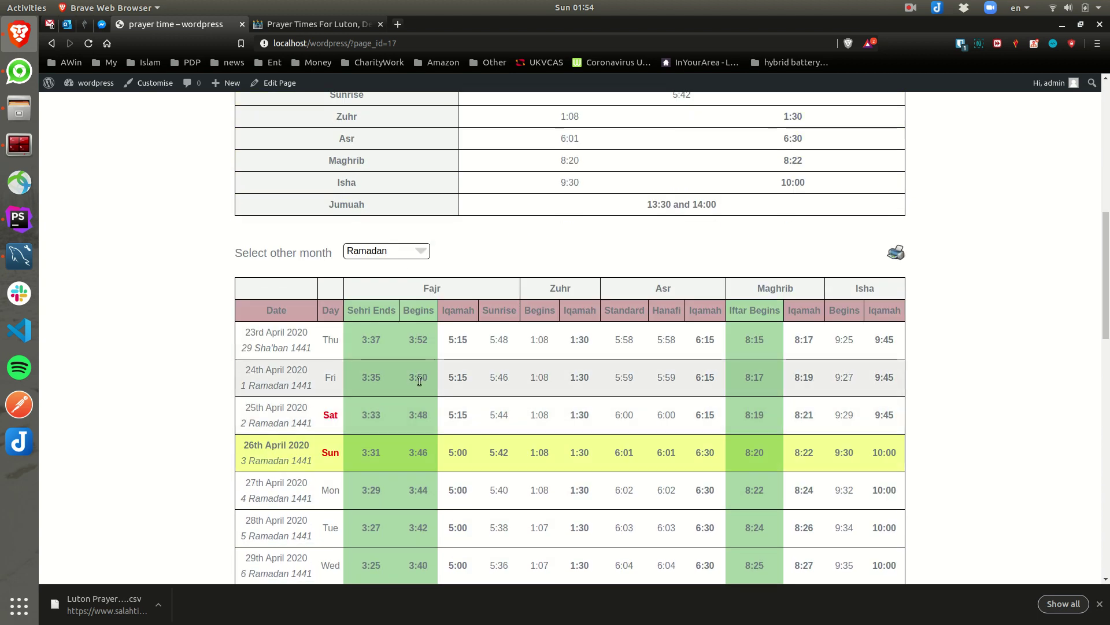
Open the WordPress dashboard in a new tab, deactivate the Ramadan timetable in the prayer time plugin's Other settings and save.
{"action": "middle_click", "coordinate": [93, 83]}
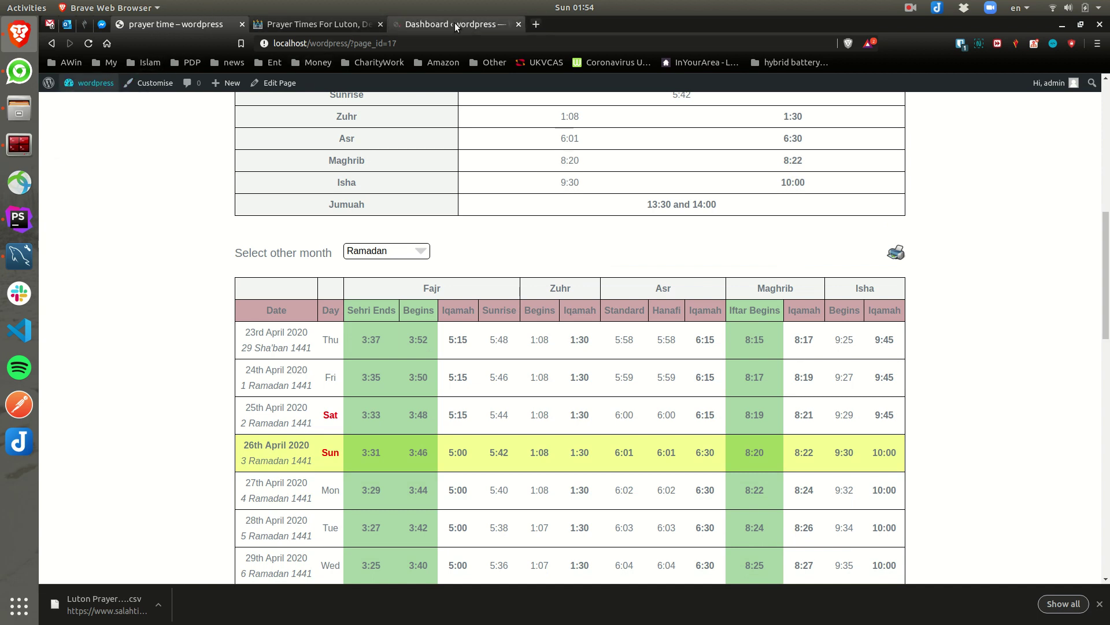
{"action": "left_click", "coordinate": [455, 23]}
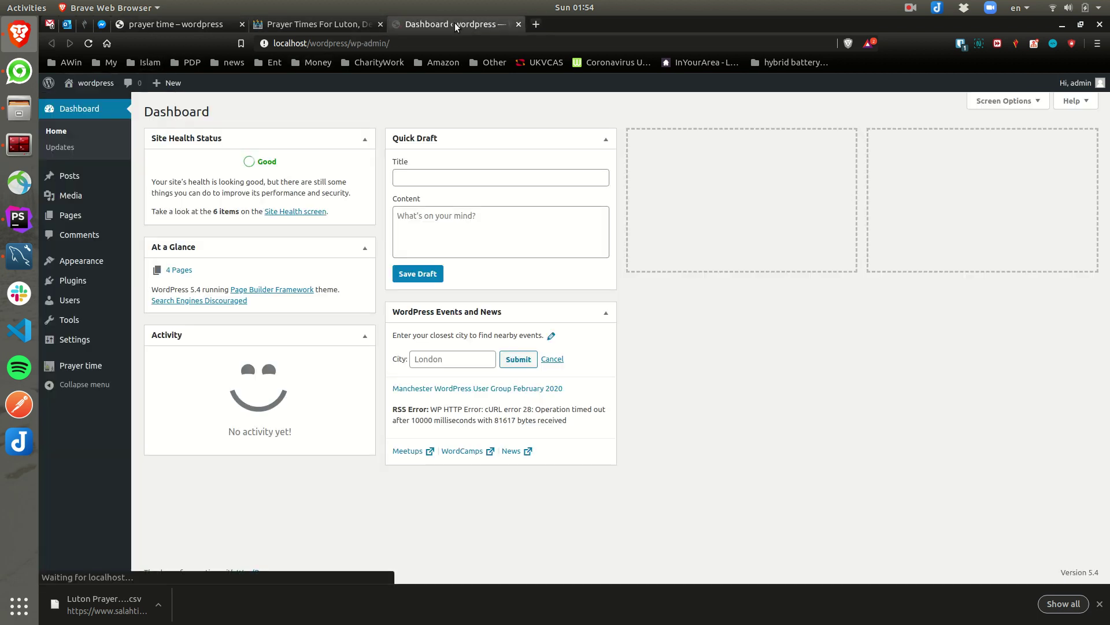
{"action": "left_click", "coordinate": [81, 365]}
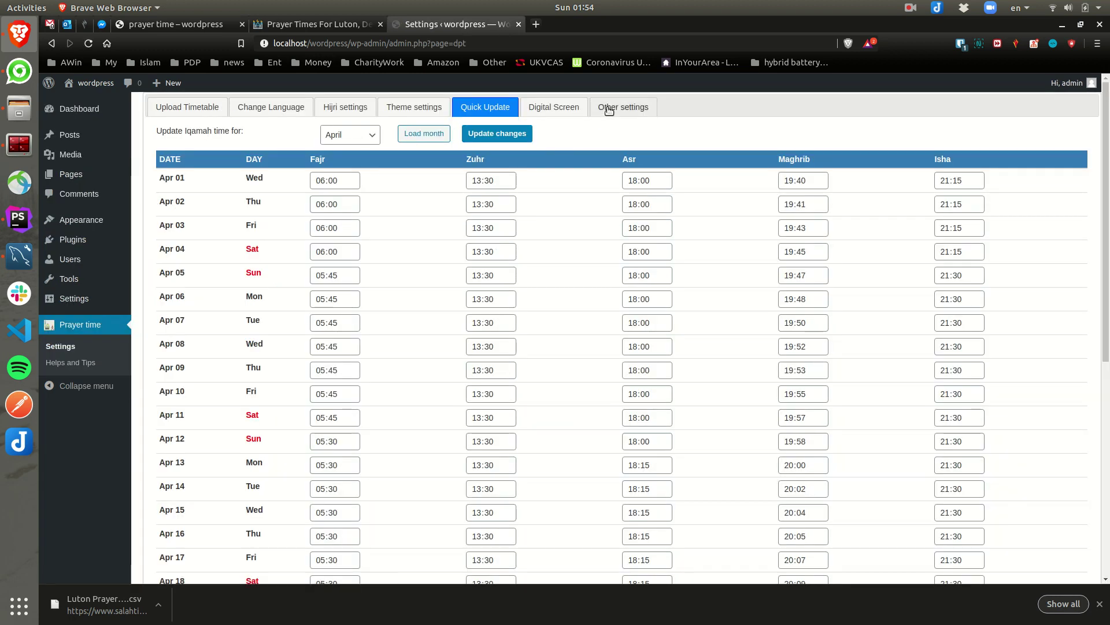
{"action": "left_click", "coordinate": [611, 107]}
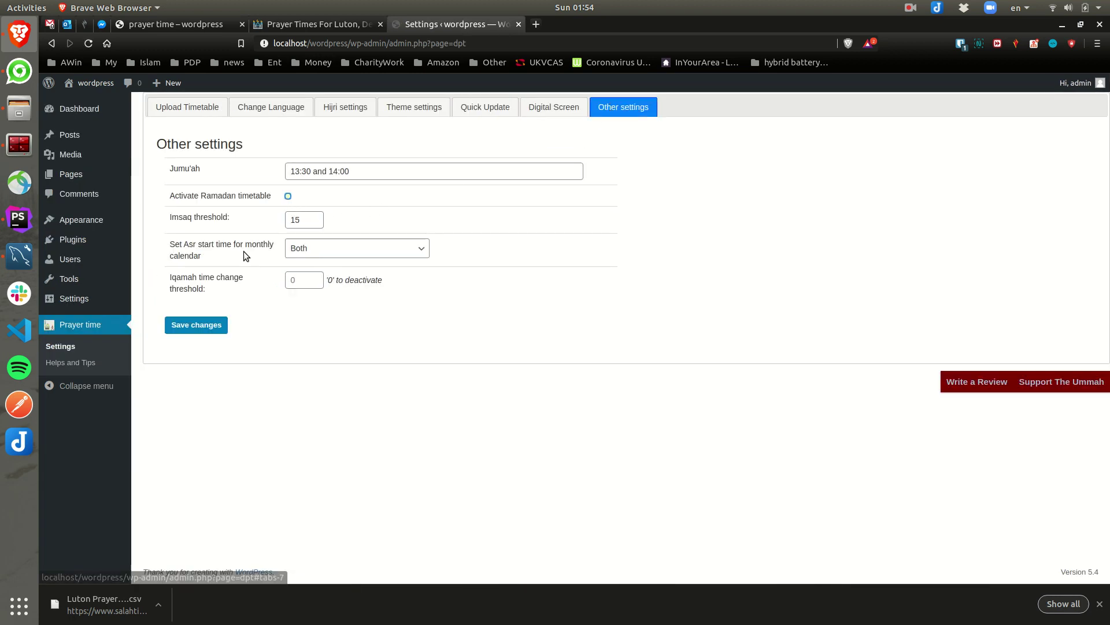
{"action": "left_click", "coordinate": [184, 327]}
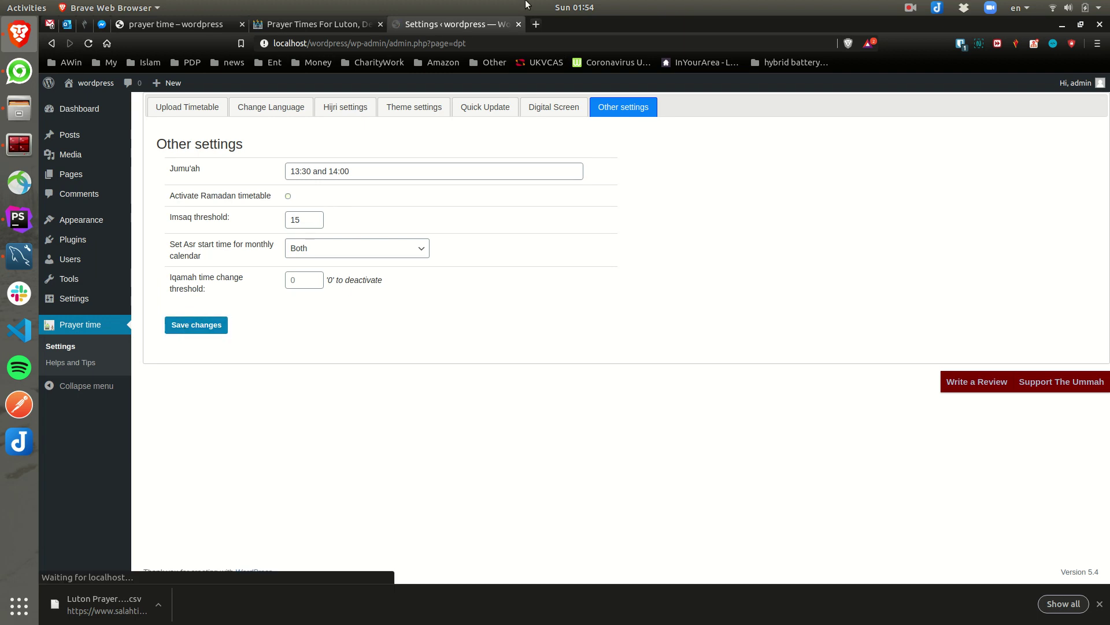
Close the salahtimes.com page, reload the published prayer time page and examine its April monthly table.
{"action": "left_click", "coordinate": [292, 24]}
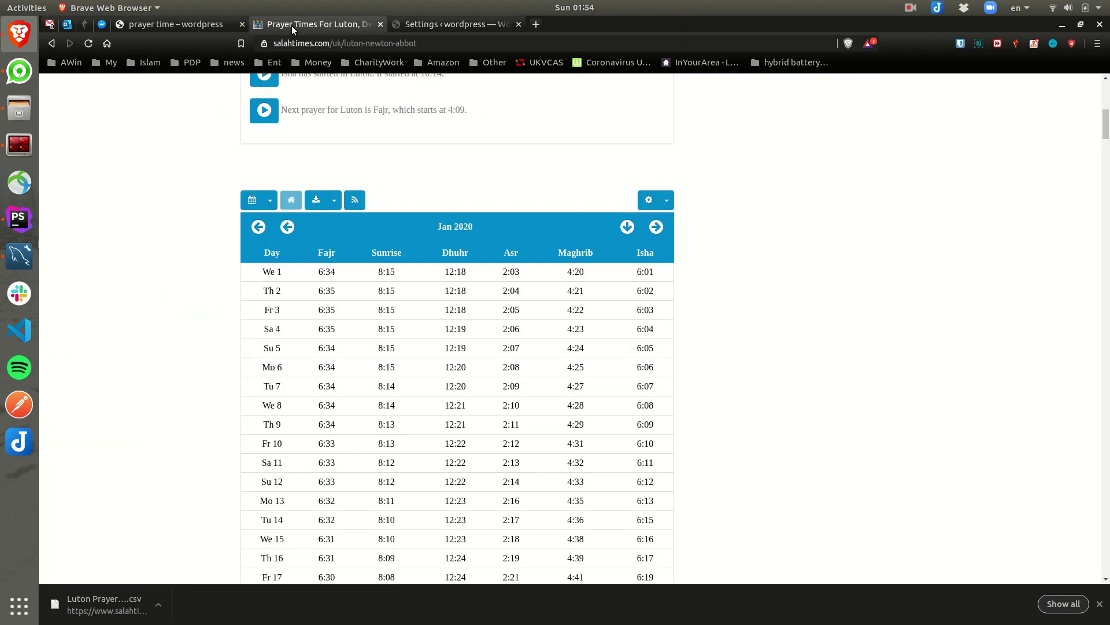
{"action": "key", "text": "ctrl+w"}
{"action": "left_click", "coordinate": [204, 24]}
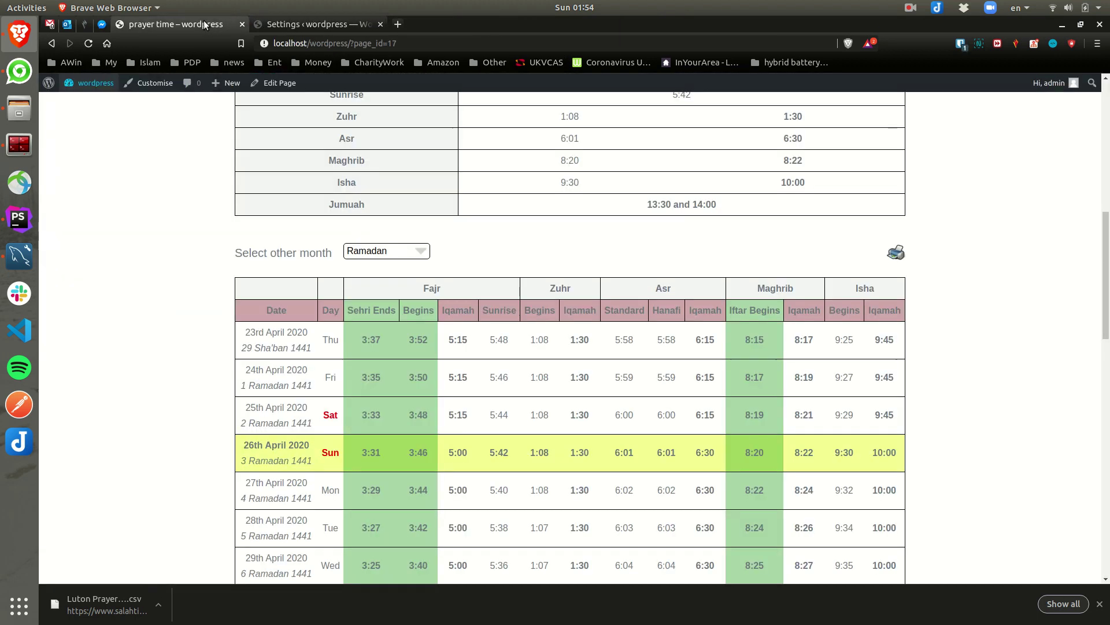
{"action": "key", "text": "ctrl+r"}
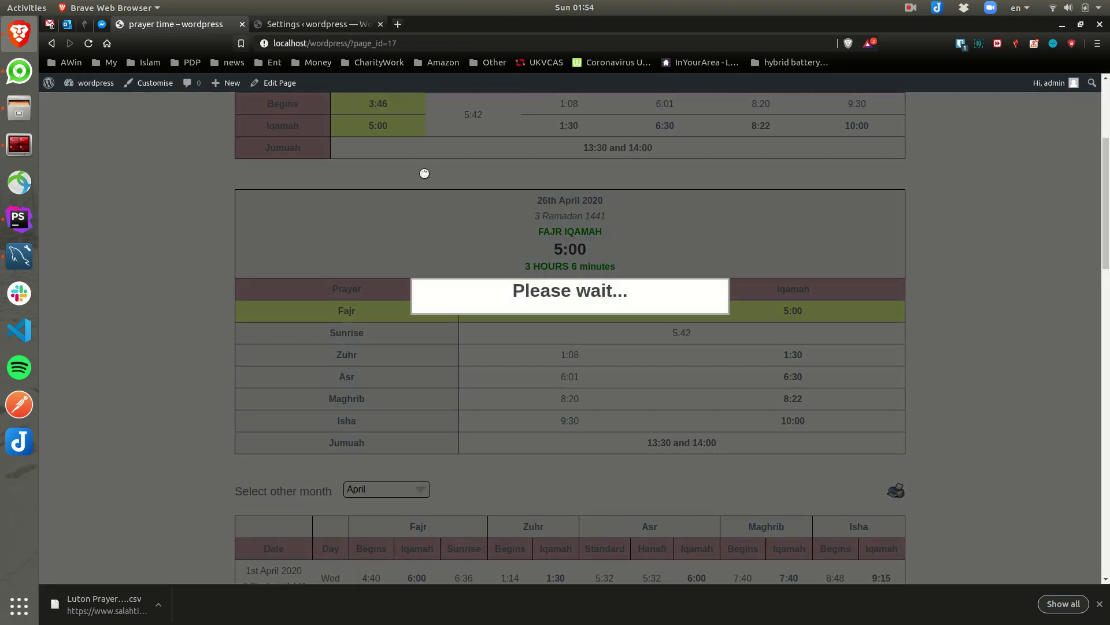
{"action": "scroll", "coordinate": [439, 241], "scroll_direction": "down", "scroll_amount": 6}
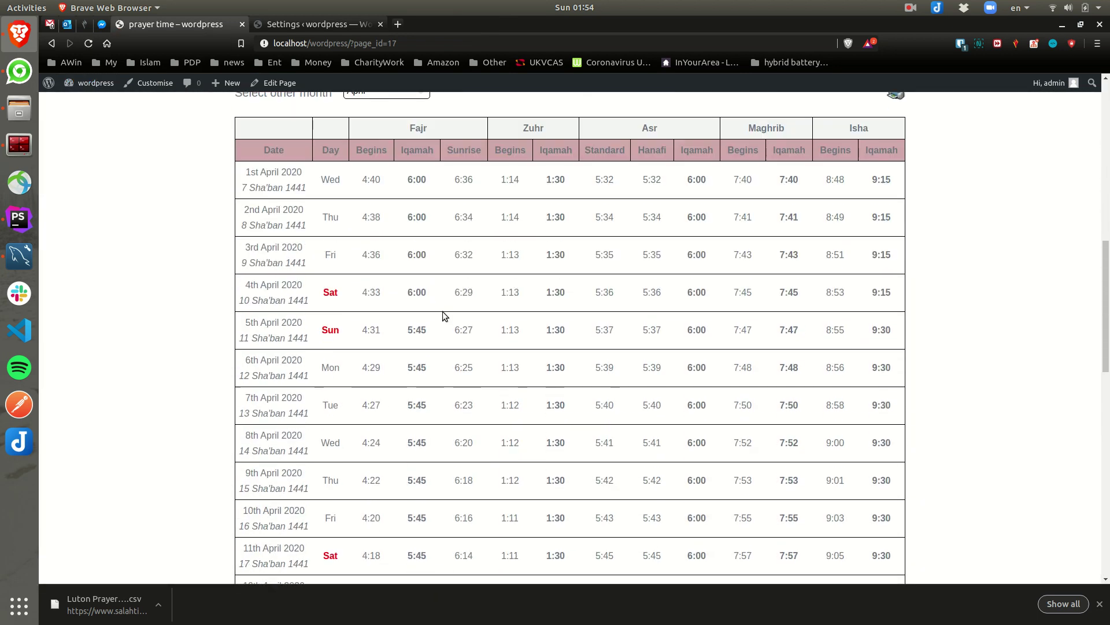
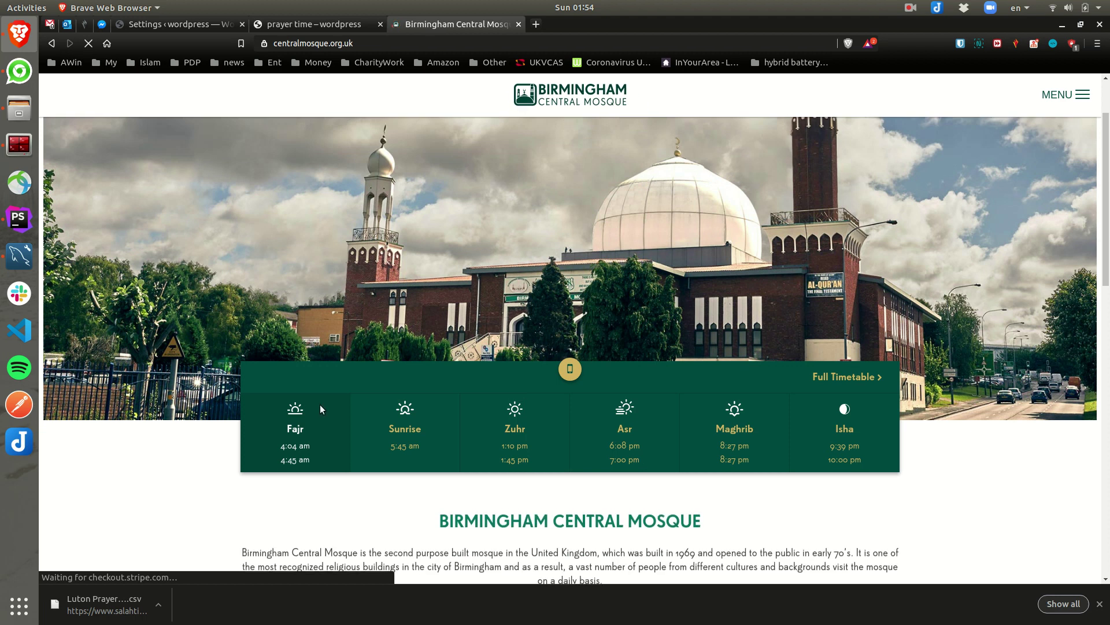
Examine the start and Iqamah times for each prayer on the Birmingham Central Mosque home page.
{"action": "left_click", "coordinate": [840, 421]}
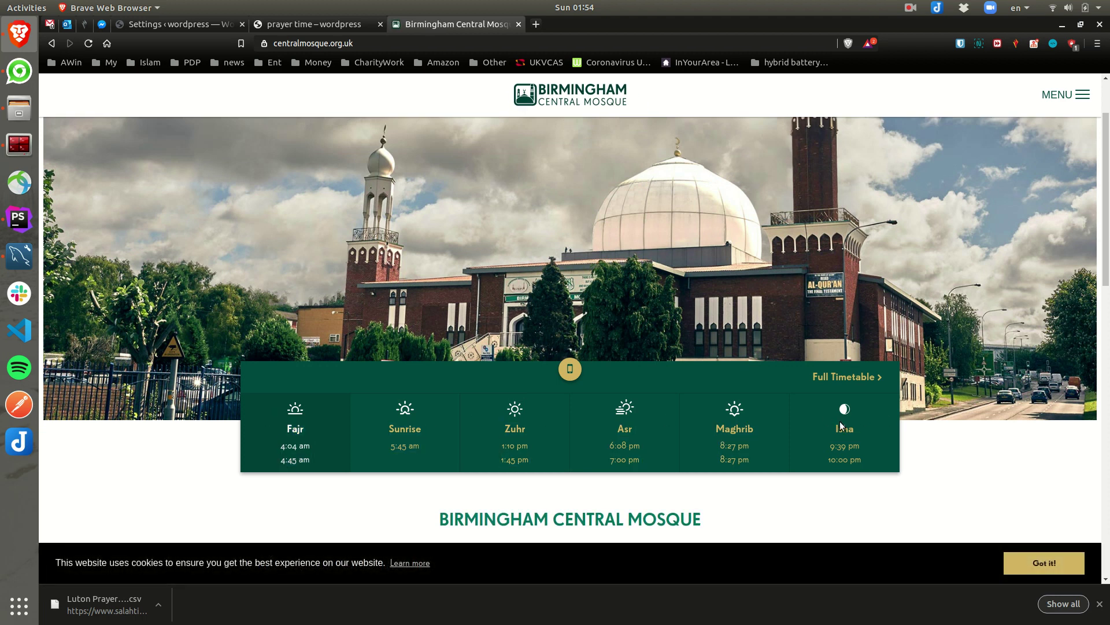
{"action": "triple_click", "coordinate": [401, 441]}
{"action": "left_click", "coordinate": [433, 422]}
Search Google in a new tab for "al jalal mosque luton" and open the Al Jalal Masjid website.
{"action": "left_click", "coordinate": [536, 22]}
{"action": "type", "text": "al"}
{"action": "key", "text": "Return"}
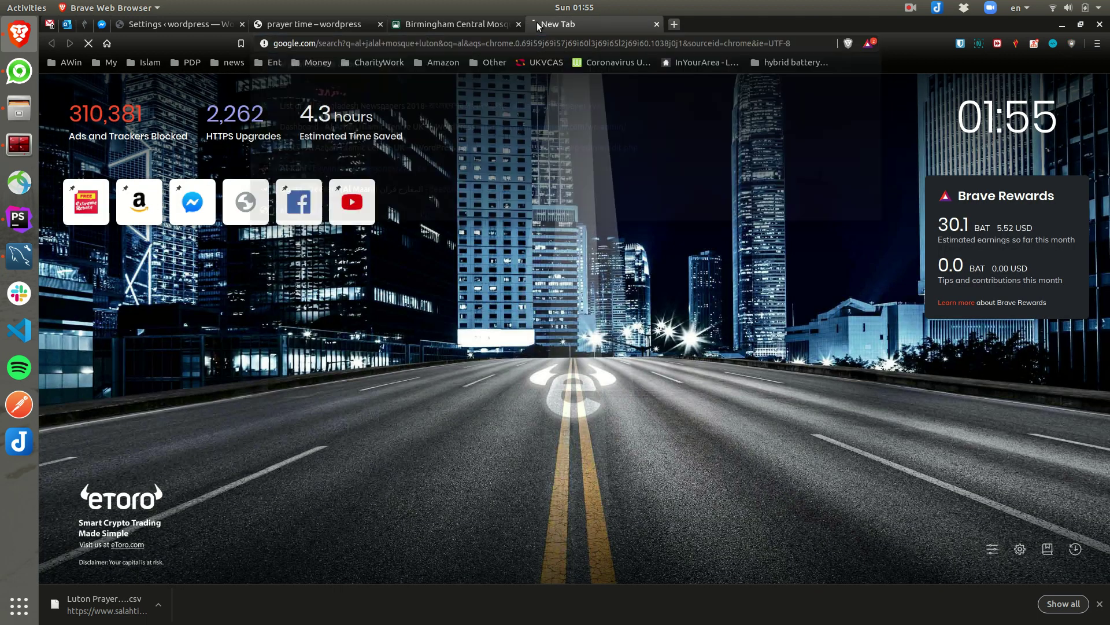
{"action": "left_click", "coordinate": [260, 194]}
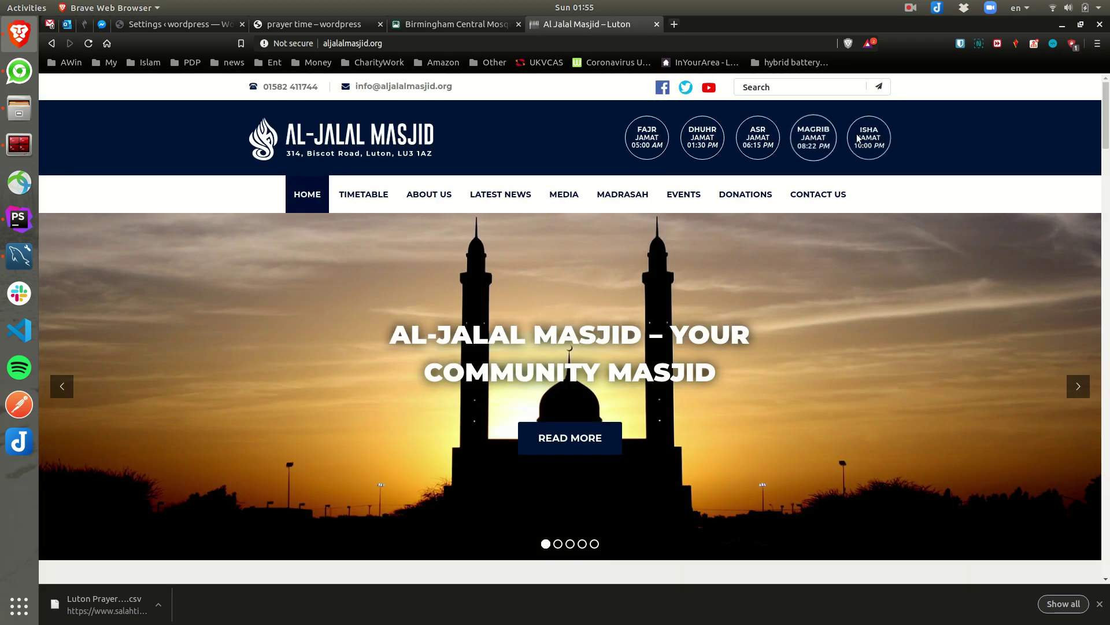
Examine the single-prayer shortcodes such as fajr_prayer and fajr_start in the plugin's Helps and Tips, and return to the Birmingham Central Mosque site.
{"action": "left_click", "coordinate": [286, 22]}
{"action": "left_click", "coordinate": [224, 22]}
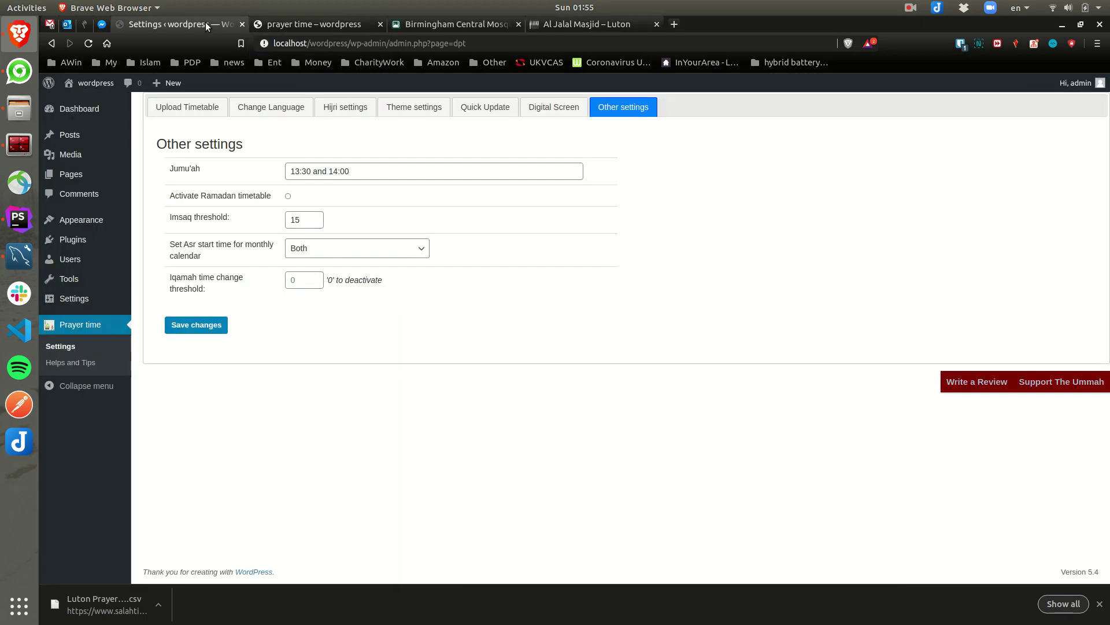
{"action": "left_click", "coordinate": [62, 363]}
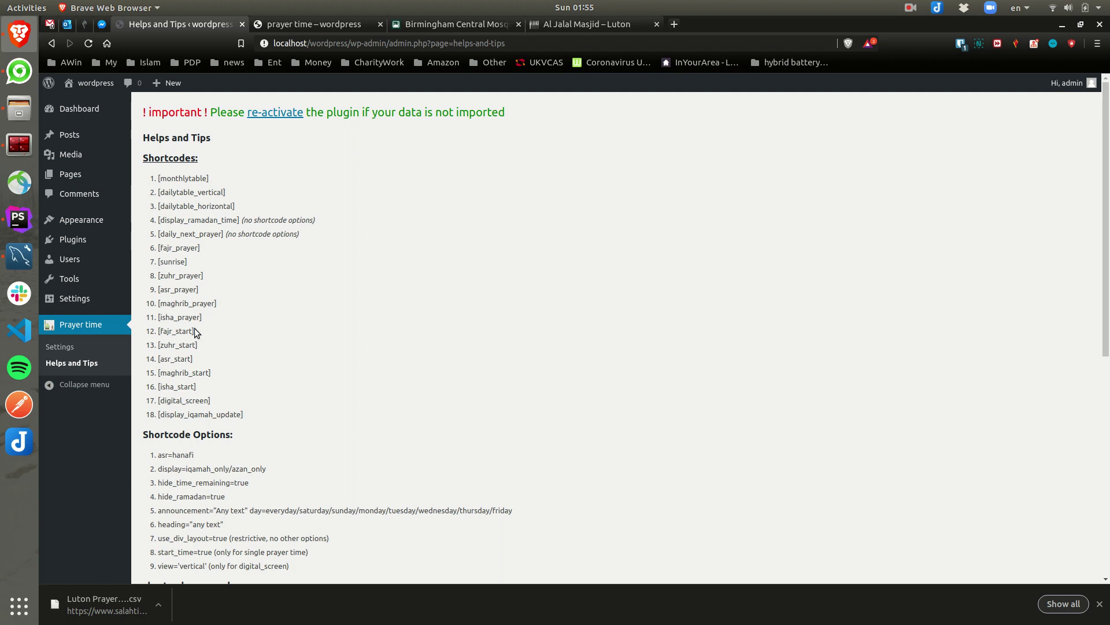
{"action": "left_click_drag", "start_coordinate": [164, 248], "coordinate": [190, 249]}
{"action": "left_click_drag", "start_coordinate": [176, 330], "coordinate": [195, 332]}
{"action": "left_click", "coordinate": [457, 24]}
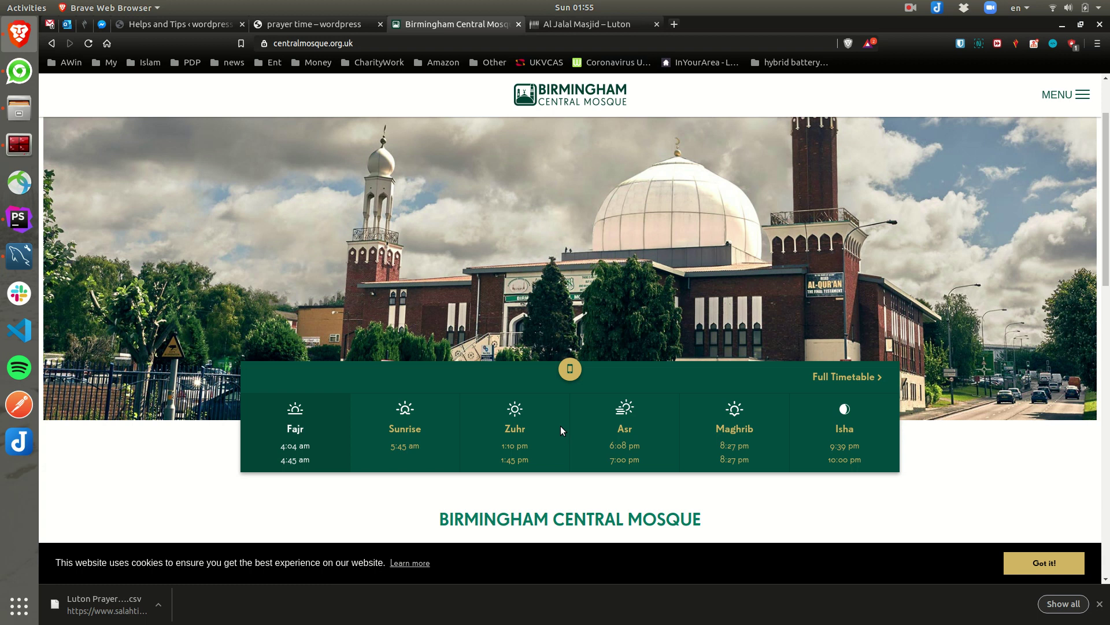
Finish viewing the Birmingham Central Mosque home page and examine the daily tables on the WordPress prayer time page.
{"action": "scroll", "coordinate": [560, 431], "scroll_direction": "down", "scroll_amount": 1}
{"action": "scroll", "coordinate": [717, 369], "scroll_direction": "up", "scroll_amount": 3}
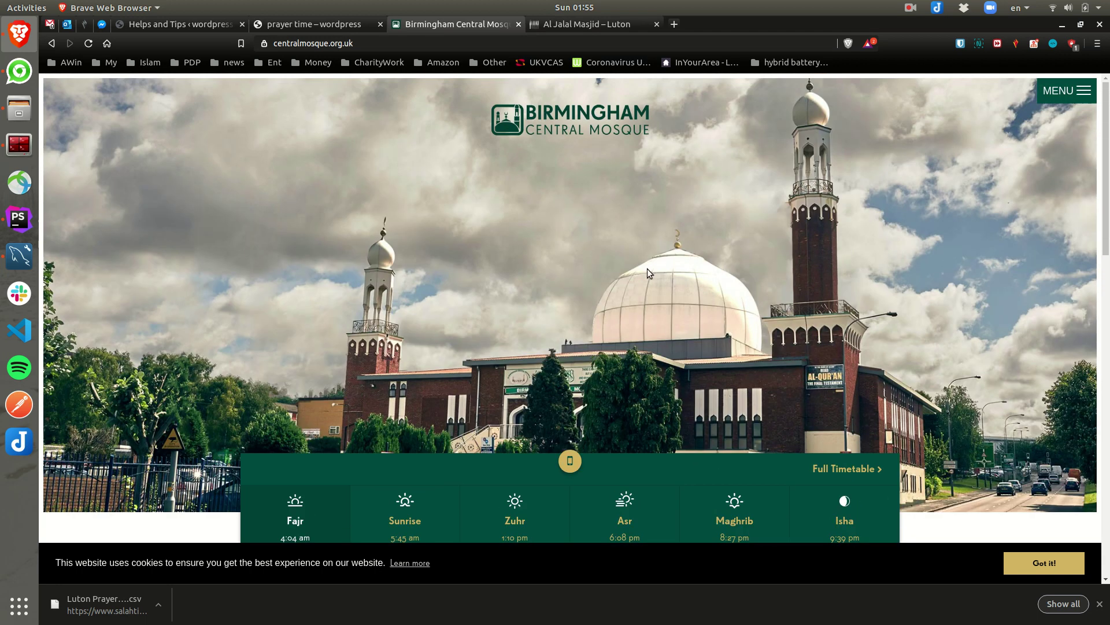
{"action": "left_click", "coordinate": [301, 25]}
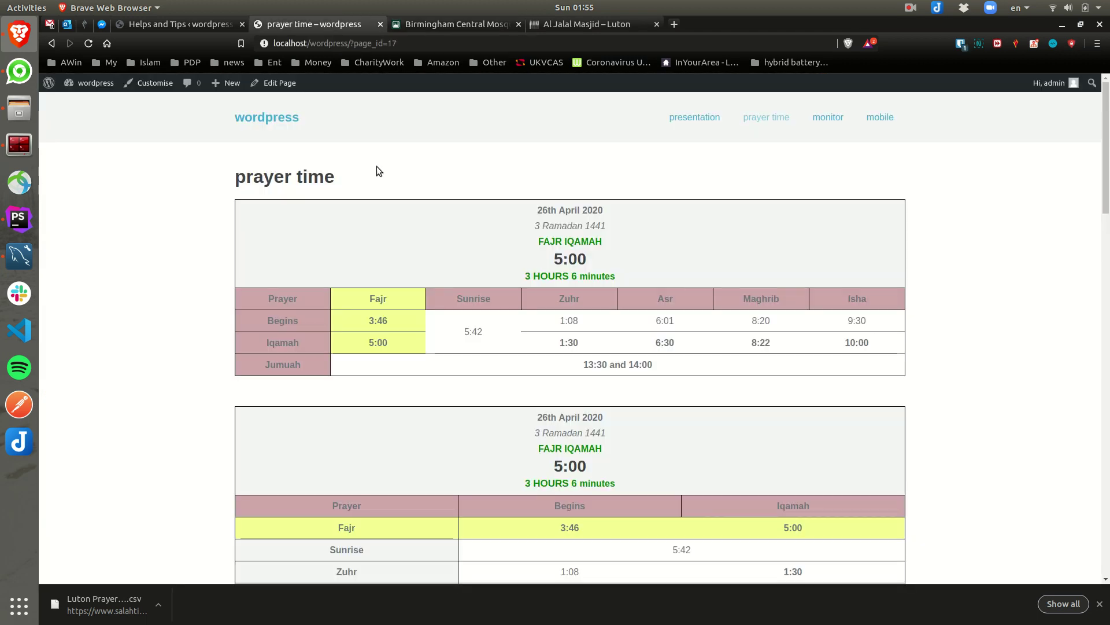
{"action": "scroll", "coordinate": [674, 314], "scroll_direction": "down", "scroll_amount": 1}
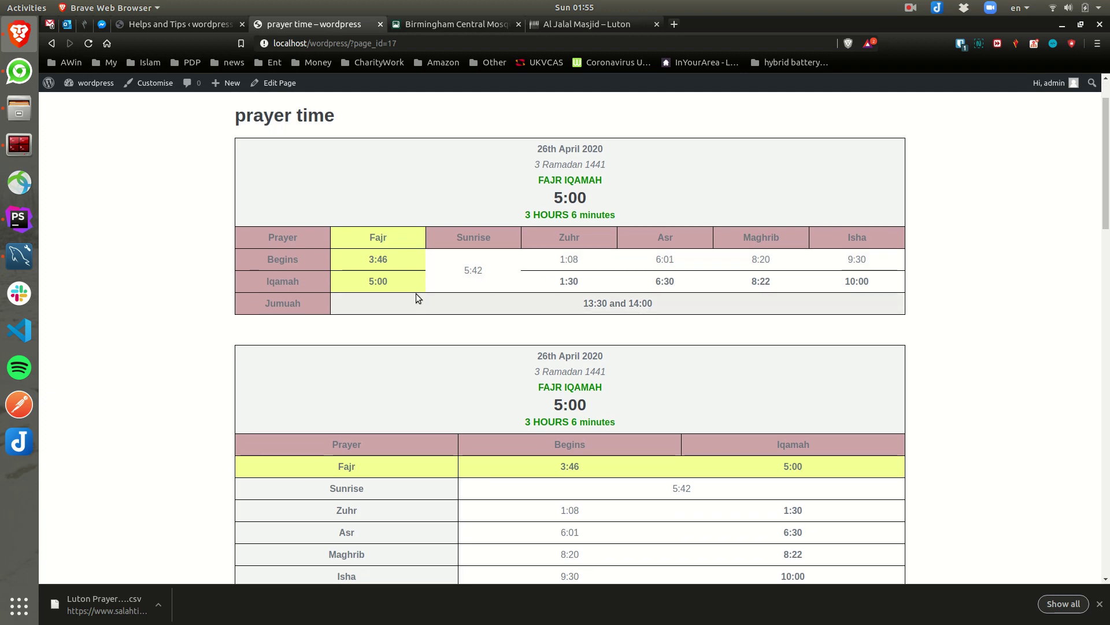
Examine the shortcode options, shortcode examples and Ramadan timetable instructions in the plugin's Helps and Tips.
{"action": "left_click", "coordinate": [186, 26]}
{"action": "scroll", "coordinate": [248, 344], "scroll_direction": "down", "scroll_amount": 3}
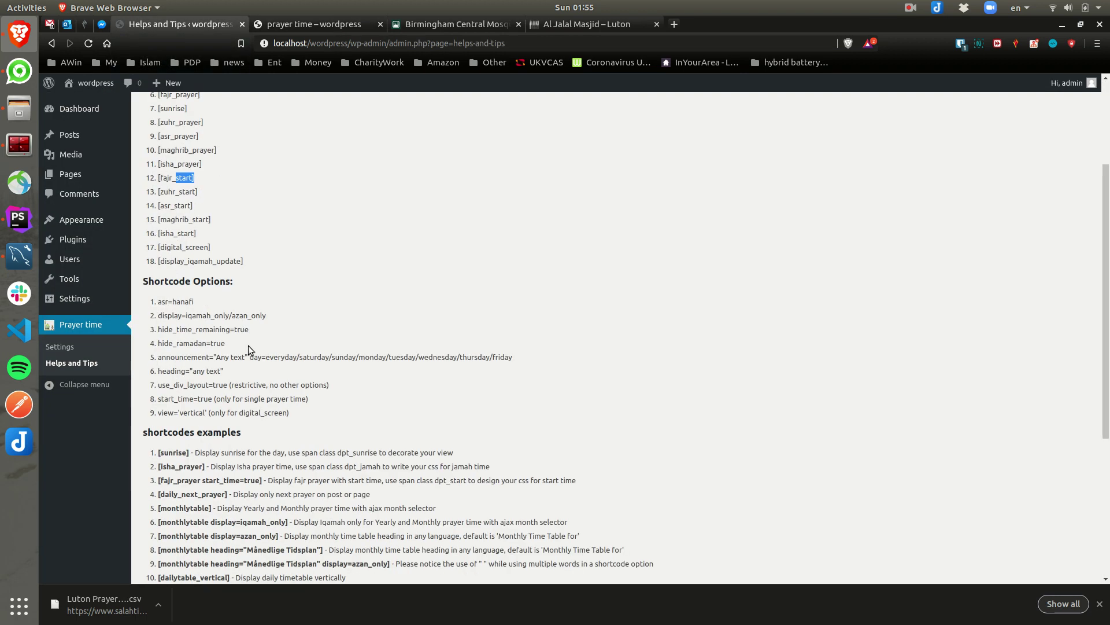
{"action": "scroll", "coordinate": [255, 352], "scroll_direction": "down", "scroll_amount": 3}
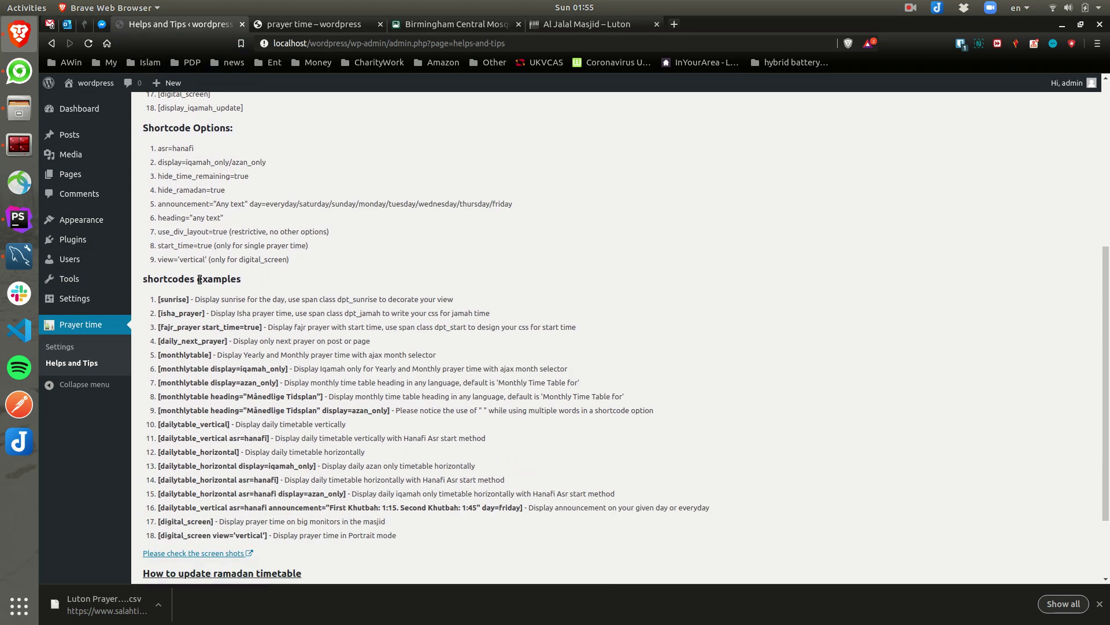
{"action": "scroll", "coordinate": [242, 350], "scroll_direction": "up", "scroll_amount": 2}
{"action": "scroll", "coordinate": [189, 233], "scroll_direction": "up", "scroll_amount": 4}
{"action": "scroll", "coordinate": [190, 324], "scroll_direction": "down", "scroll_amount": 2}
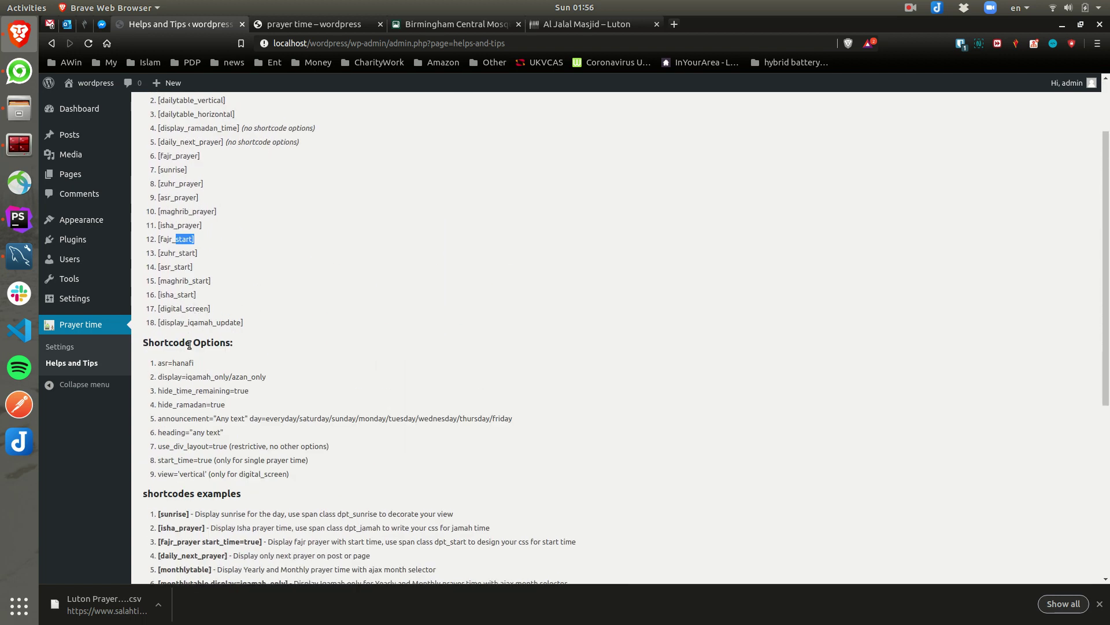
{"action": "scroll", "coordinate": [198, 402], "scroll_direction": "down", "scroll_amount": 5}
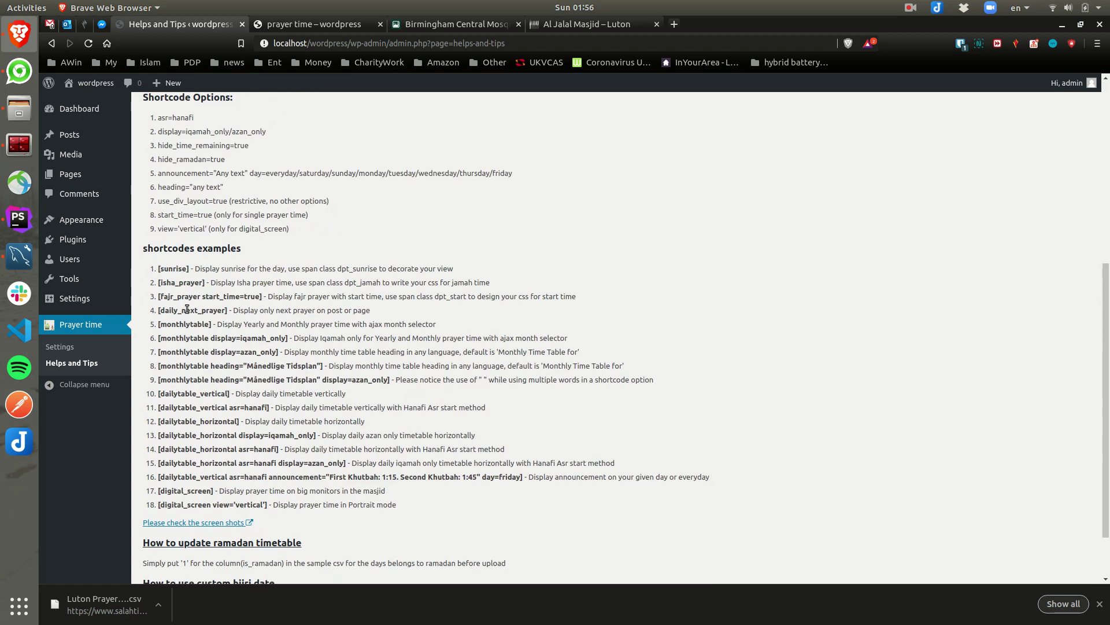
{"action": "left_click_drag", "start_coordinate": [171, 269], "coordinate": [250, 476]}
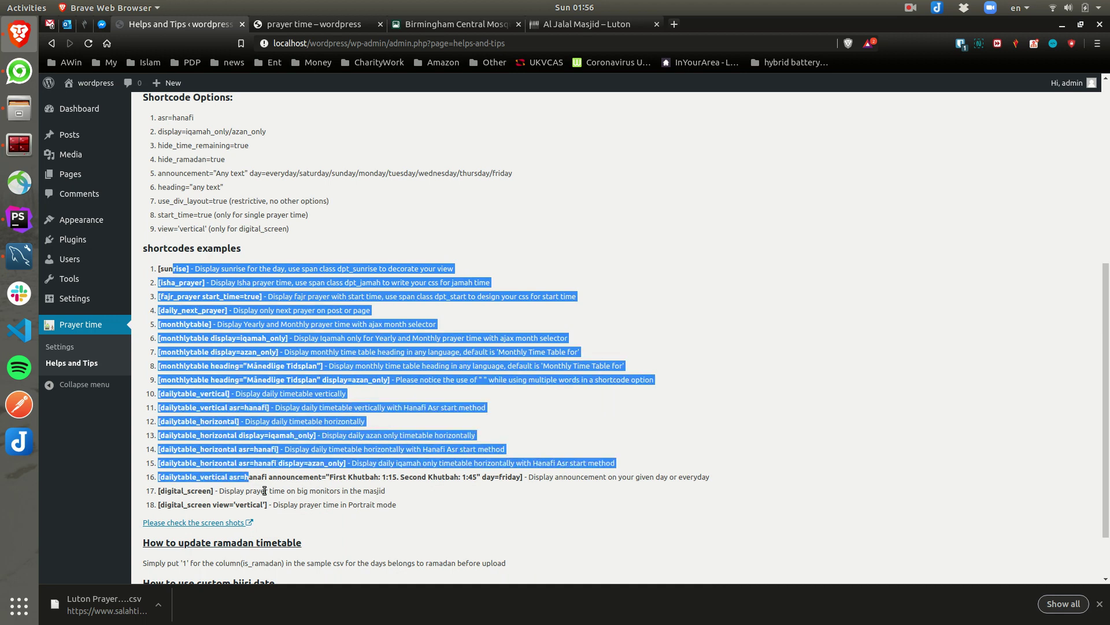
{"action": "left_click", "coordinate": [373, 479]}
{"action": "scroll", "coordinate": [373, 479], "scroll_direction": "down", "scroll_amount": 2}
{"action": "scroll", "coordinate": [374, 484], "scroll_direction": "up", "scroll_amount": 8}
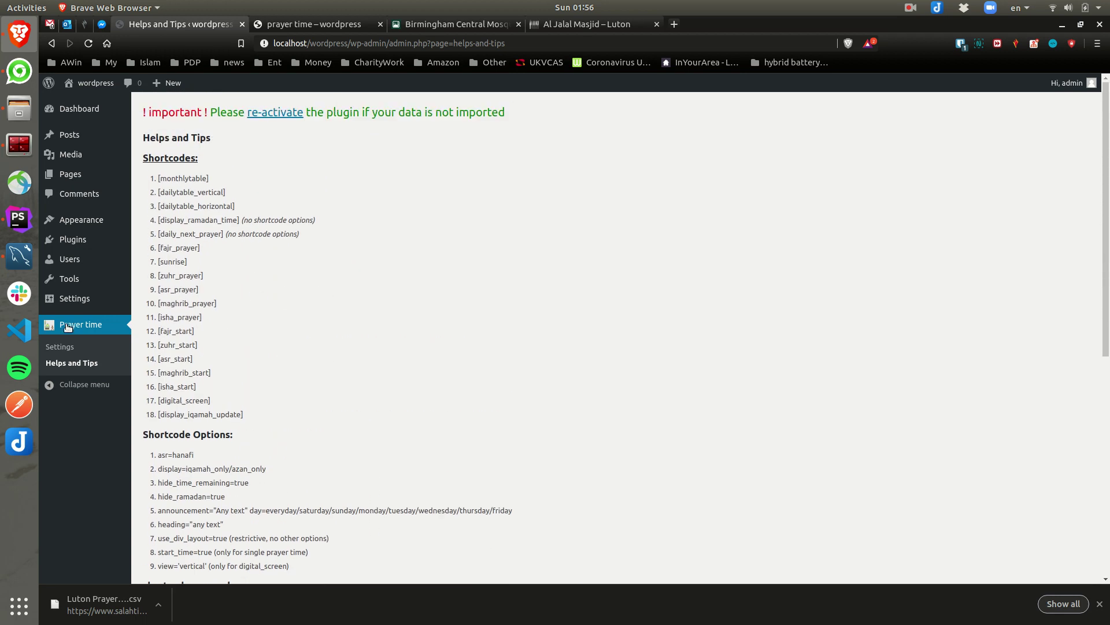
{"action": "scroll", "coordinate": [320, 343], "scroll_direction": "down", "scroll_amount": 7}
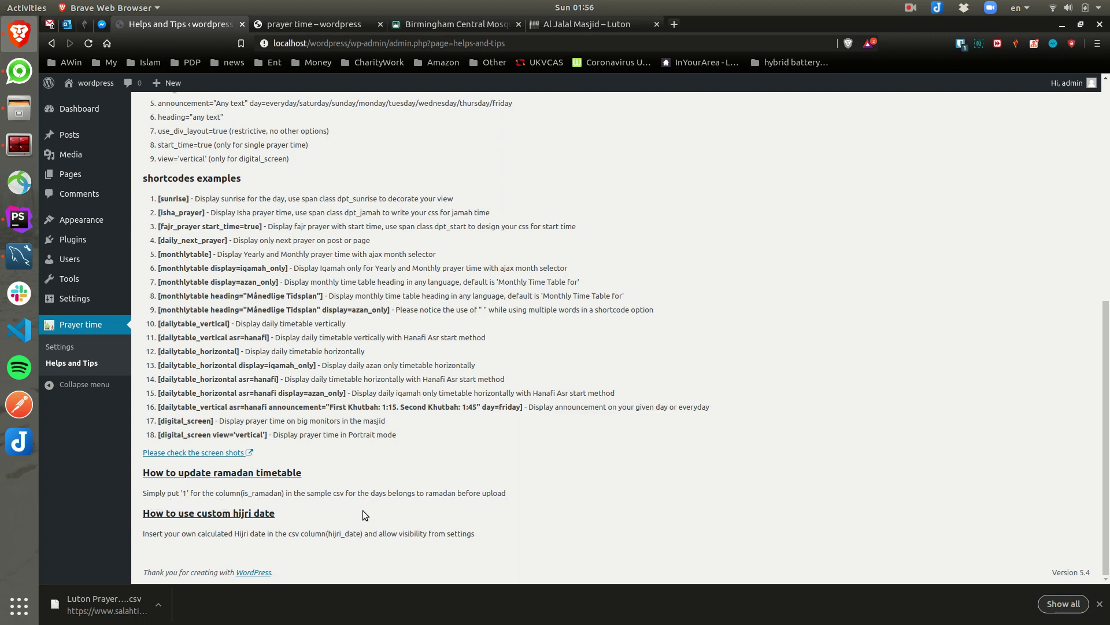
Open prayer-time-2020.csv from Downloads in LibreOffice Calc with comma separation and go to the is_ramadan column header.
{"action": "left_click", "coordinate": [21, 120]}
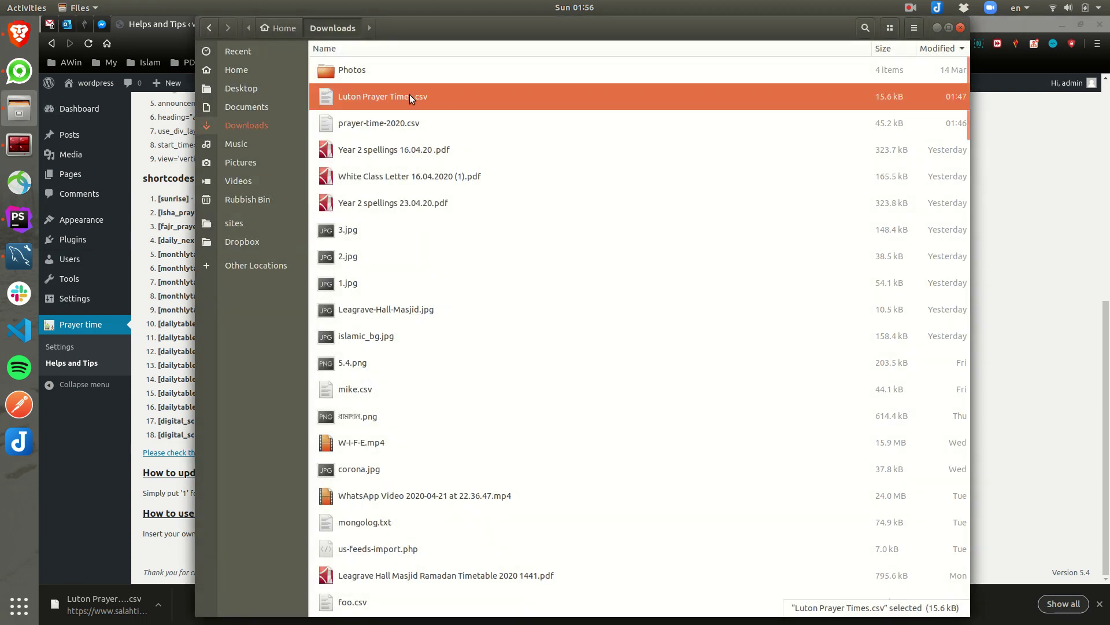
{"action": "double_click", "coordinate": [386, 125]}
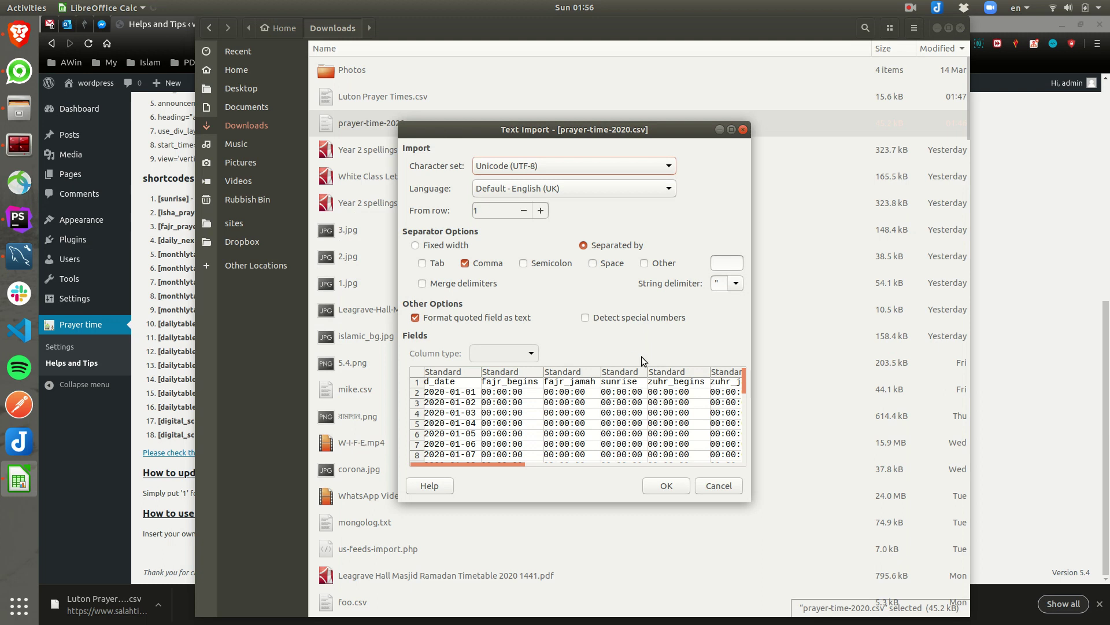
{"action": "left_click", "coordinate": [672, 482]}
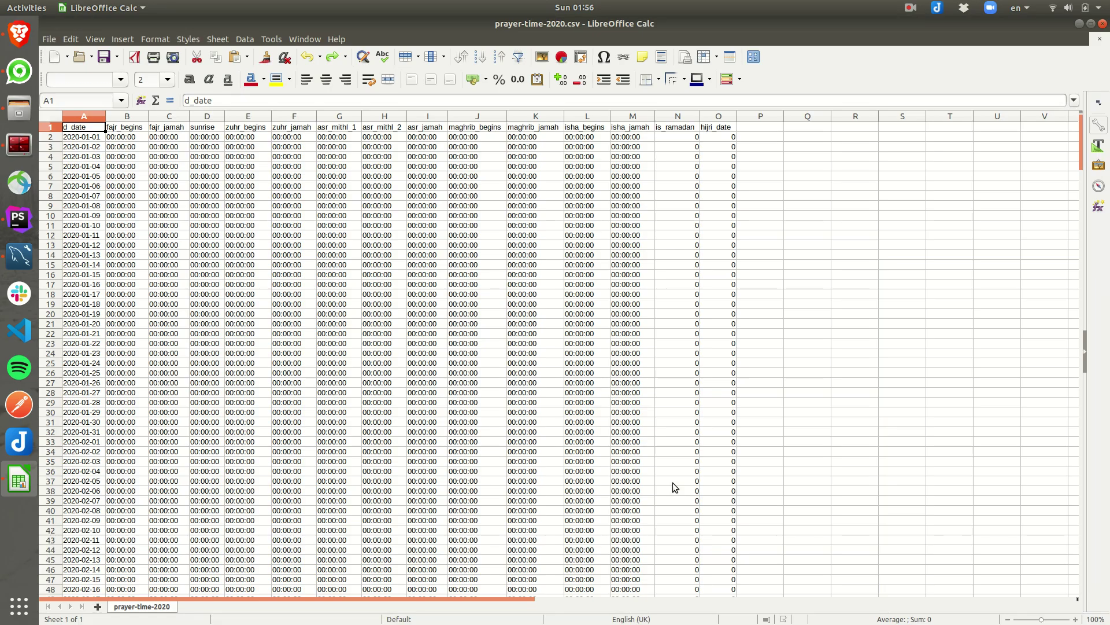
{"action": "key", "text": "ctrl+Right"}
{"action": "key", "text": "Left"}
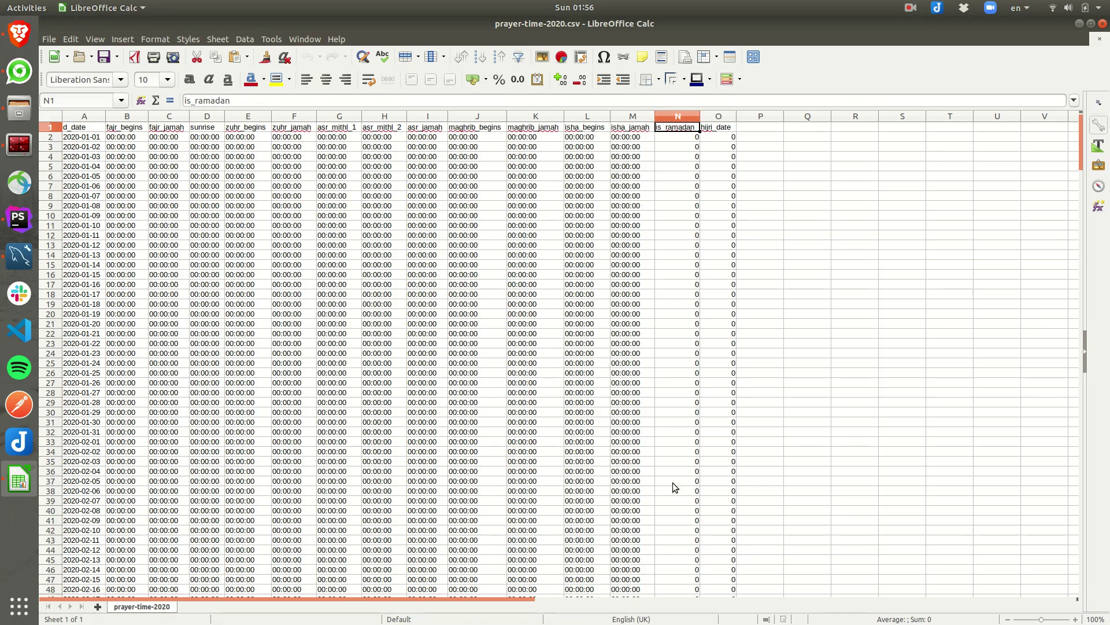
Examine the is_ramadan values for the January to March dates in the timetable CSV.
{"action": "key", "text": "Down"}
{"action": "key", "text": "Down"}
{"action": "key", "text": "Down"}
{"action": "key", "text": "Down"}
{"action": "key", "text": "Down"}
{"action": "key", "text": "Down"}
{"action": "key", "text": "Down"}
{"action": "key", "text": "Down"}
{"action": "key", "text": "Down"}
{"action": "key", "text": "Down"}
{"action": "key", "text": "Down"}
{"action": "key", "text": "Down"}
{"action": "key", "text": "Down"}
{"action": "key", "text": "Down"}
{"action": "key", "text": "Down"}
{"action": "key", "text": "Down"}
{"action": "key", "text": "Down"}
{"action": "key", "text": "Down"}
{"action": "key", "text": "Down"}
{"action": "key", "text": "Down"}
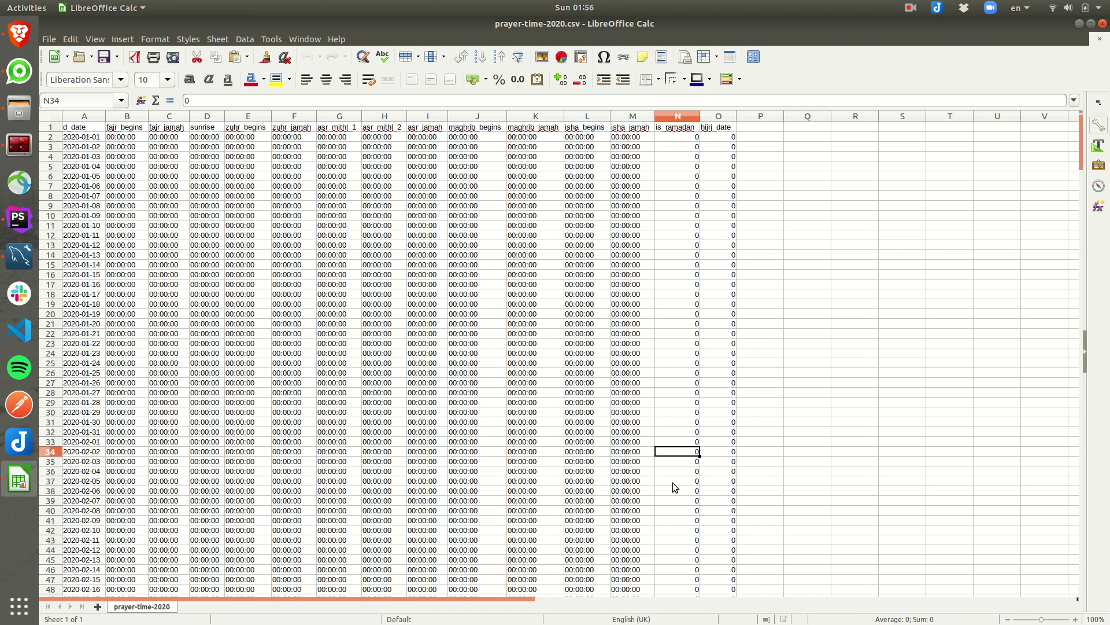
{"action": "scroll", "coordinate": [673, 483], "scroll_direction": "down", "scroll_amount": 8}
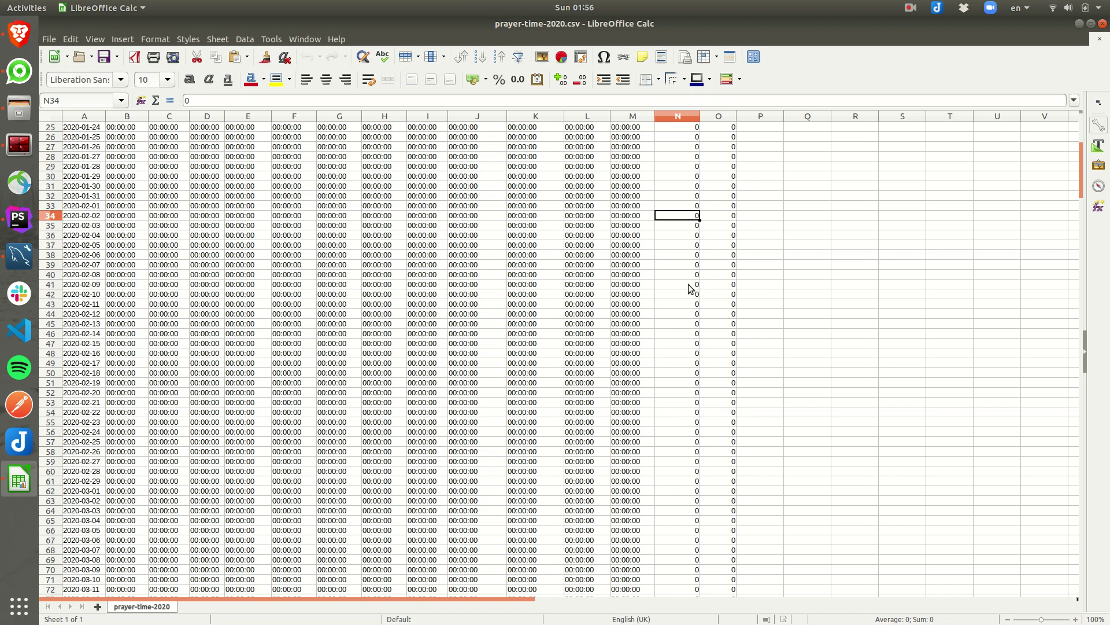
Enter 1 in the is_ramadan column for 2020-02-06 to 2020-02-09, cells N38 to N41.
{"action": "left_click", "coordinate": [692, 254]}
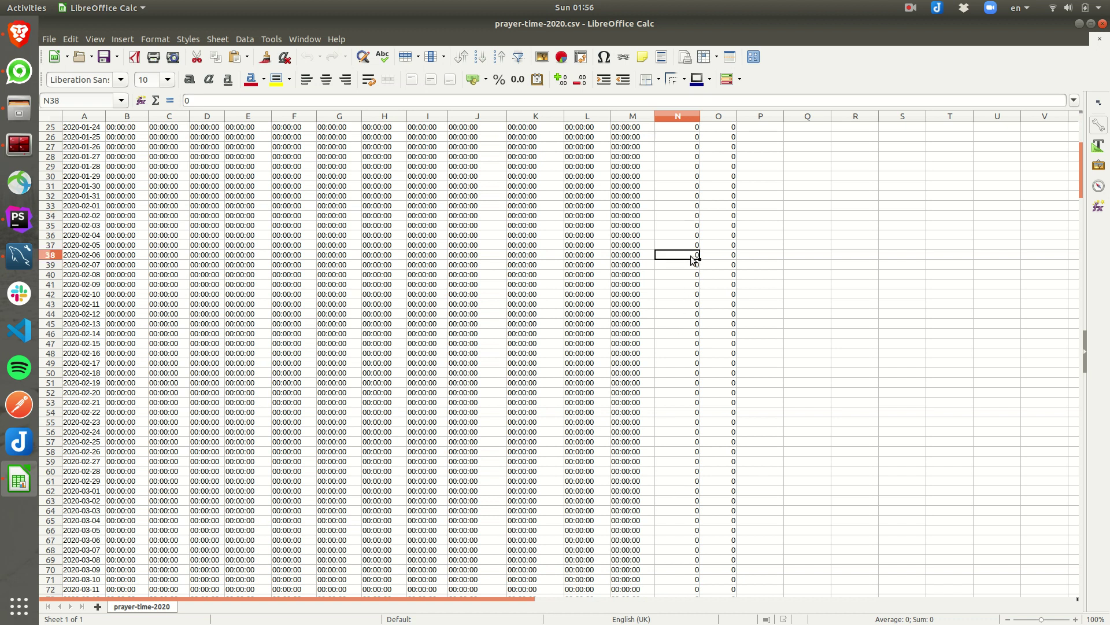
{"action": "type", "text": "1"}
{"action": "key", "text": "Return"}
{"action": "type", "text": "1"}
{"action": "key", "text": "Return"}
{"action": "type", "text": "1"}
{"action": "key", "text": "Return"}
{"action": "type", "text": "1"}
Fill the value 1 from N38 down the is_ramadan column through N74.
{"action": "left_click", "coordinate": [692, 255]}
{"action": "key", "text": "shift+Down"}
{"action": "key", "text": "shift+Down"}
{"action": "key", "text": "shift+Down"}
{"action": "key", "text": "shift+Down"}
{"action": "key", "text": "shift+Down"}
{"action": "key", "text": "shift+Down"}
{"action": "key", "text": "shift+Down"}
{"action": "key", "text": "shift+Down"}
{"action": "key", "text": "shift+Down"}
{"action": "key", "text": "shift+Down"}
{"action": "key", "text": "shift+Down"}
{"action": "key", "text": "shift+Down"}
{"action": "key", "text": "shift+Down"}
{"action": "key", "text": "shift+Down"}
{"action": "key", "text": "shift+Down"}
{"action": "key", "text": "shift+Down"}
{"action": "key", "text": "shift+Down"}
{"action": "key", "text": "shift+Down"}
{"action": "key", "text": "shift+Down"}
{"action": "key", "text": "shift+Down"}
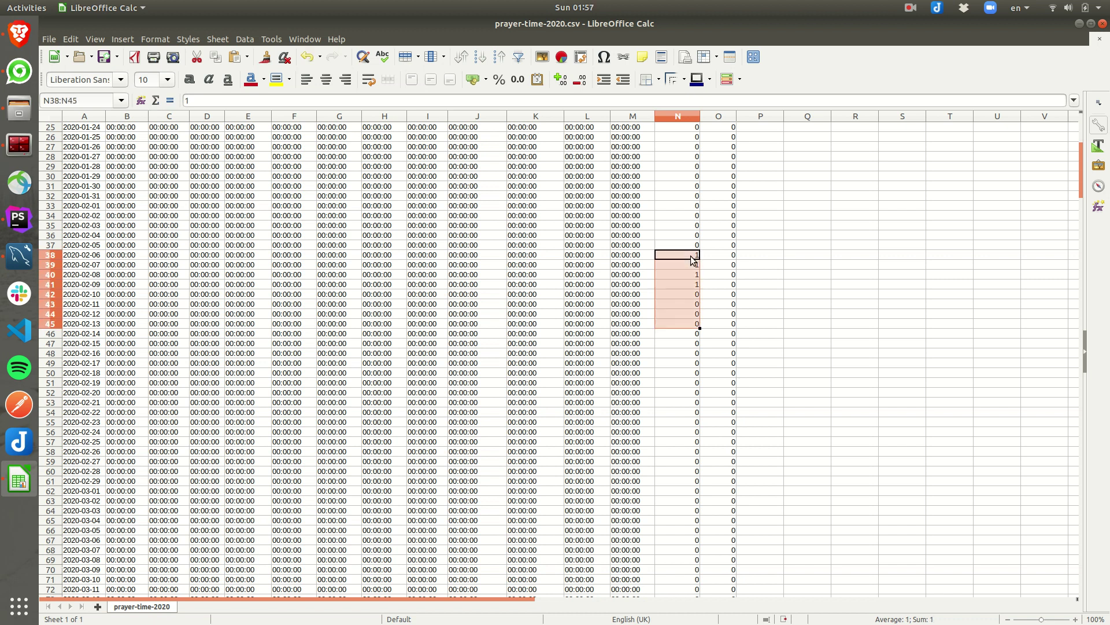
{"action": "key", "text": "shift+Down"}
{"action": "key", "text": "shift+Down"}
{"action": "key", "text": "shift+Down"}
{"action": "key", "text": "shift+Down"}
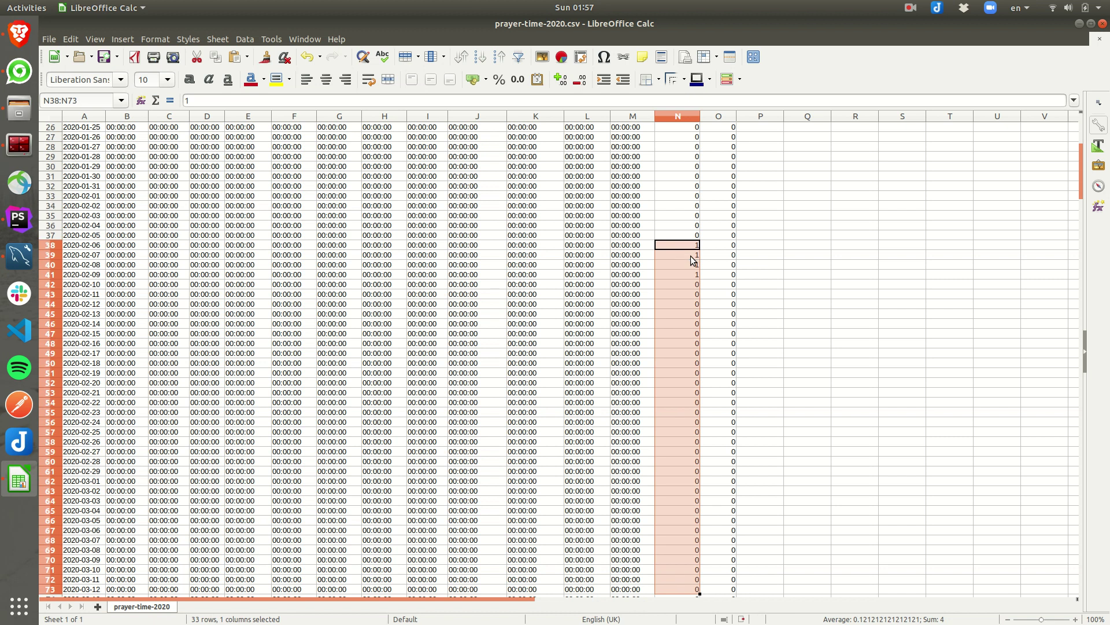
{"action": "key", "text": "ctrl+d"}
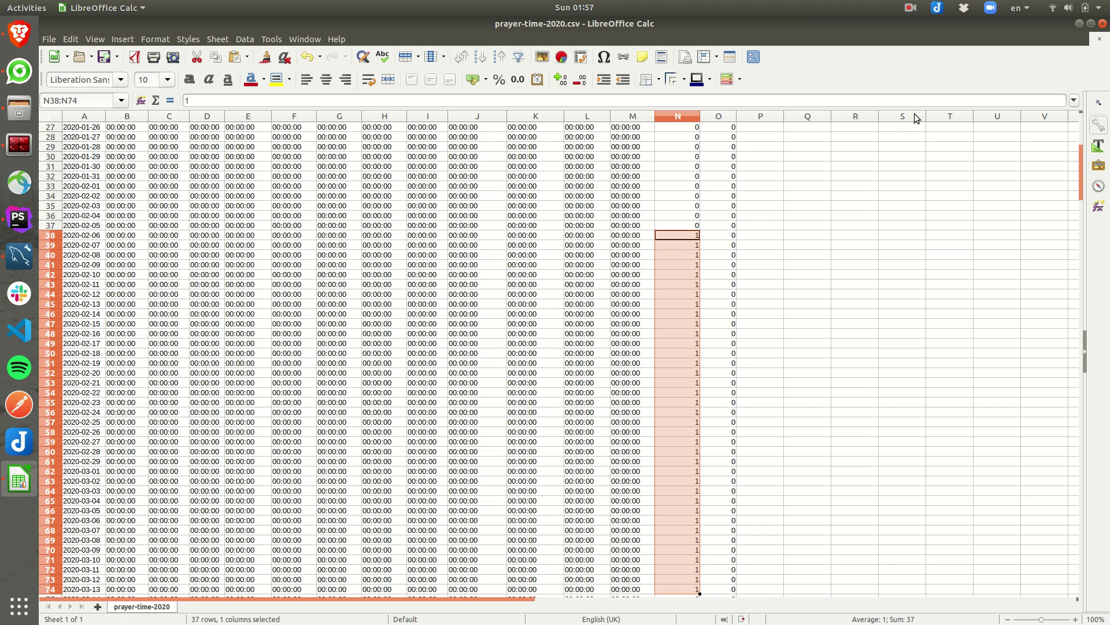
Close prayer-time-2020.csv without saving the changes, close the Downloads folder window and return to the browser.
{"action": "left_click", "coordinate": [760, 206]}
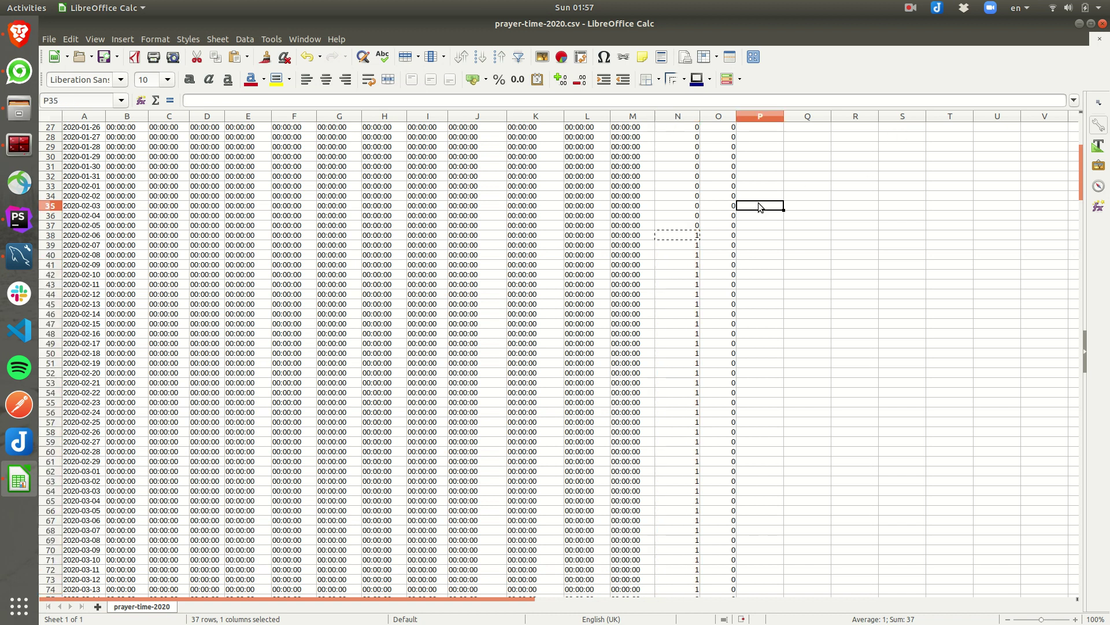
{"action": "left_click", "coordinate": [1103, 26]}
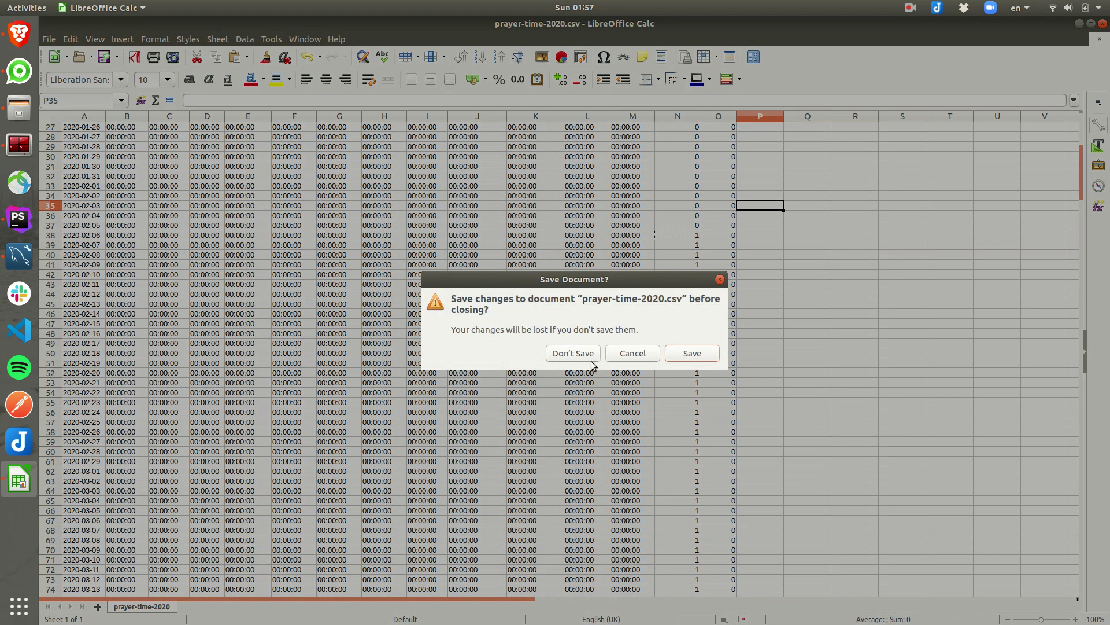
{"action": "left_click", "coordinate": [579, 356]}
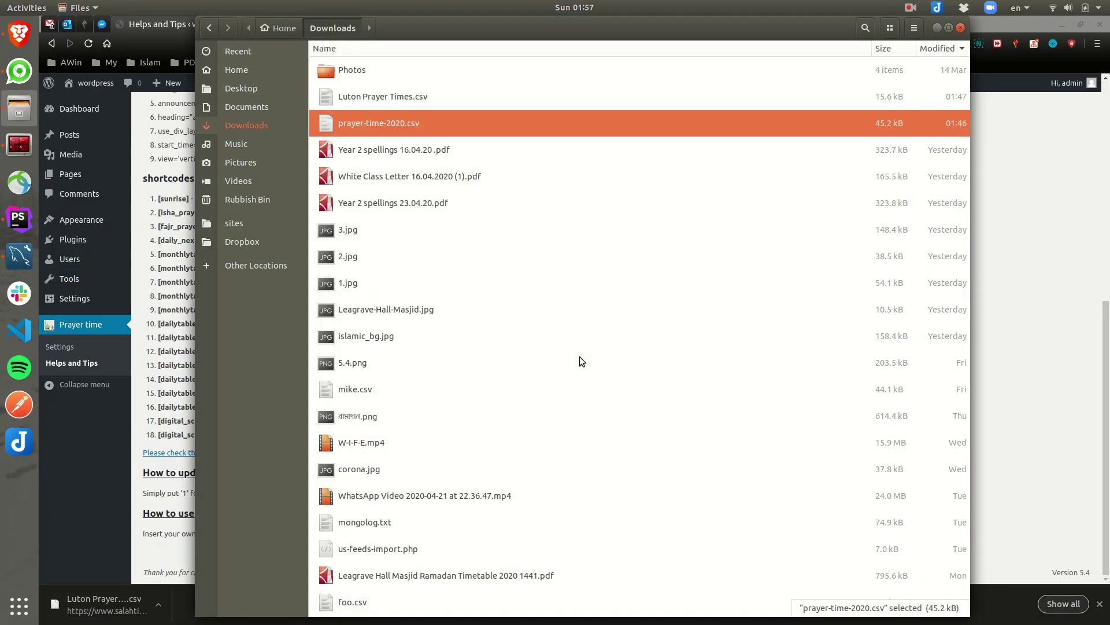
{"action": "key", "text": "ctrl+w"}
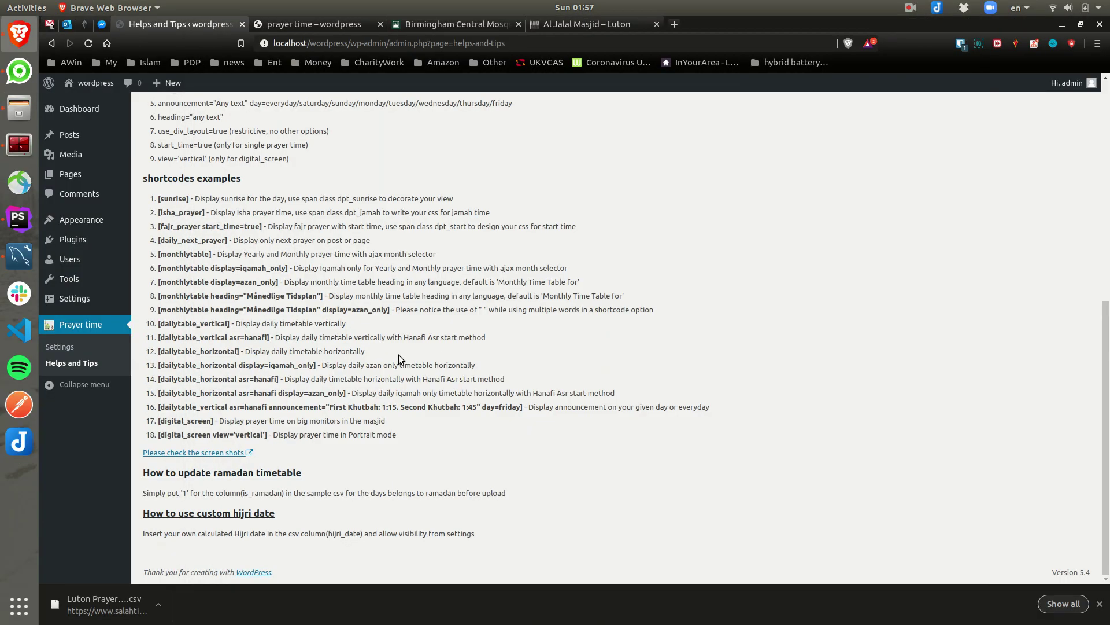
Activate the Ramadan timetable in the Prayer time plugin's Other settings and save the changes.
{"action": "scroll", "coordinate": [398, 356], "scroll_direction": "up", "scroll_amount": 7}
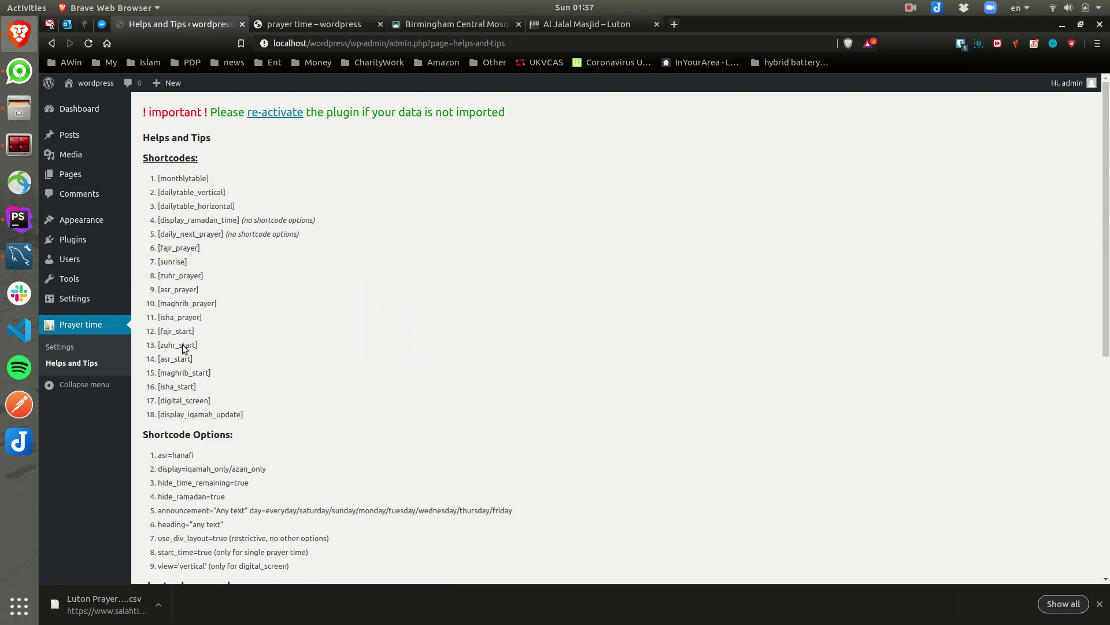
{"action": "left_click", "coordinate": [68, 347]}
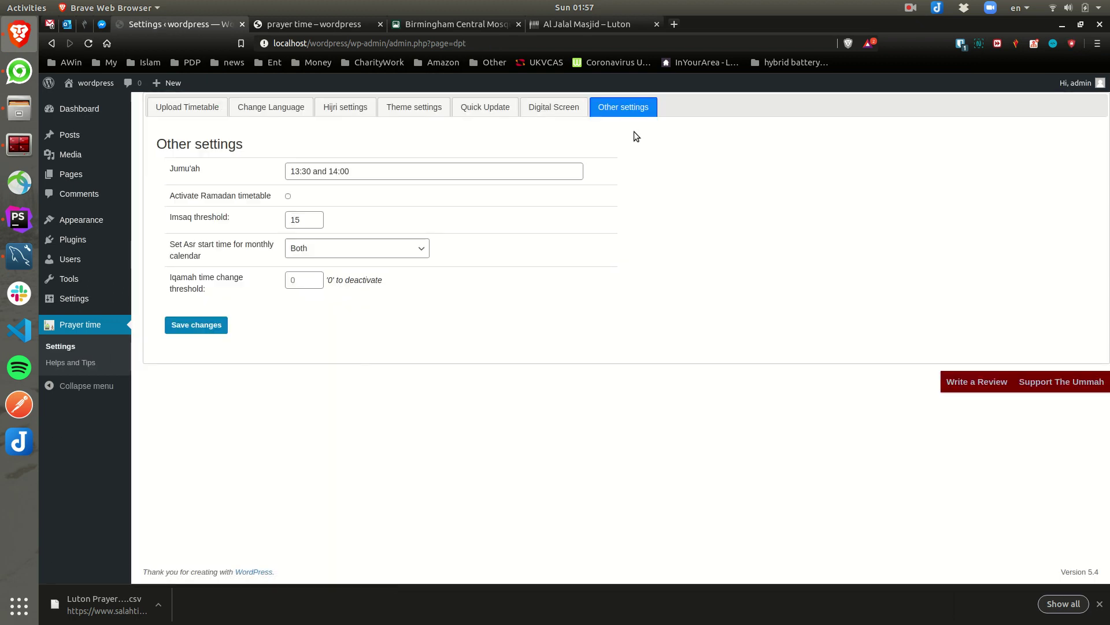
{"action": "left_click", "coordinate": [288, 196]}
{"action": "left_click", "coordinate": [202, 325]}
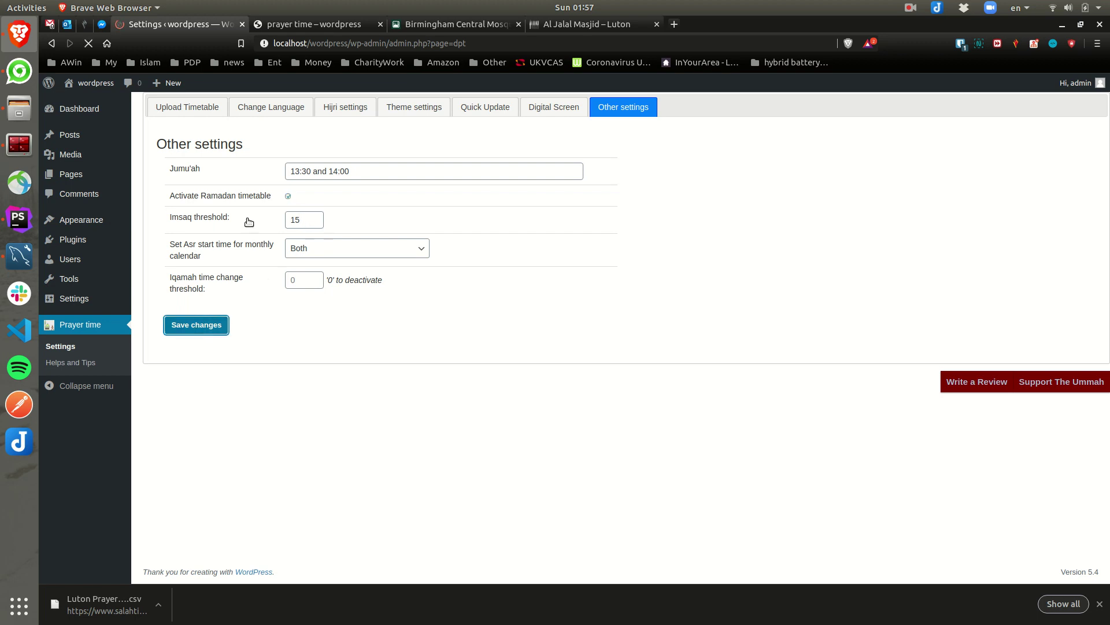
Reload the published prayer time page and examine the Sehri and Iftar entries in the daily and Ramadan monthly tables.
{"action": "left_click", "coordinate": [296, 23]}
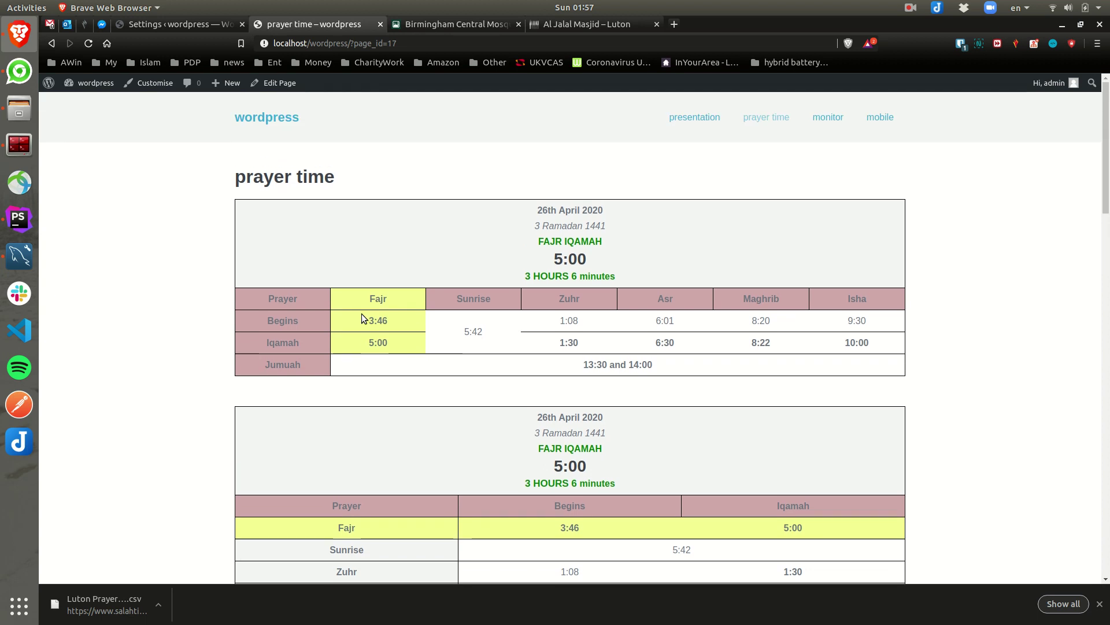
{"action": "key", "text": "F5"}
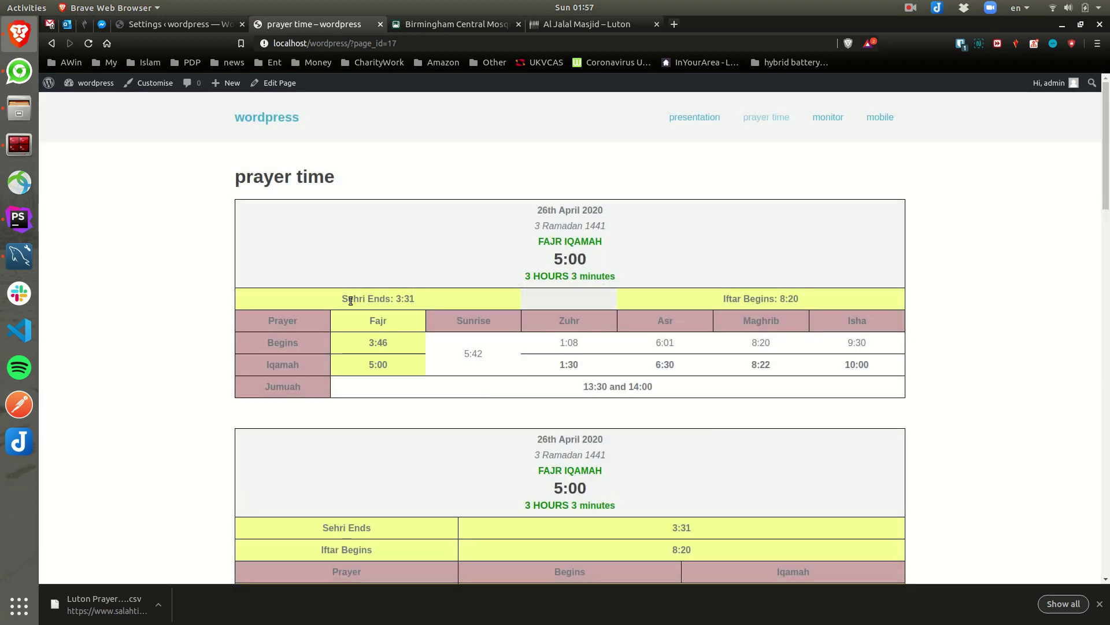
{"action": "scroll", "coordinate": [705, 467], "scroll_direction": "down", "scroll_amount": 5}
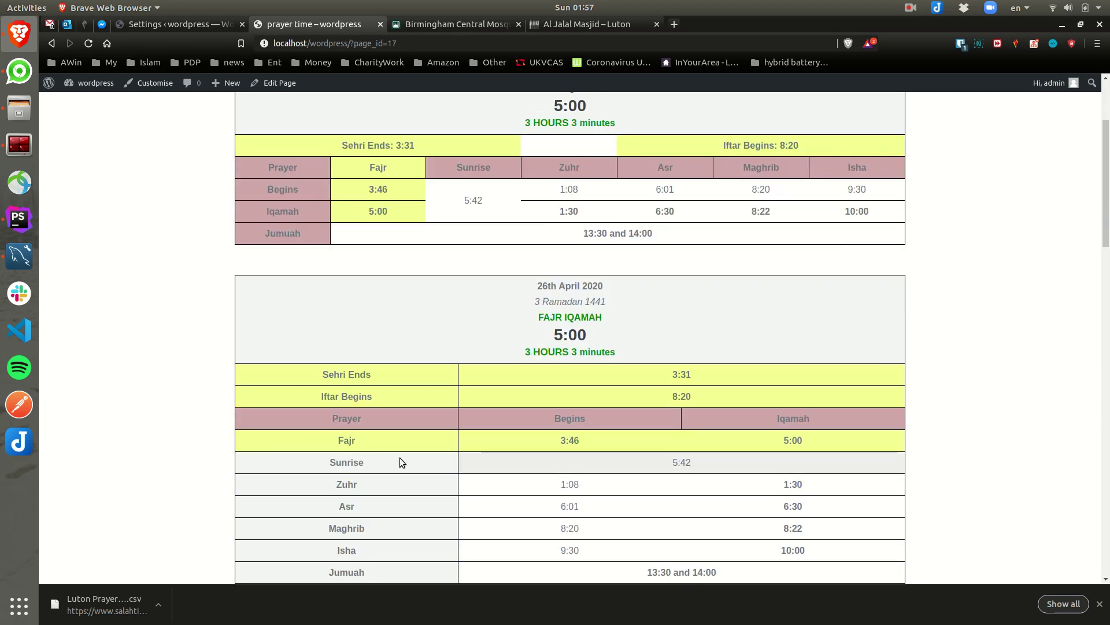
{"action": "scroll", "coordinate": [708, 416], "scroll_direction": "down", "scroll_amount": 15}
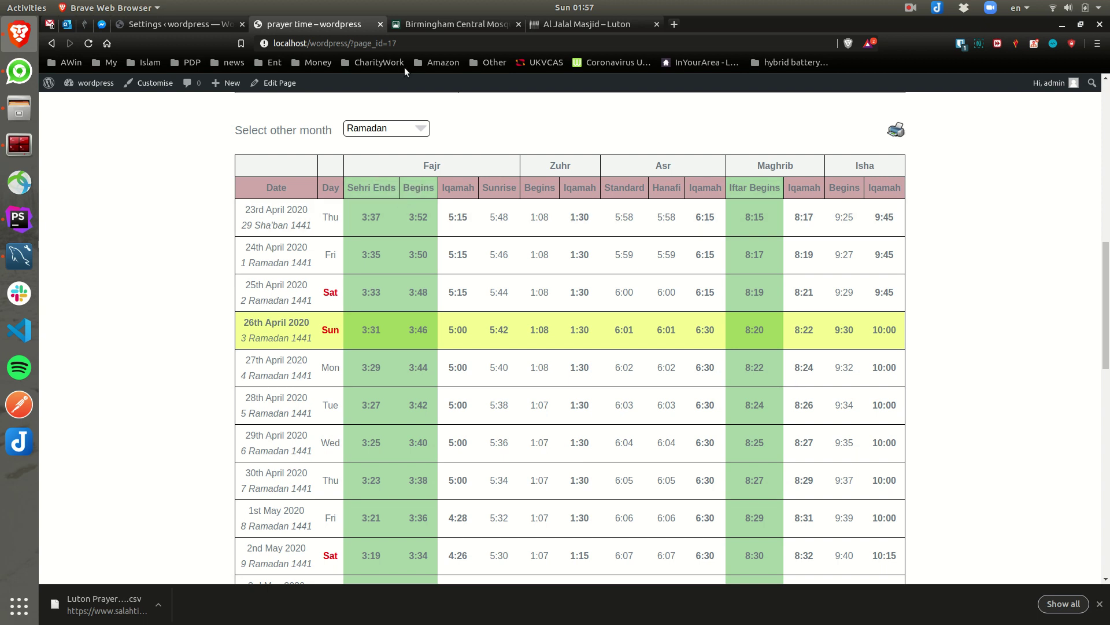
Set the Imsaq threshold to 0 in the plugin's Other settings and save the changes.
{"action": "left_click", "coordinate": [162, 23]}
{"action": "double_click", "coordinate": [299, 221]}
{"action": "key", "text": "BackSpace"}
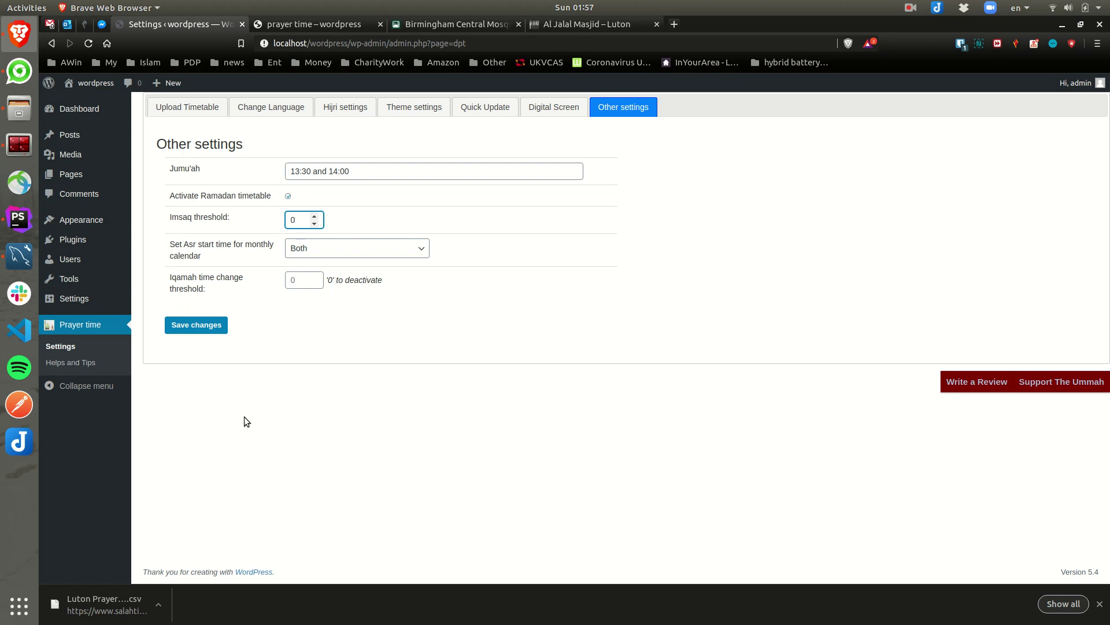
{"action": "left_click", "coordinate": [213, 328]}
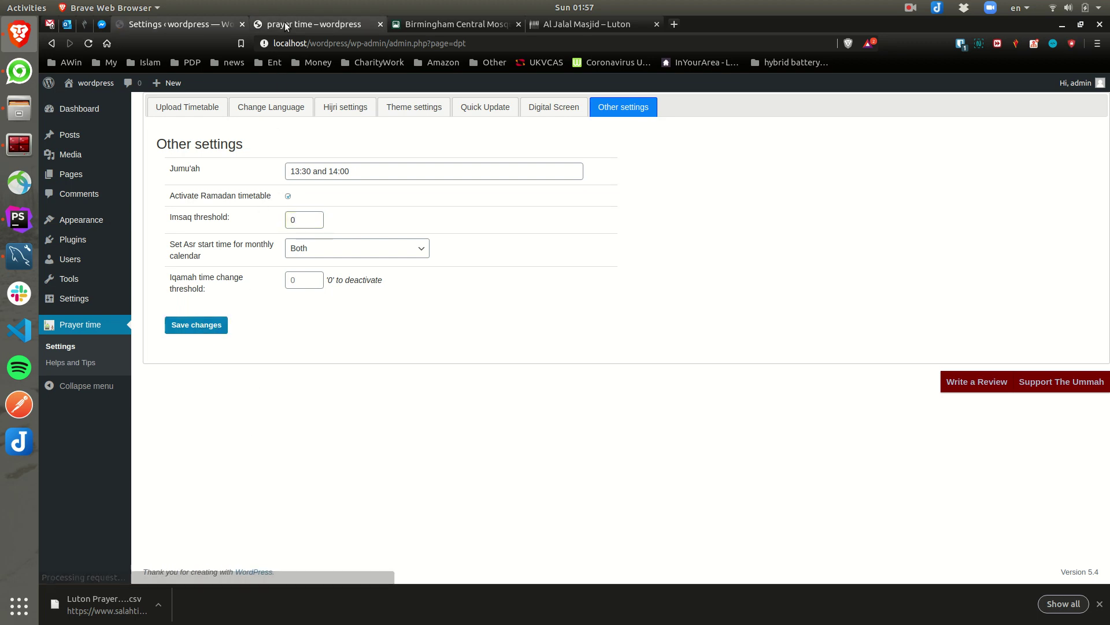
Reload the published prayer time page and examine the Sehri Ends column of the Ramadan monthly table.
{"action": "left_click", "coordinate": [282, 26]}
{"action": "key", "text": "F5"}
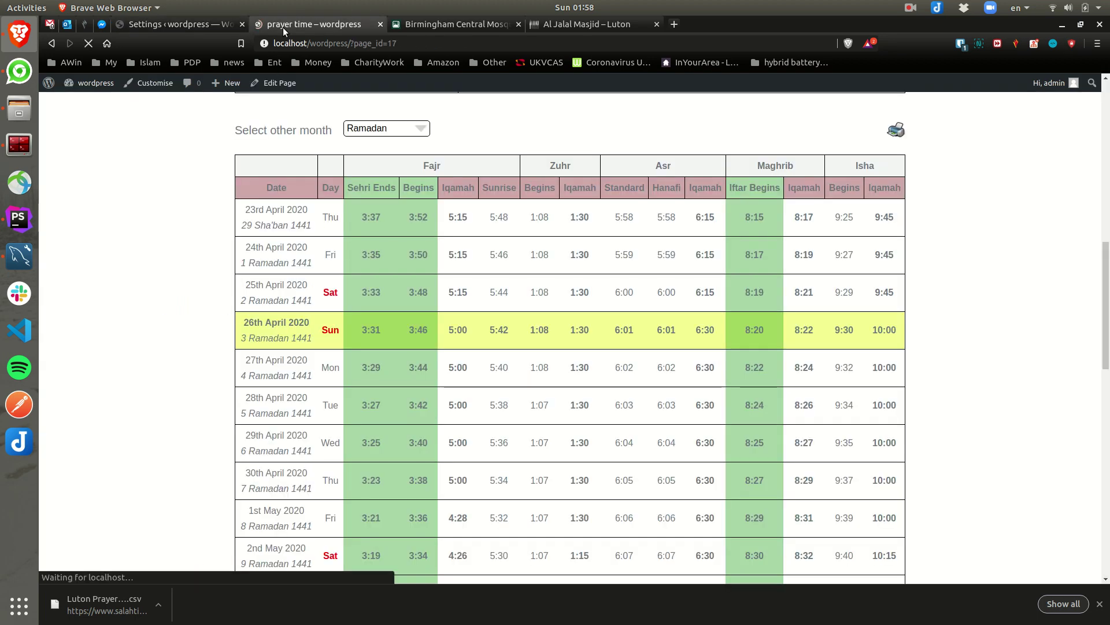
{"action": "scroll", "coordinate": [269, 196], "scroll_direction": "down", "scroll_amount": 2}
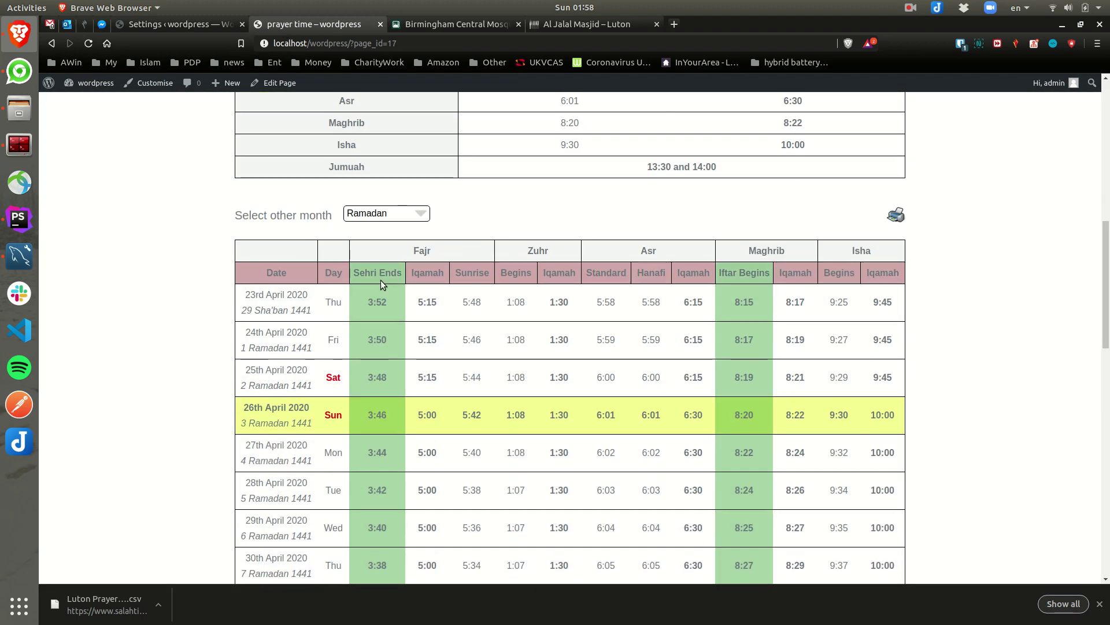
Examine the Fast_begins and Fast_ends table headings in the Prayer time plugin's Change Language settings.
{"action": "left_click_drag", "start_coordinate": [365, 272], "coordinate": [385, 273]}
{"action": "left_click", "coordinate": [750, 262]}
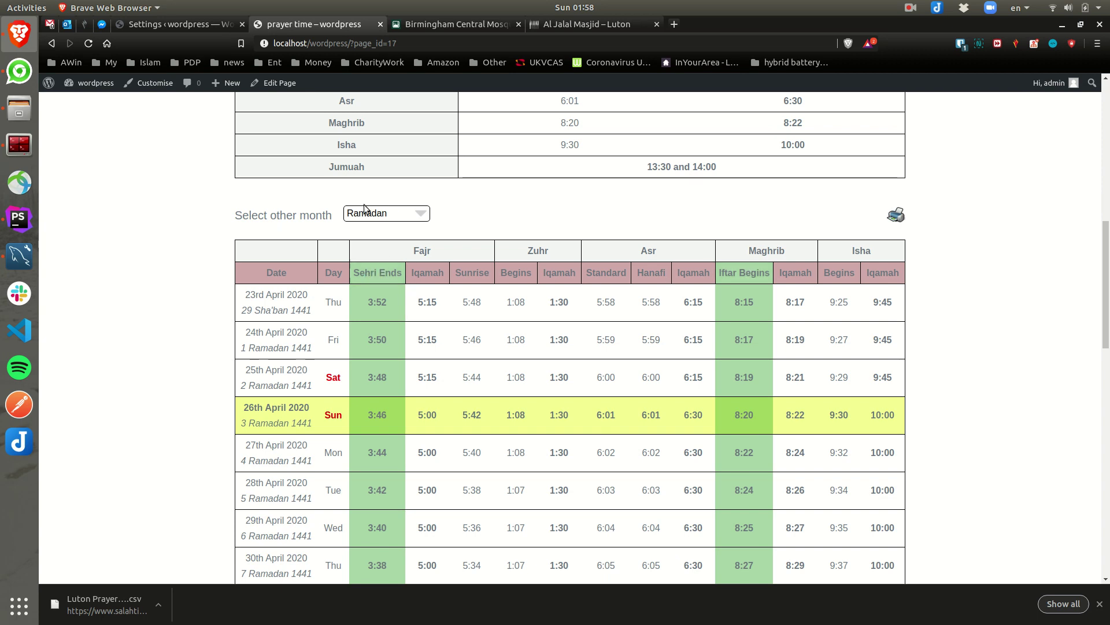
{"action": "left_click", "coordinate": [207, 25]}
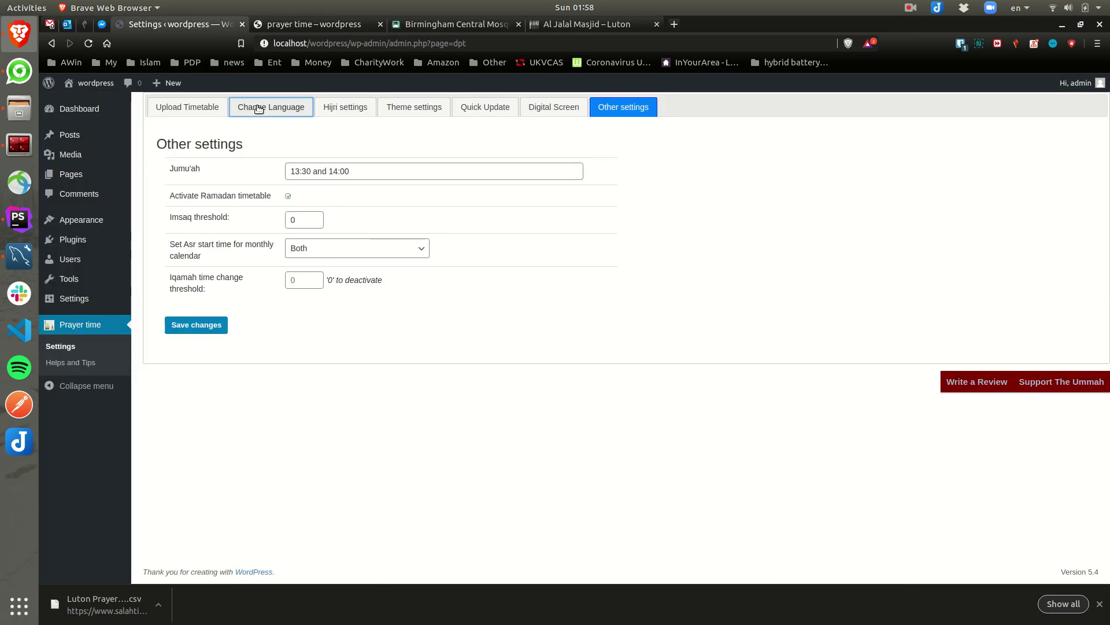
{"action": "left_click", "coordinate": [284, 107]}
{"action": "scroll", "coordinate": [957, 337], "scroll_direction": "down", "scroll_amount": 3}
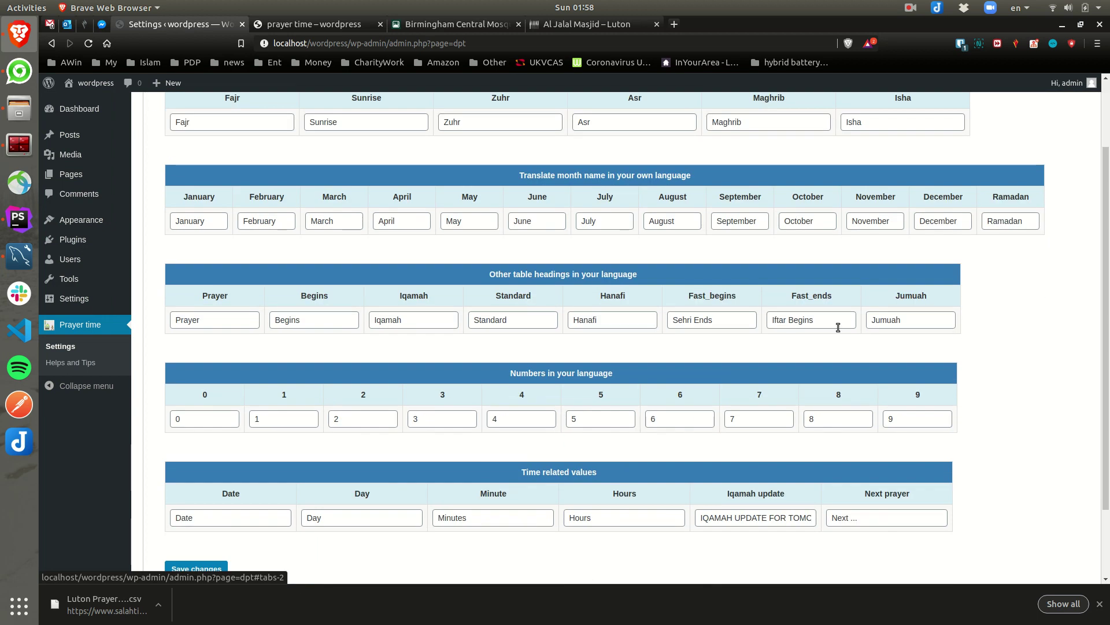
{"action": "left_click", "coordinate": [721, 313]}
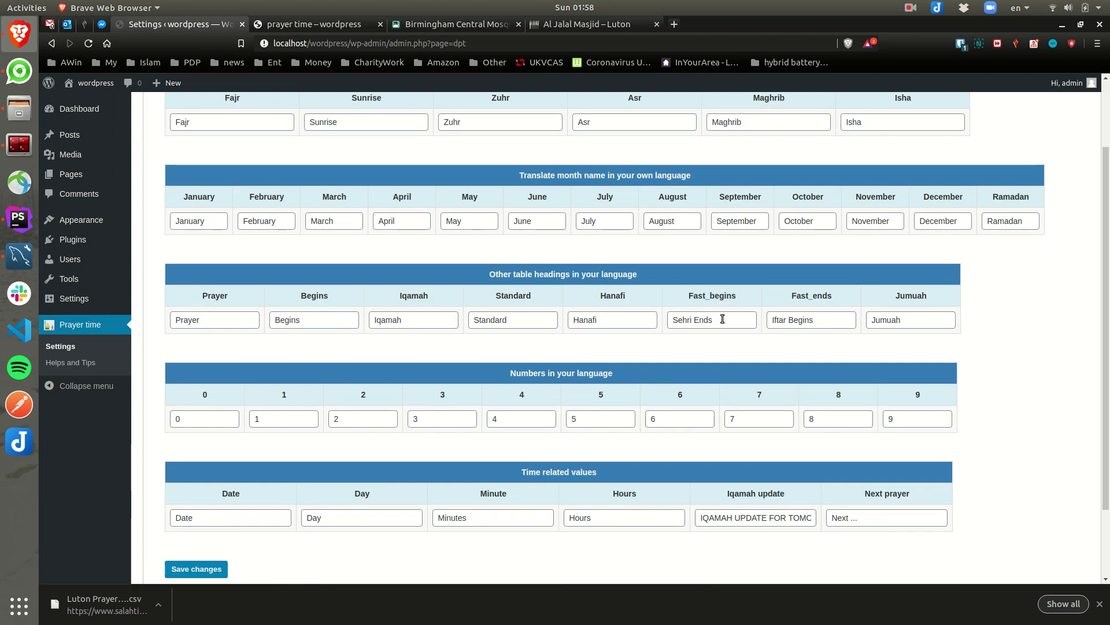
{"action": "triple_click", "coordinate": [722, 319]}
{"action": "left_click", "coordinate": [804, 299]}
{"action": "triple_click", "coordinate": [805, 319]}
Review the daily tables and the Ramadan monthly table on the published prayer time page.
{"action": "left_click", "coordinate": [312, 24]}
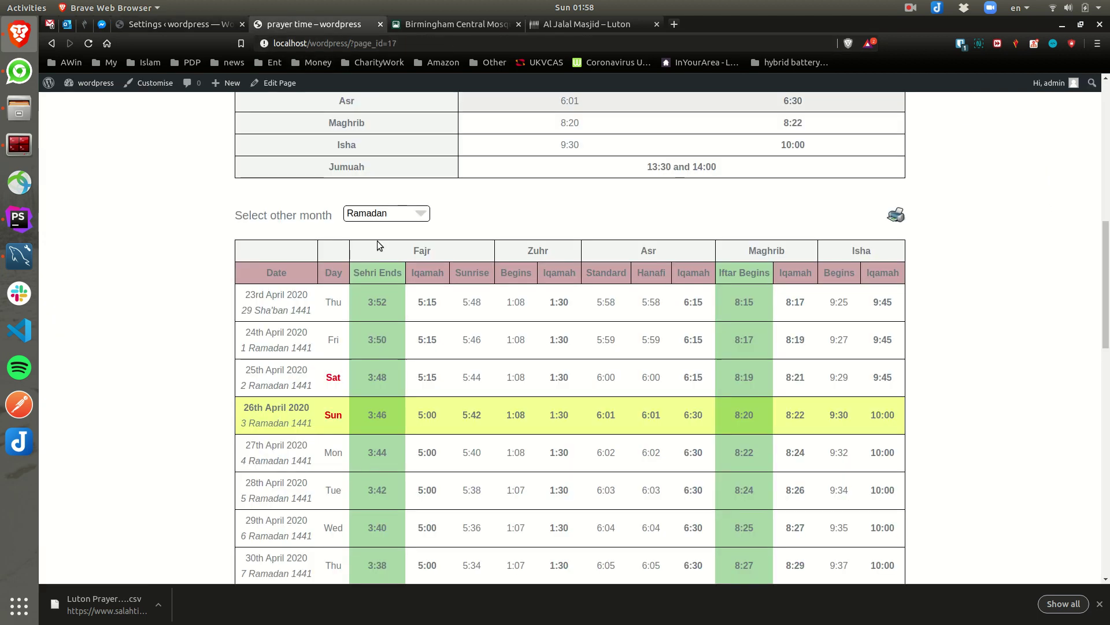
{"action": "scroll", "coordinate": [427, 397], "scroll_direction": "down", "scroll_amount": 15}
{"action": "scroll", "coordinate": [428, 397], "scroll_direction": "up", "scroll_amount": 15}
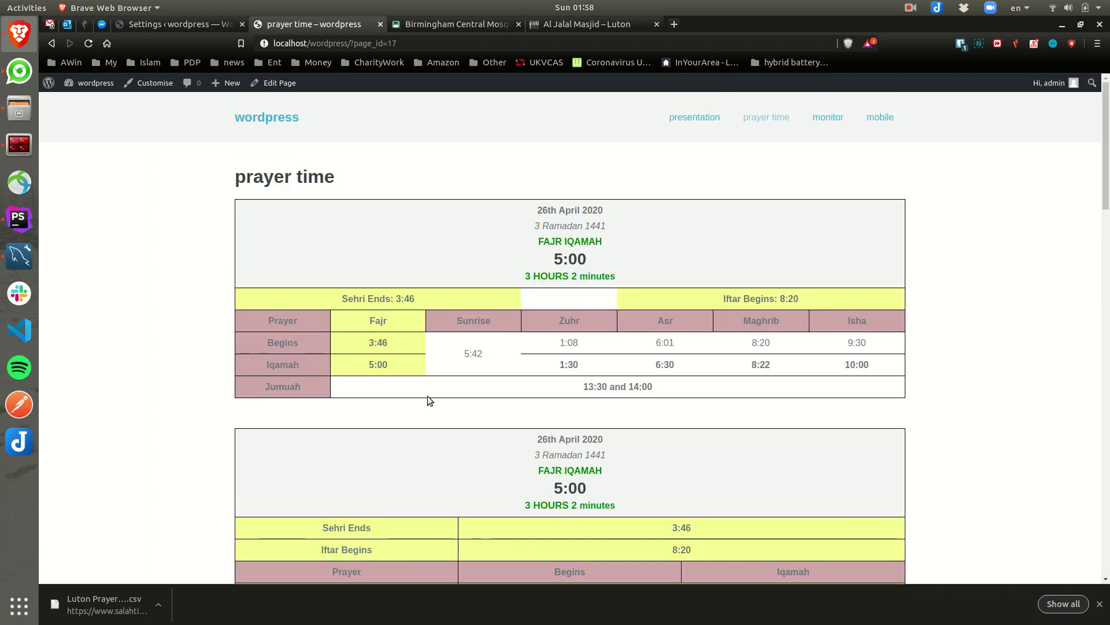
{"action": "scroll", "coordinate": [428, 397], "scroll_direction": "down", "scroll_amount": 3}
{"action": "scroll", "coordinate": [463, 286], "scroll_direction": "up", "scroll_amount": 3}
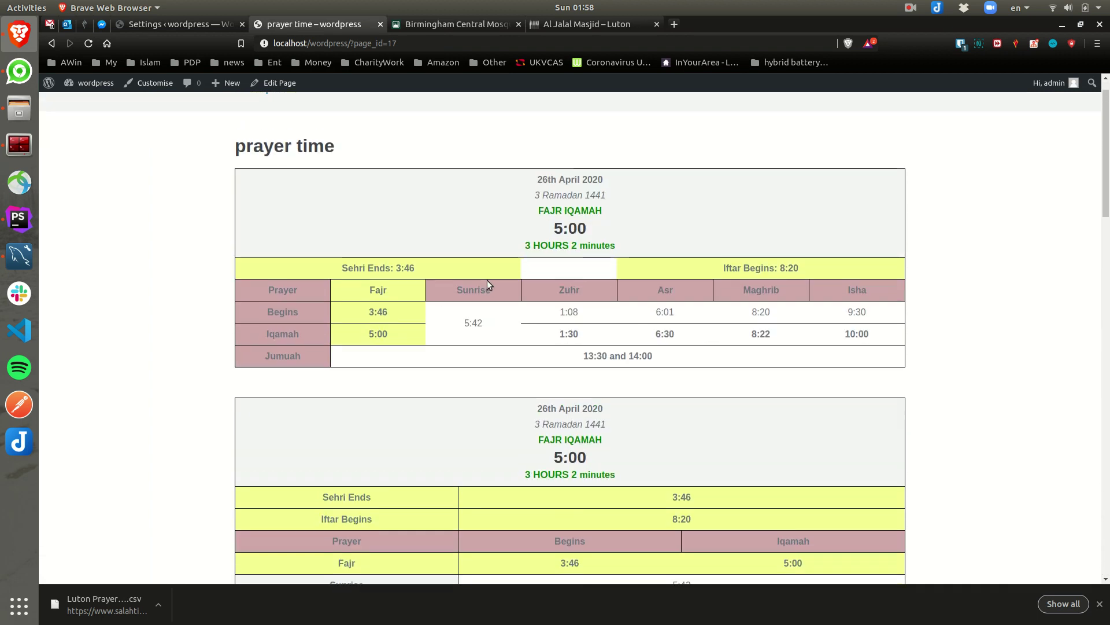
{"action": "scroll", "coordinate": [530, 487], "scroll_direction": "down", "scroll_amount": 7}
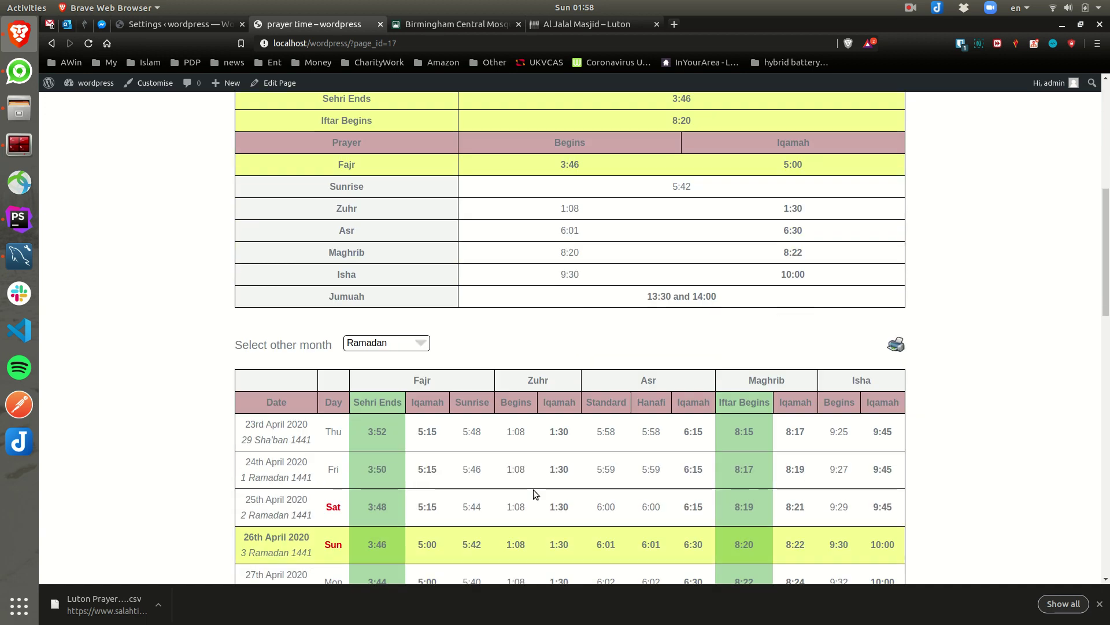
Open the Prayer time plugin's Helps and Tips and examine the list of available shortcodes, including the single-prayer ones.
{"action": "left_click", "coordinate": [192, 25]}
{"action": "left_click", "coordinate": [68, 364]}
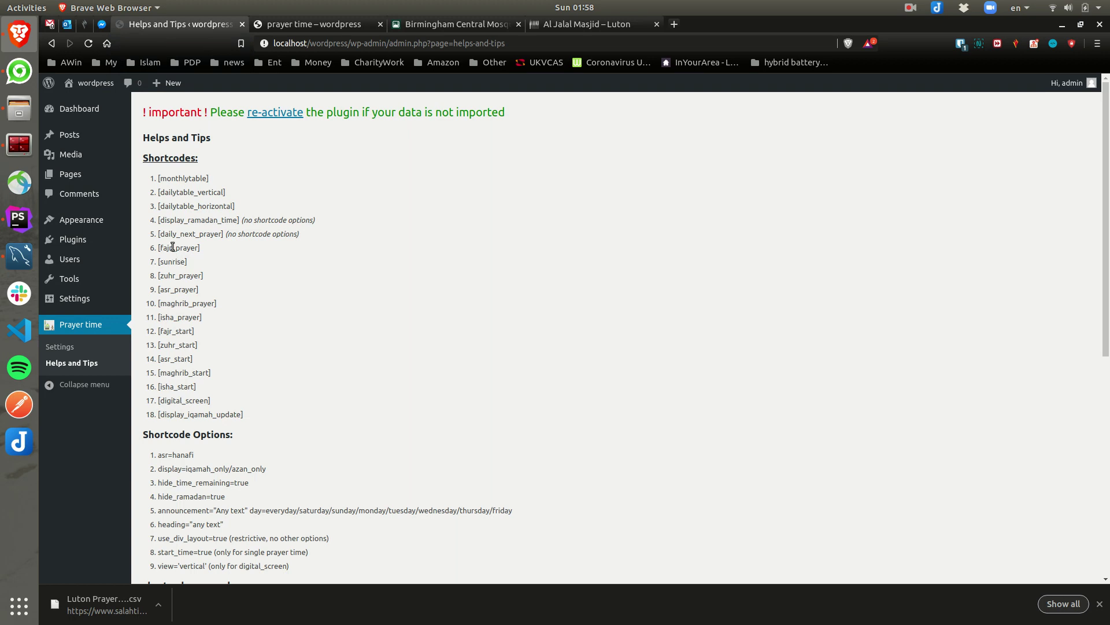
{"action": "left_click_drag", "start_coordinate": [174, 248], "coordinate": [193, 290]}
{"action": "left_click", "coordinate": [191, 331]}
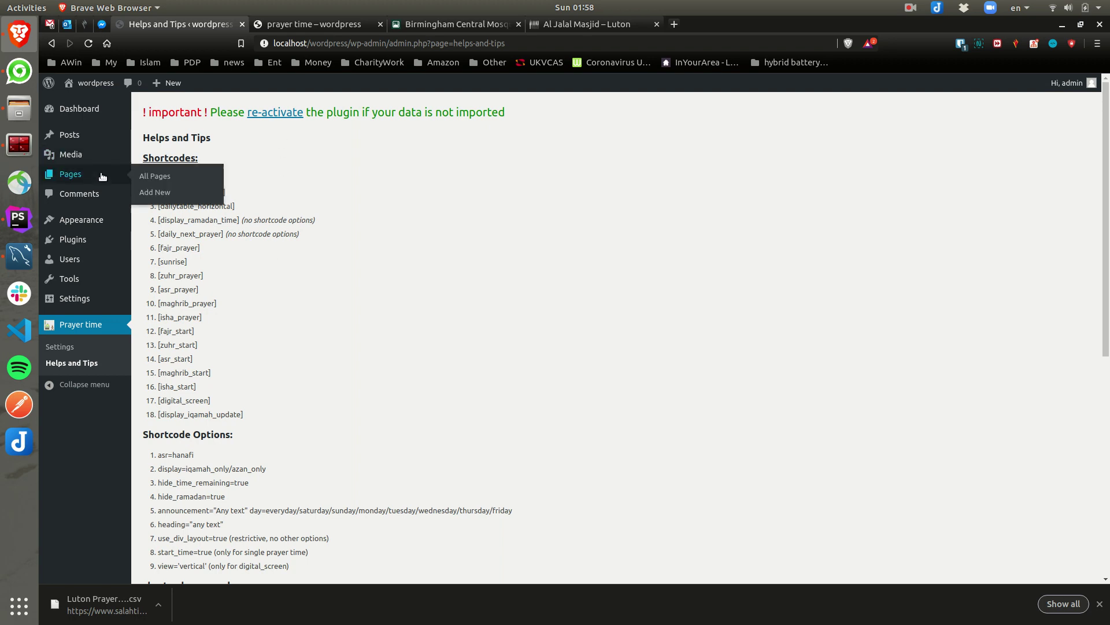
Add scroll='I am scrollin' to the digital_screen shortcode on the monitor page and update the page.
{"action": "left_click", "coordinate": [75, 176]}
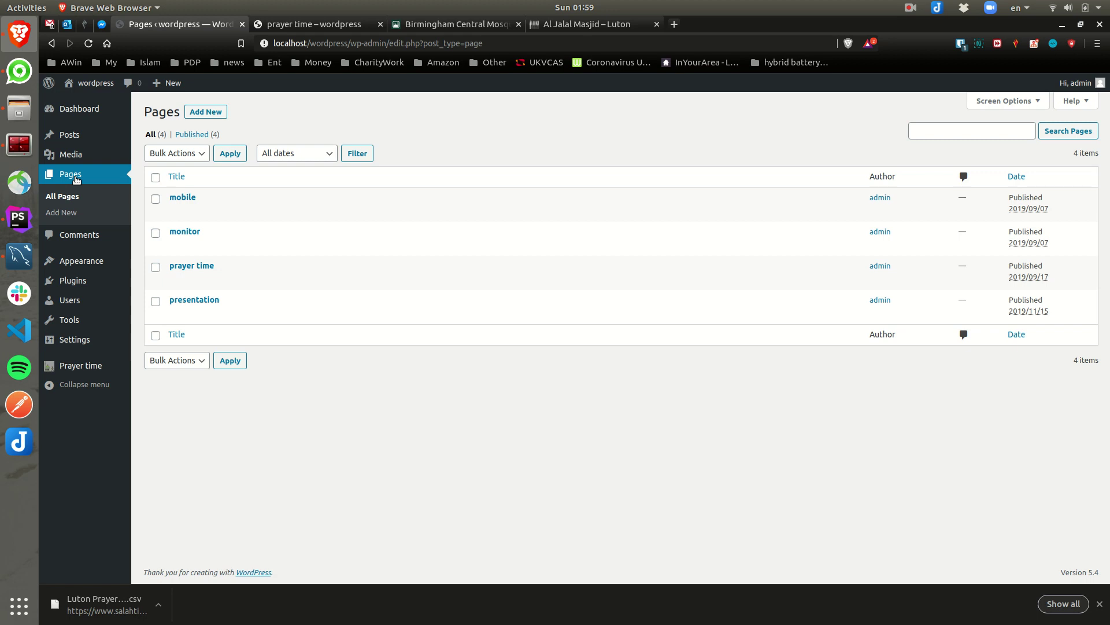
{"action": "left_click", "coordinate": [189, 232]}
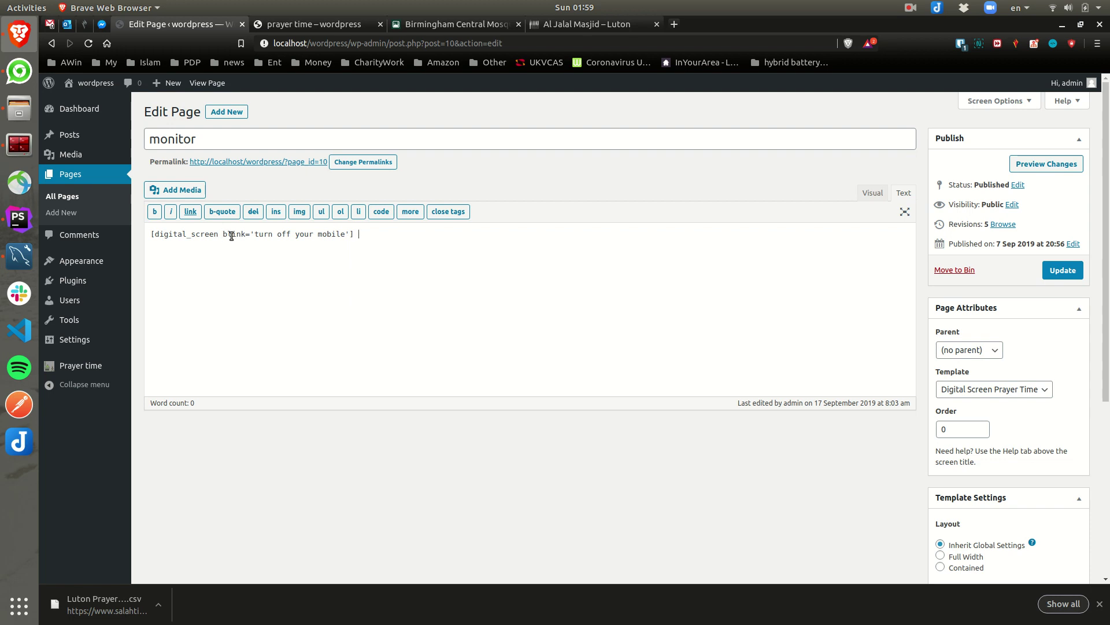
{"action": "double_click", "coordinate": [232, 235]}
{"action": "left_click", "coordinate": [350, 235]}
{"action": "type", "text": "scroll='I a"}
{"action": "left_click", "coordinate": [1074, 269]}
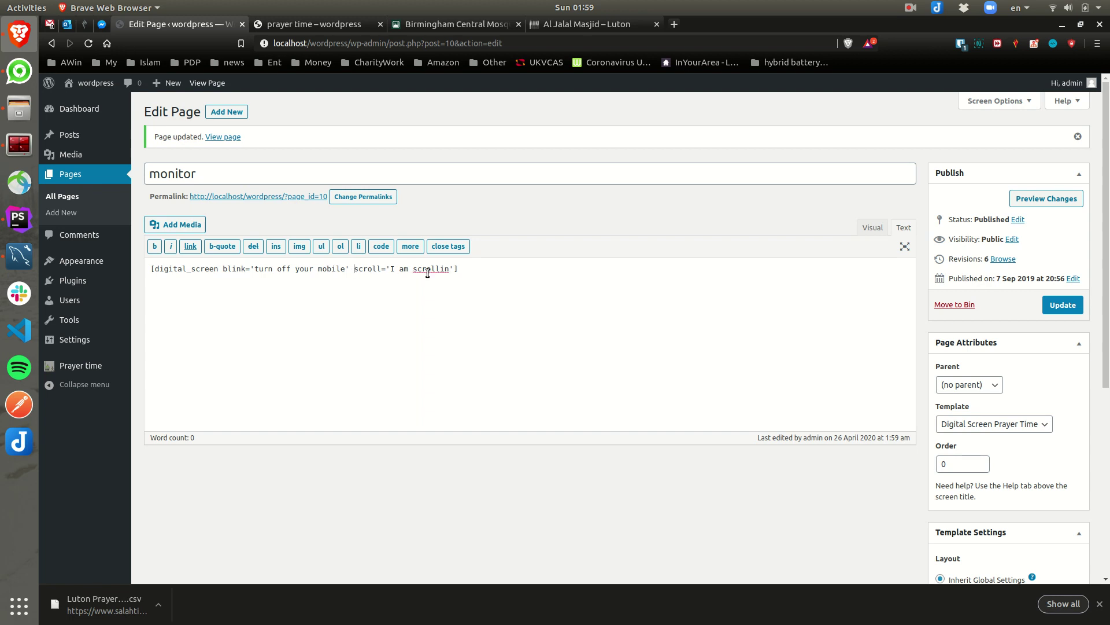
View the published monitor page and examine its Sehri and Iftar labels, blinking message and scrolling text.
{"action": "left_click", "coordinate": [312, 197]}
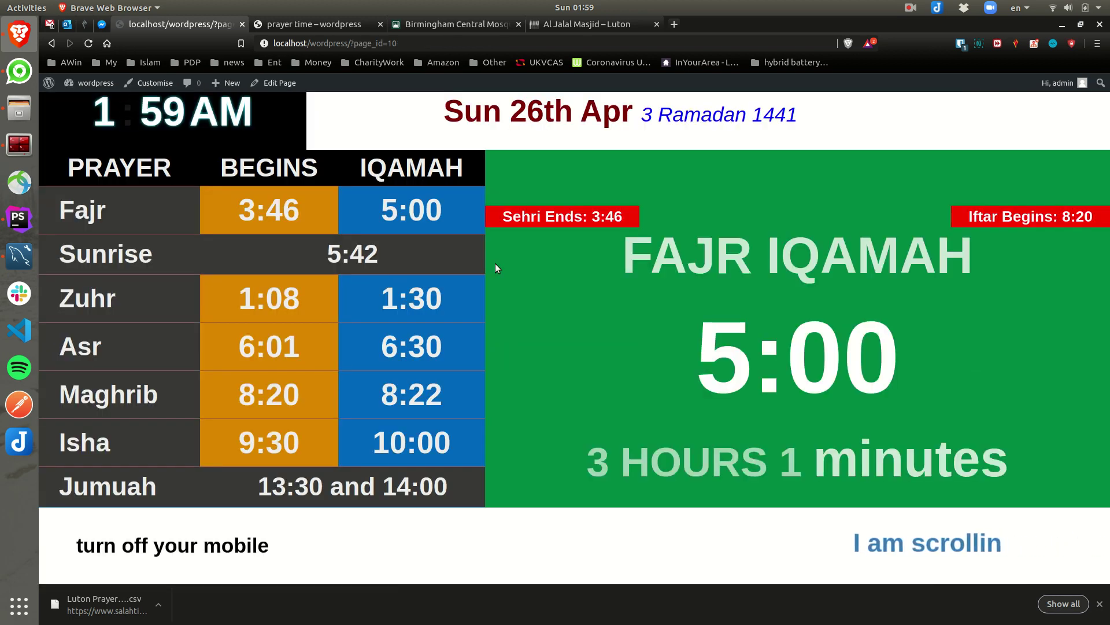
{"action": "left_click_drag", "start_coordinate": [513, 217], "coordinate": [574, 217]}
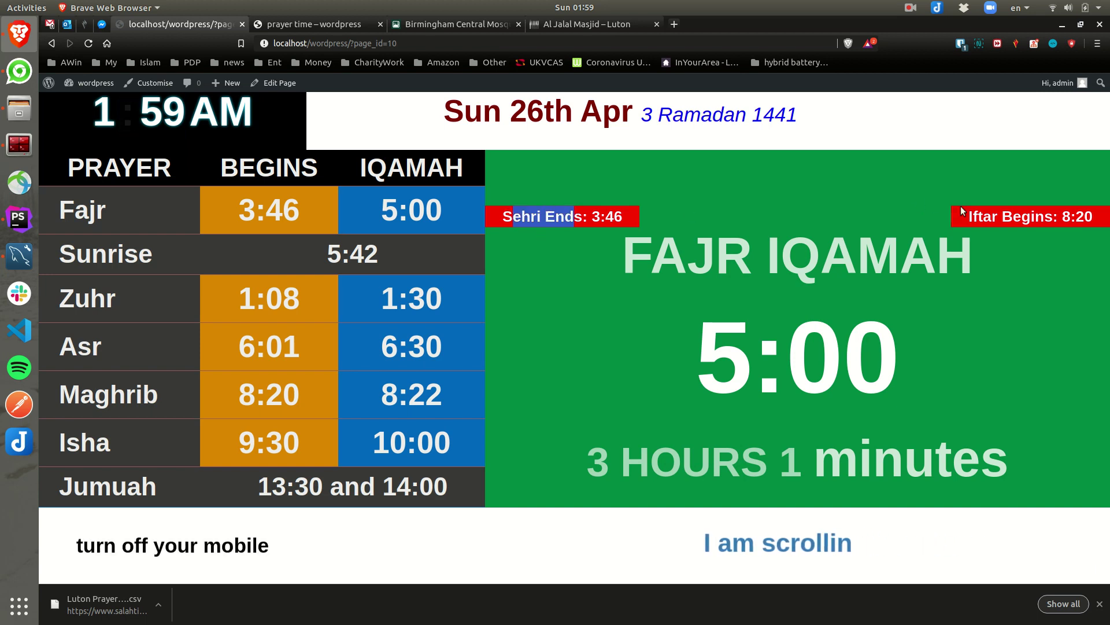
{"action": "left_click", "coordinate": [645, 539]}
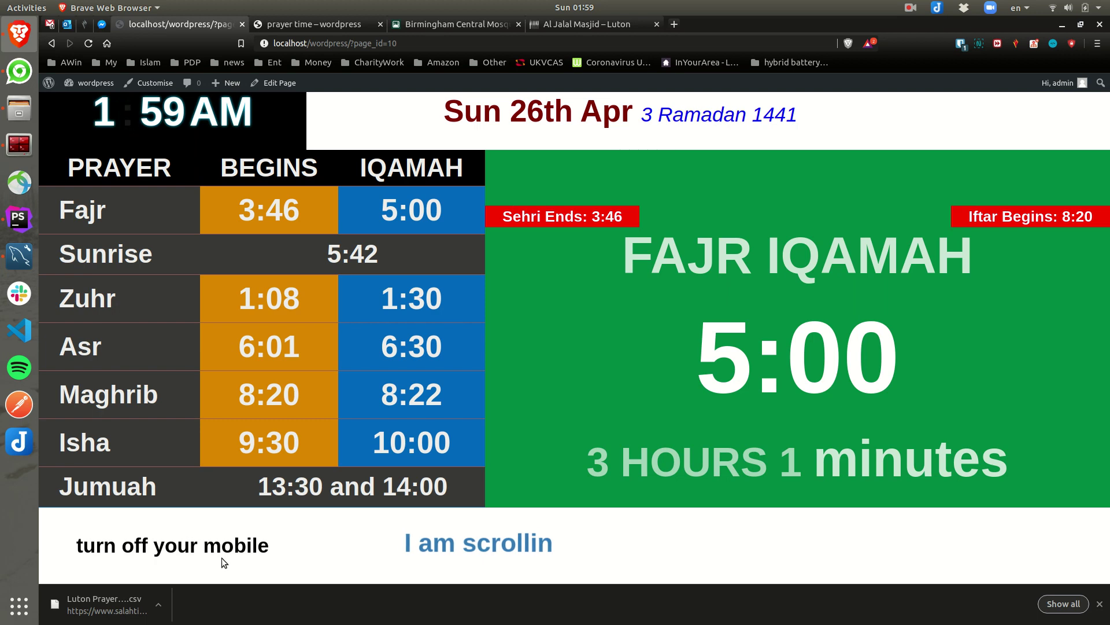
{"action": "left_click", "coordinate": [1100, 604]}
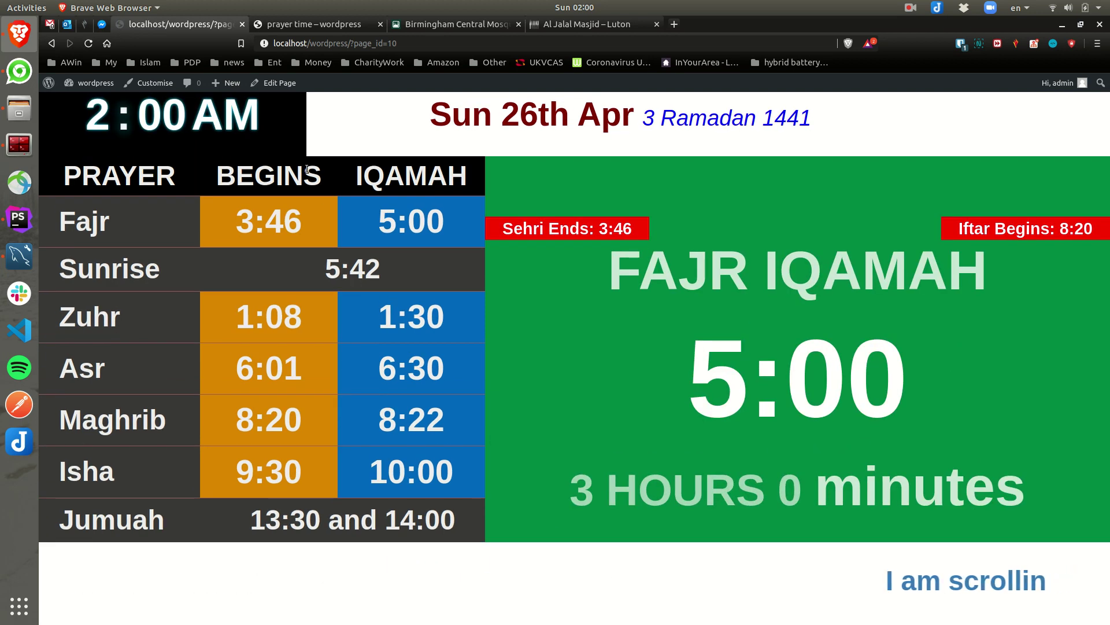
{"action": "left_click", "coordinate": [51, 44]}
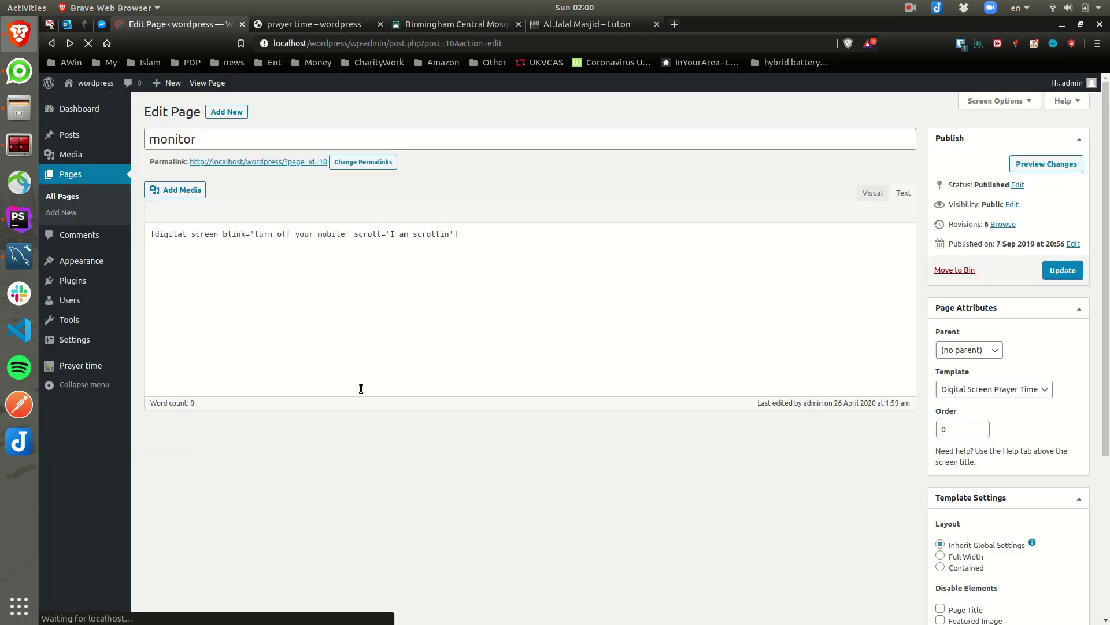
View the published presentation page from the Pages list, and return to the list.
{"action": "left_click", "coordinate": [65, 175]}
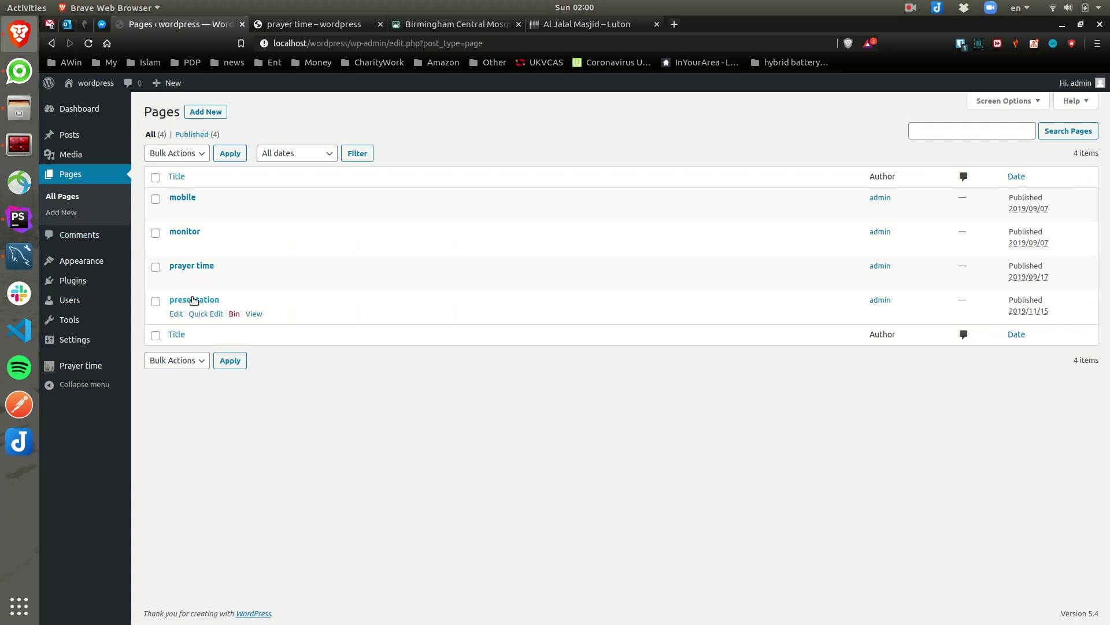
{"action": "left_click", "coordinate": [254, 314]}
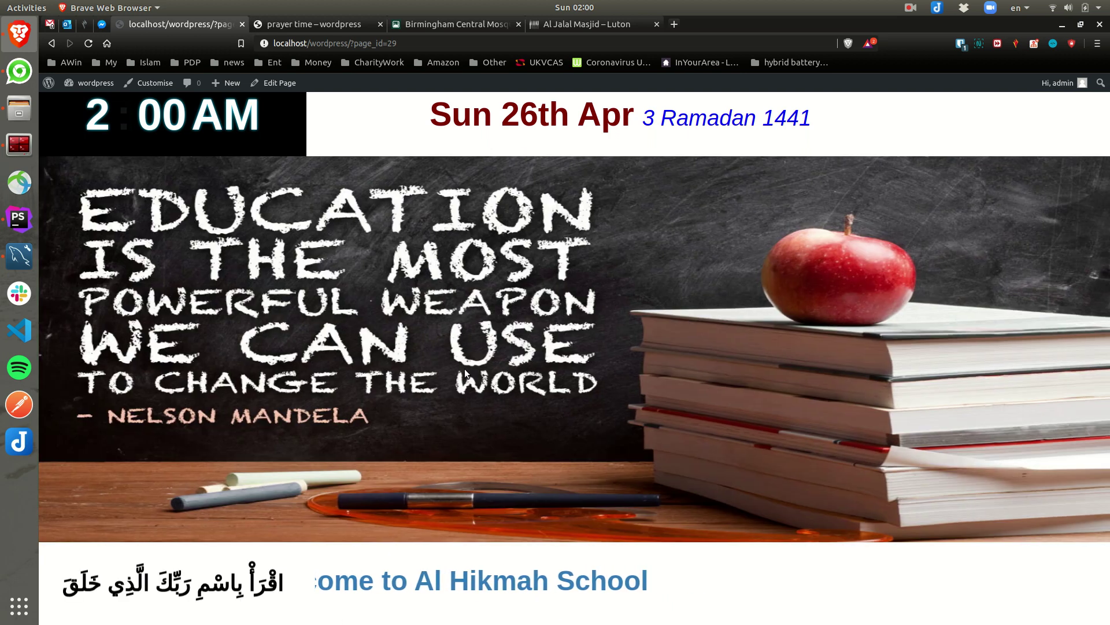
{"action": "left_click", "coordinate": [50, 46]}
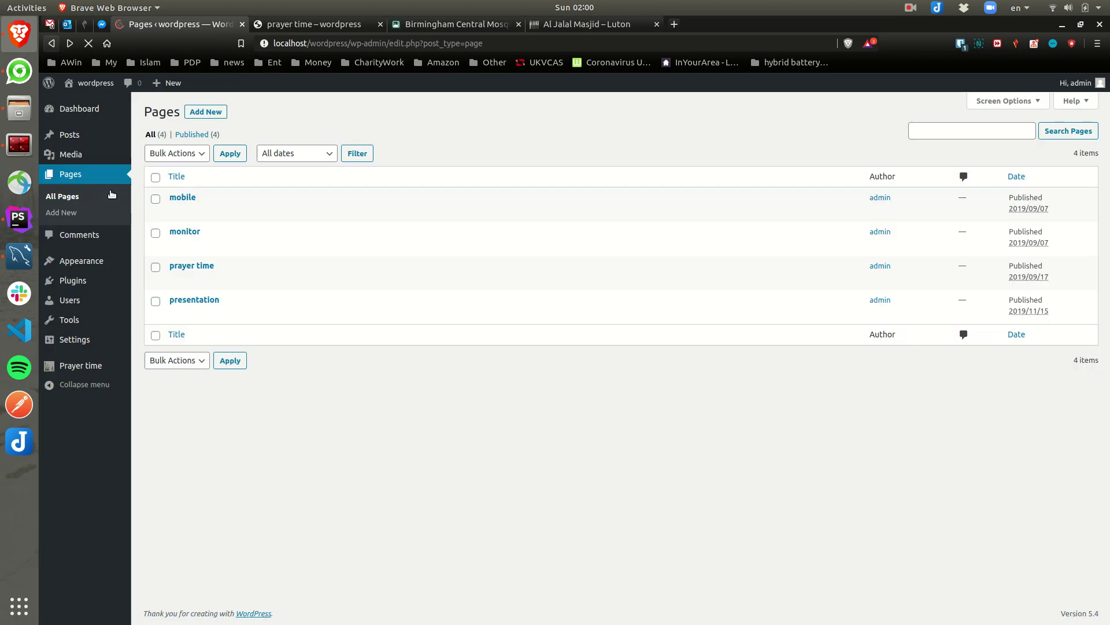
Open the presentation page for editing and examine the view, scroll, blink and slides options of its digital_screen shortcode.
{"action": "left_click", "coordinate": [175, 313]}
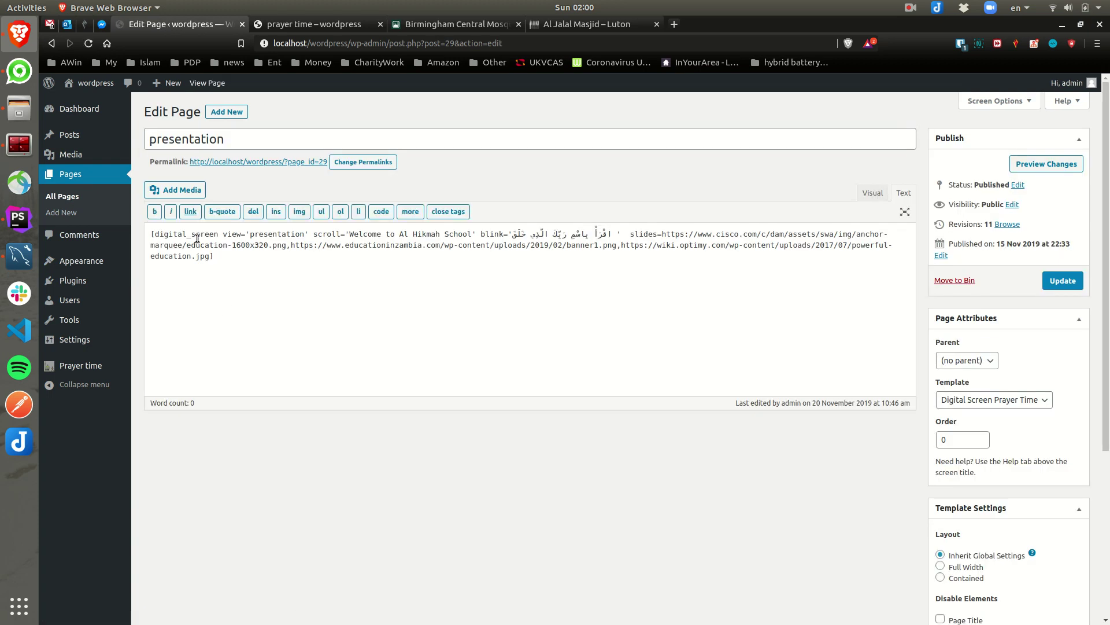
{"action": "double_click", "coordinate": [272, 235]}
{"action": "left_click", "coordinate": [244, 236]}
{"action": "left_click_drag", "start_coordinate": [225, 236], "coordinate": [306, 235]}
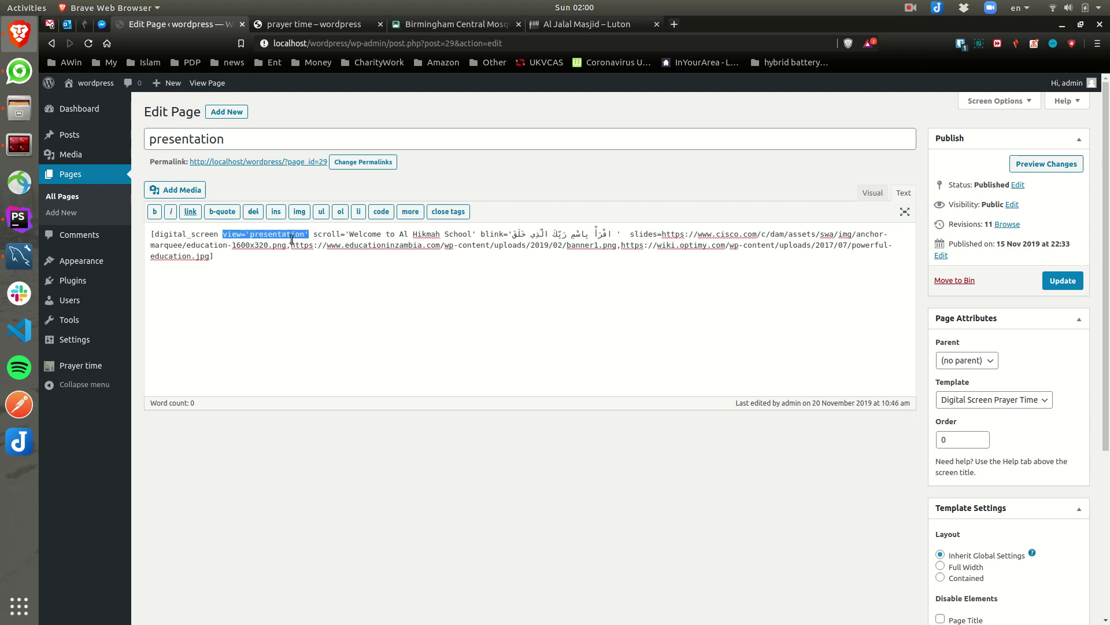
{"action": "left_click", "coordinate": [332, 237]}
{"action": "left_click_drag", "start_coordinate": [319, 236], "coordinate": [524, 239]}
{"action": "left_click", "coordinate": [531, 238]}
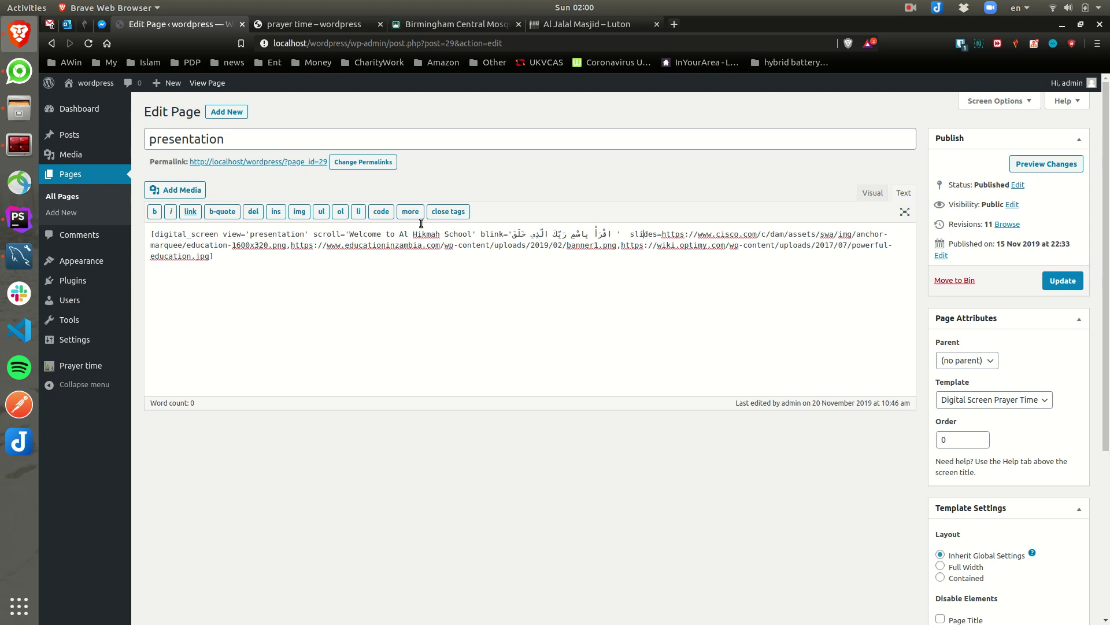
Turn on Activate Slider in the Prayer time plugin's Digital Screen settings and examine the slider options.
{"action": "left_click", "coordinate": [81, 366]}
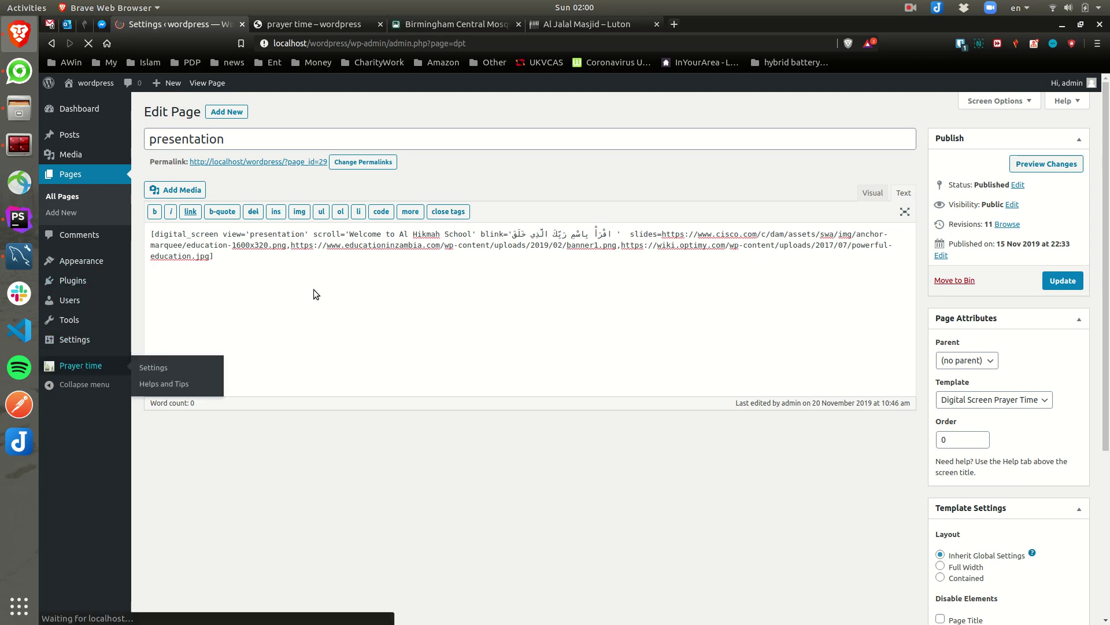
{"action": "left_click", "coordinate": [556, 107]}
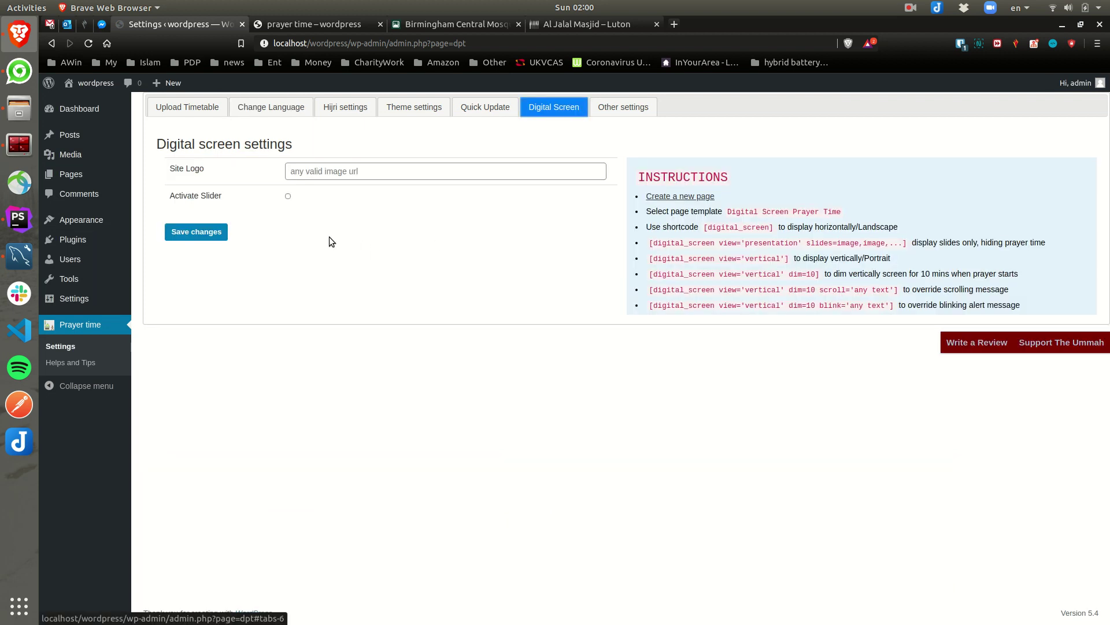
{"action": "left_click", "coordinate": [288, 196]}
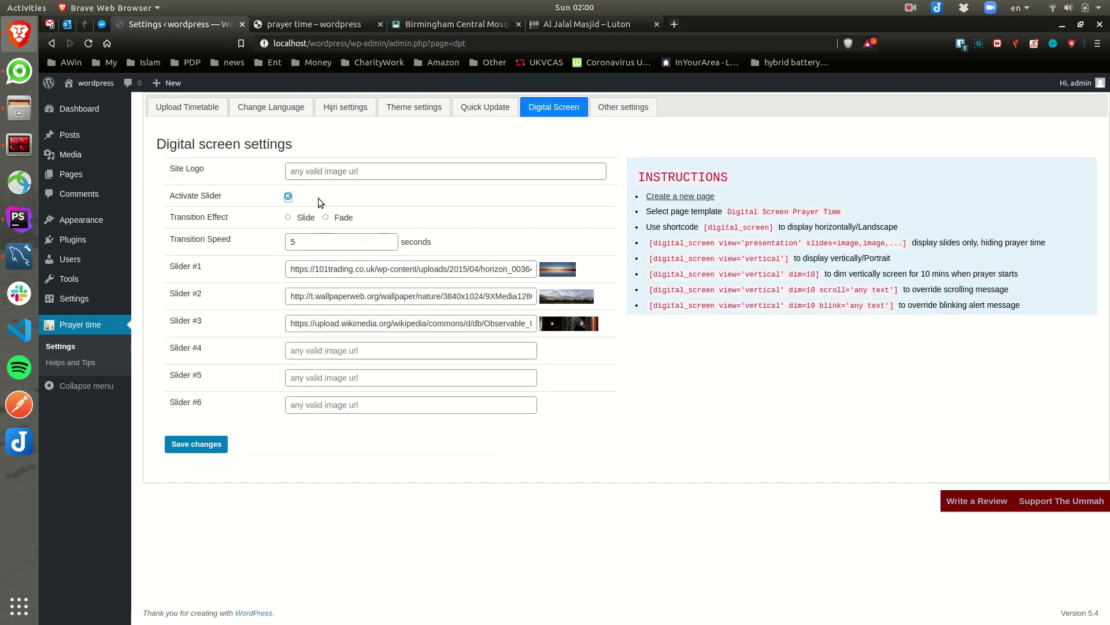
Reopen the presentation page for editing and examine the comma-separated image URLs in the shortcode's slides option.
{"action": "left_click", "coordinate": [69, 179]}
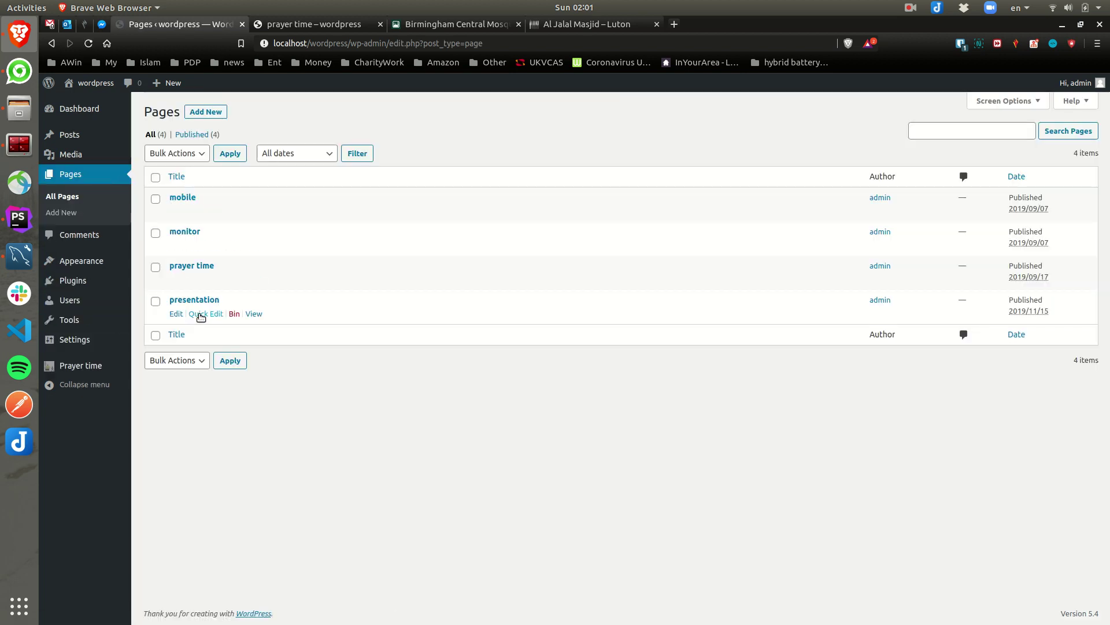
{"action": "left_click", "coordinate": [176, 313]}
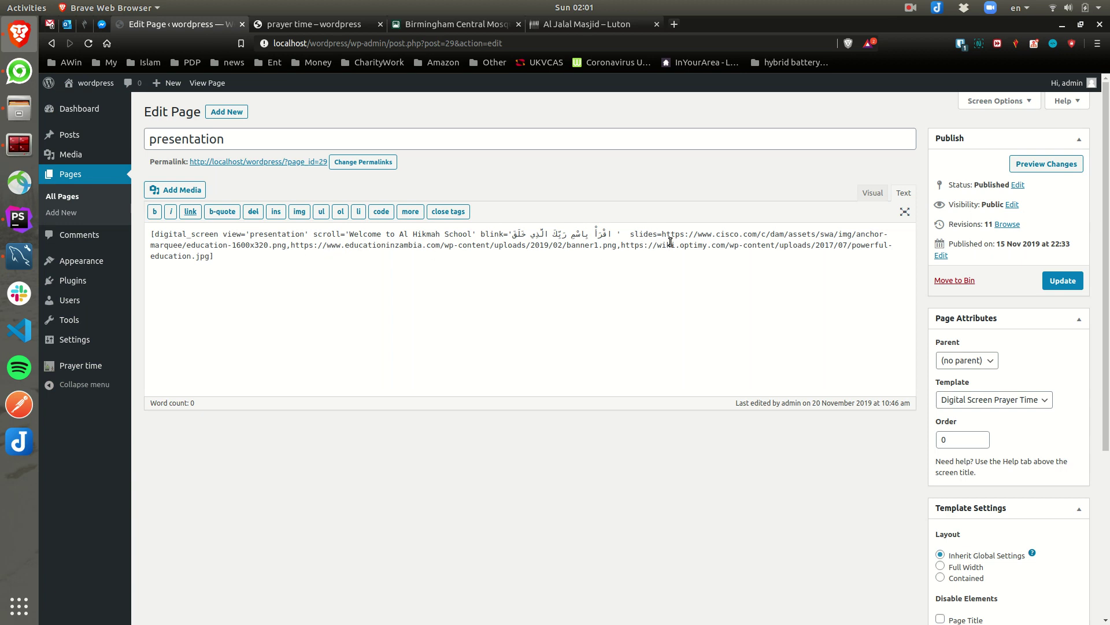
{"action": "left_click_drag", "start_coordinate": [662, 234], "coordinate": [410, 246]}
{"action": "left_click", "coordinate": [286, 245]}
{"action": "left_click", "coordinate": [437, 256]}
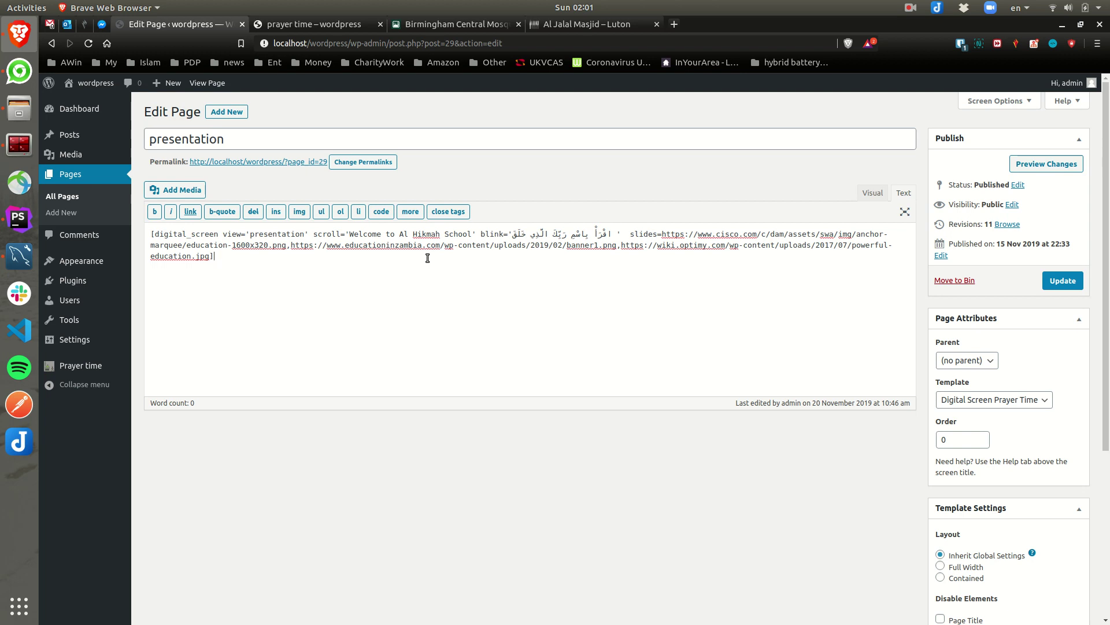
Examine the mobile page's [digital_screen view='vertical'] shortcode and view the published page in a browser window narrowed to phone width.
{"action": "left_click", "coordinate": [64, 175]}
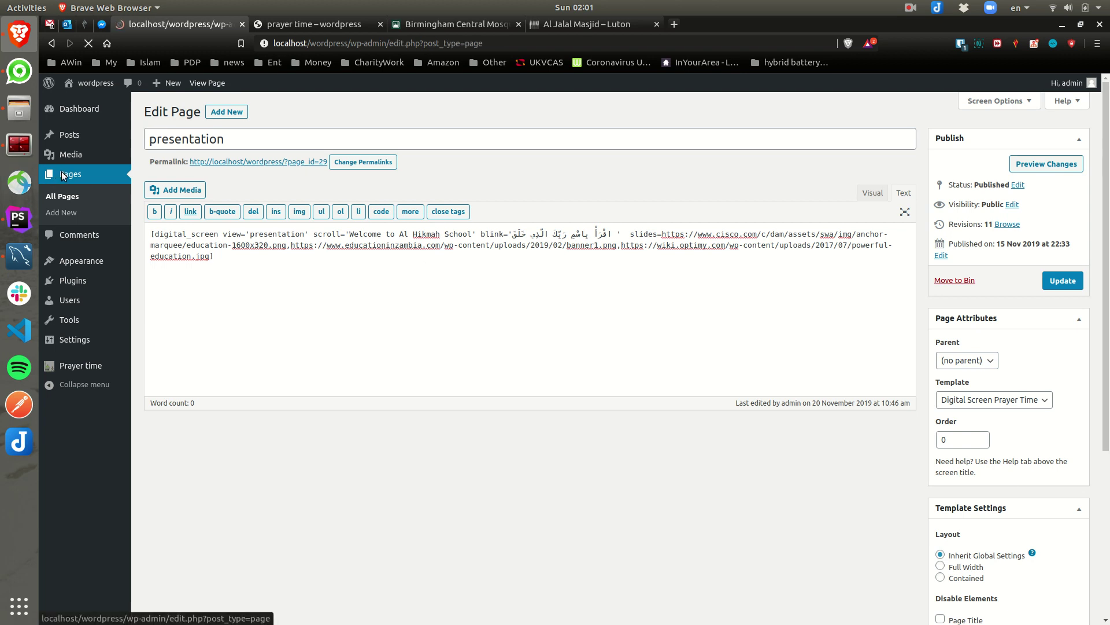
{"action": "left_click", "coordinate": [184, 199]}
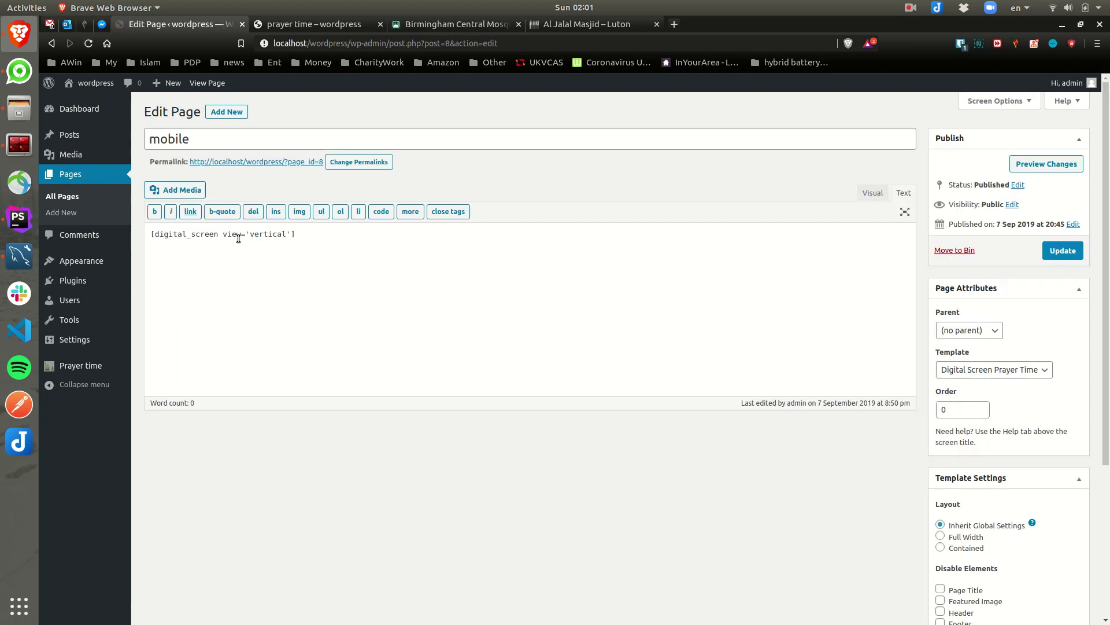
{"action": "double_click", "coordinate": [264, 236]}
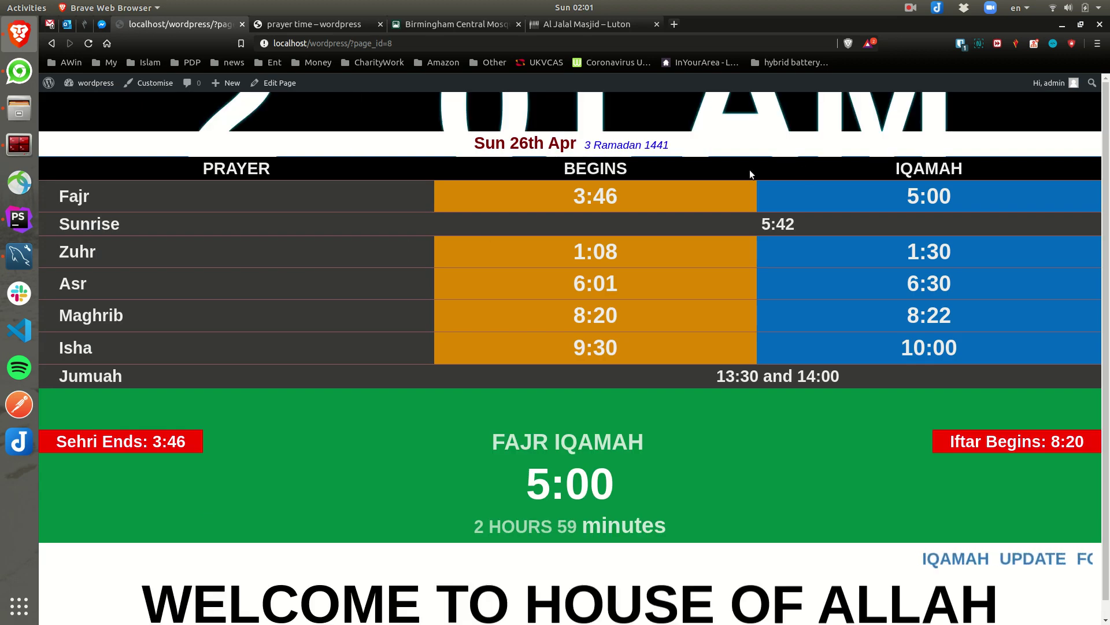
{"action": "left_click", "coordinate": [1079, 26]}
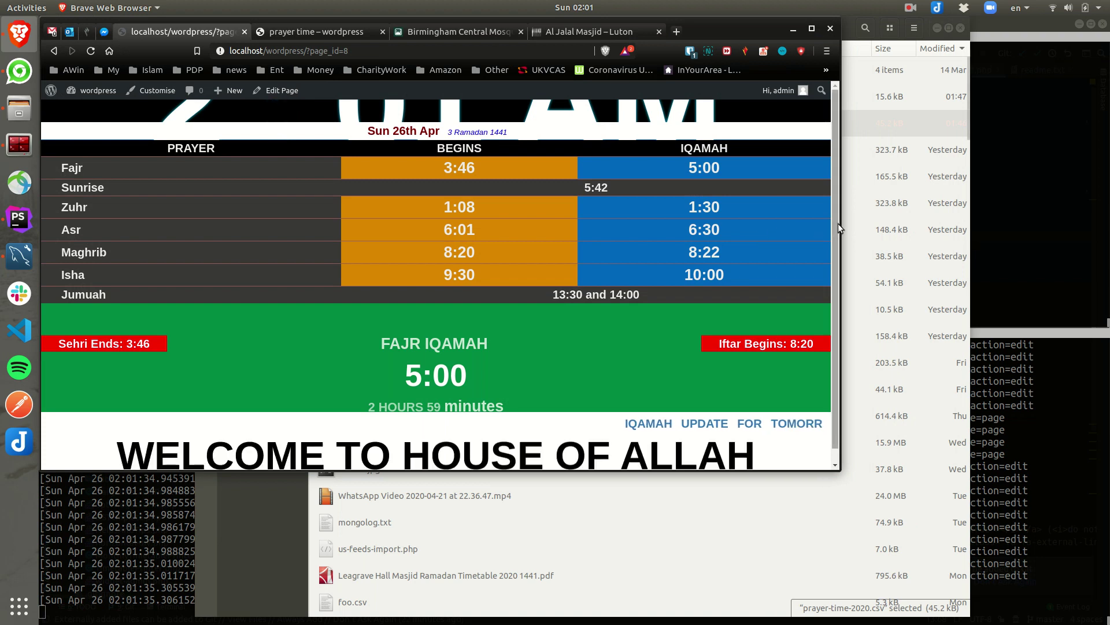
{"action": "left_click_drag", "start_coordinate": [838, 223], "coordinate": [190, 283]}
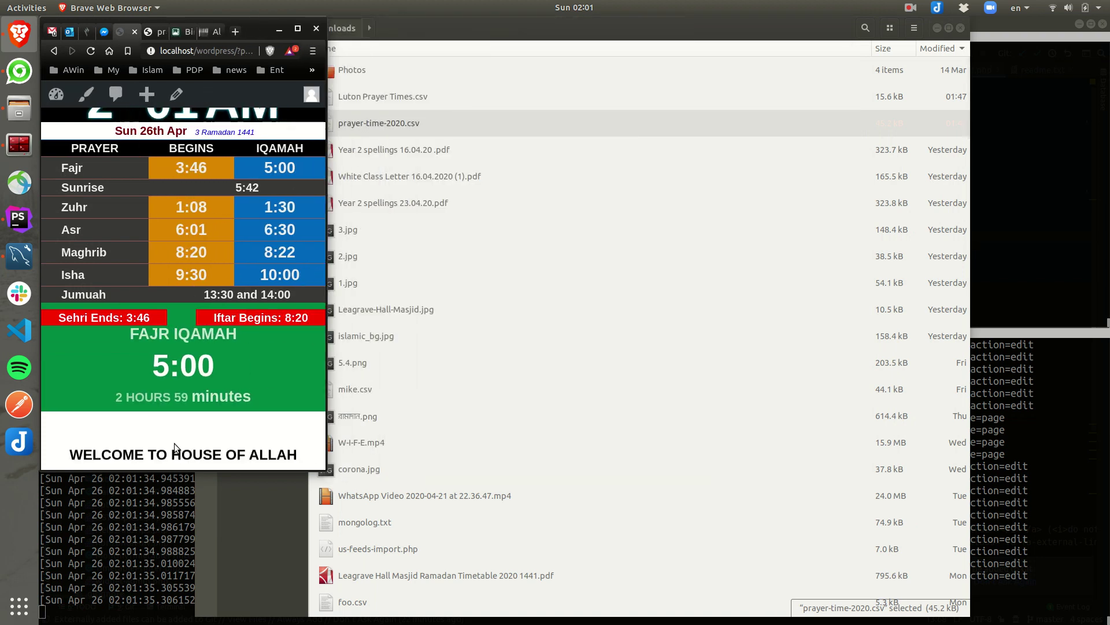
Extend the browser window's height and preview the published mobile page in the developer tools' Responsive device emulation.
{"action": "left_click_drag", "start_coordinate": [176, 470], "coordinate": [175, 622]}
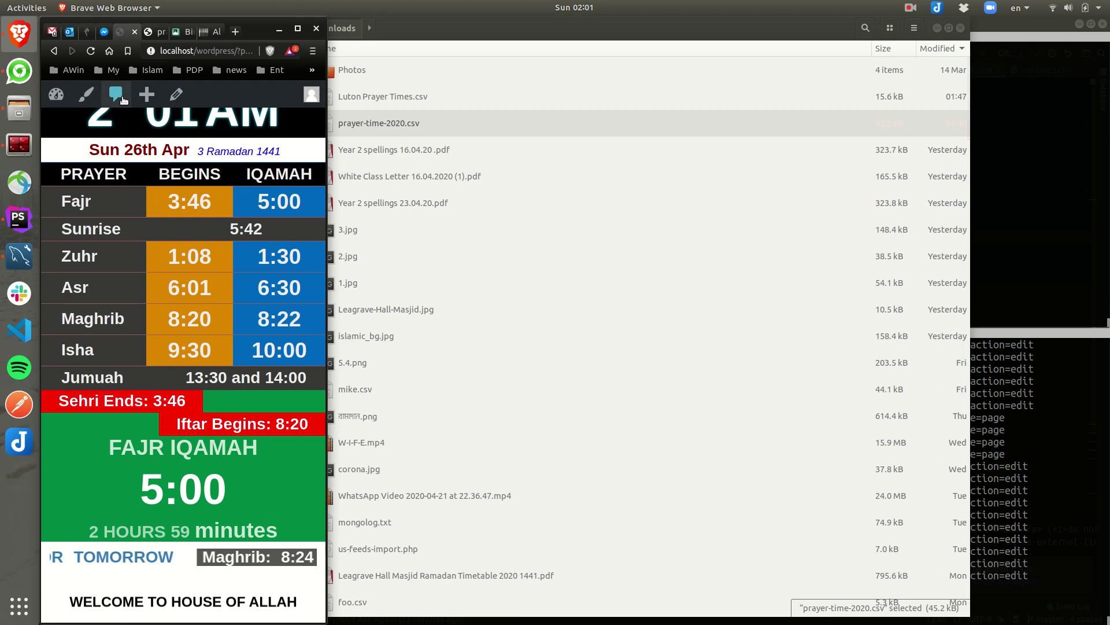
{"action": "right_click", "coordinate": [146, 204]}
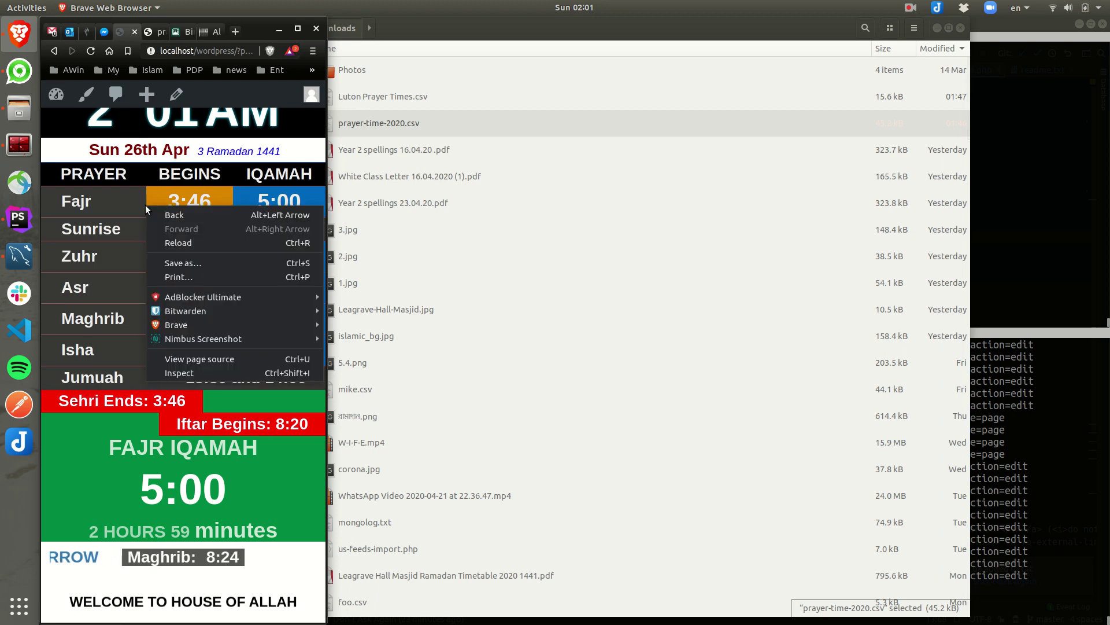
{"action": "left_click", "coordinate": [177, 373]}
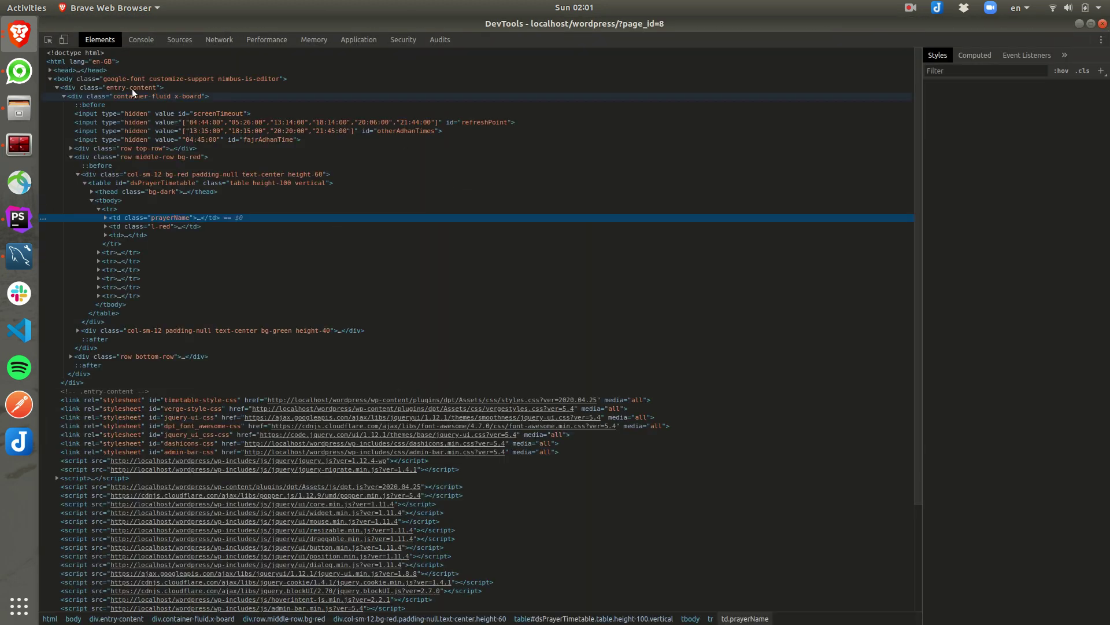
{"action": "left_click", "coordinate": [64, 41]}
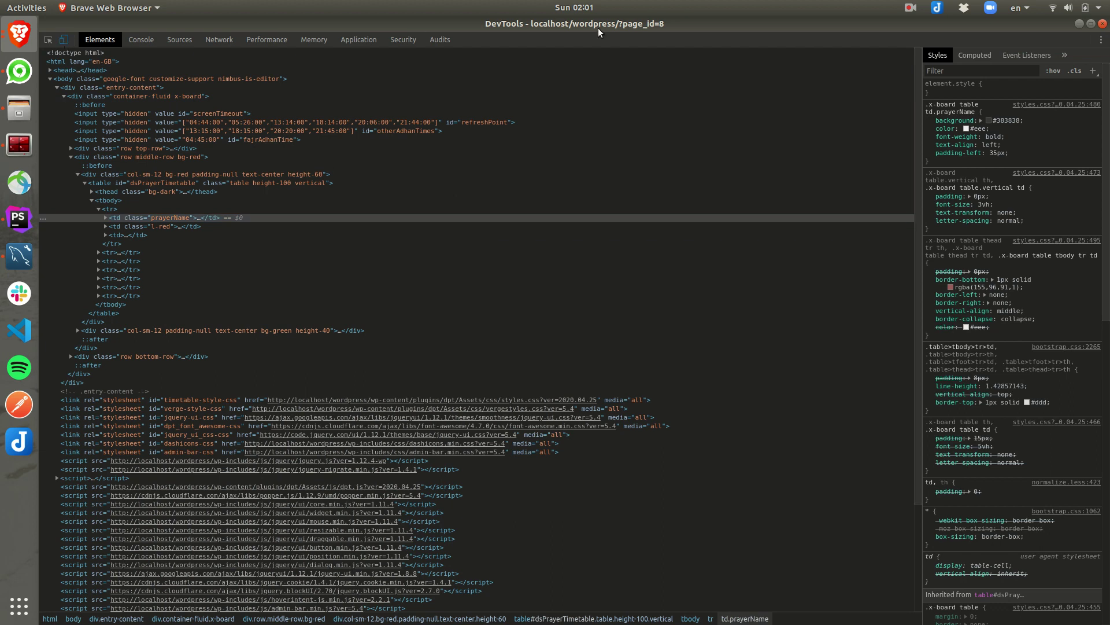
{"action": "mouse_move", "coordinate": [1084, 49]}
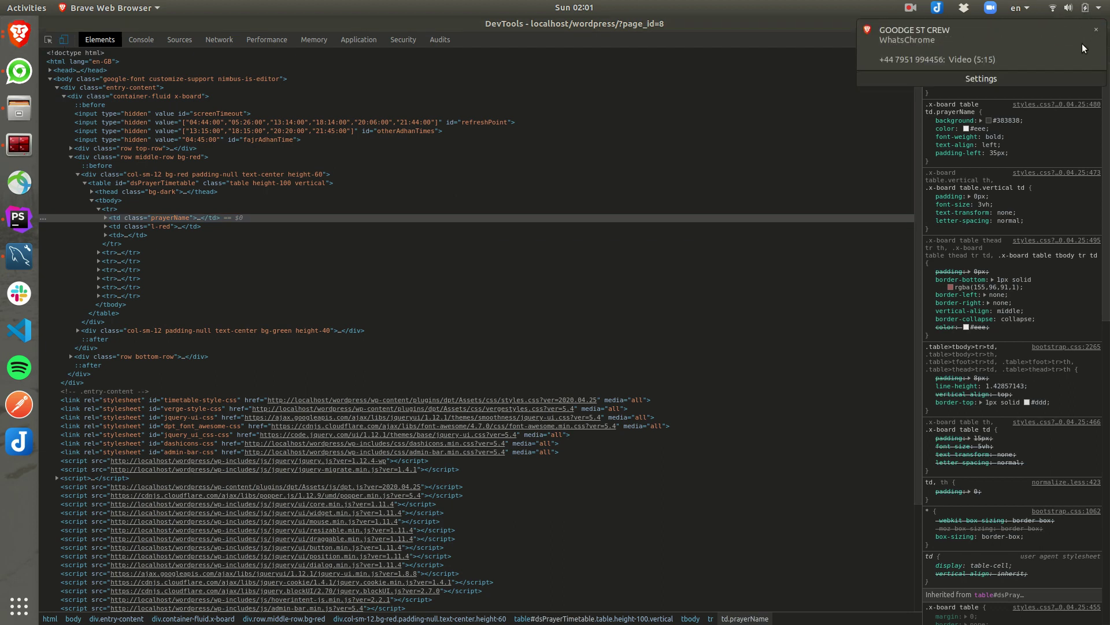
{"action": "left_click", "coordinate": [1096, 32]}
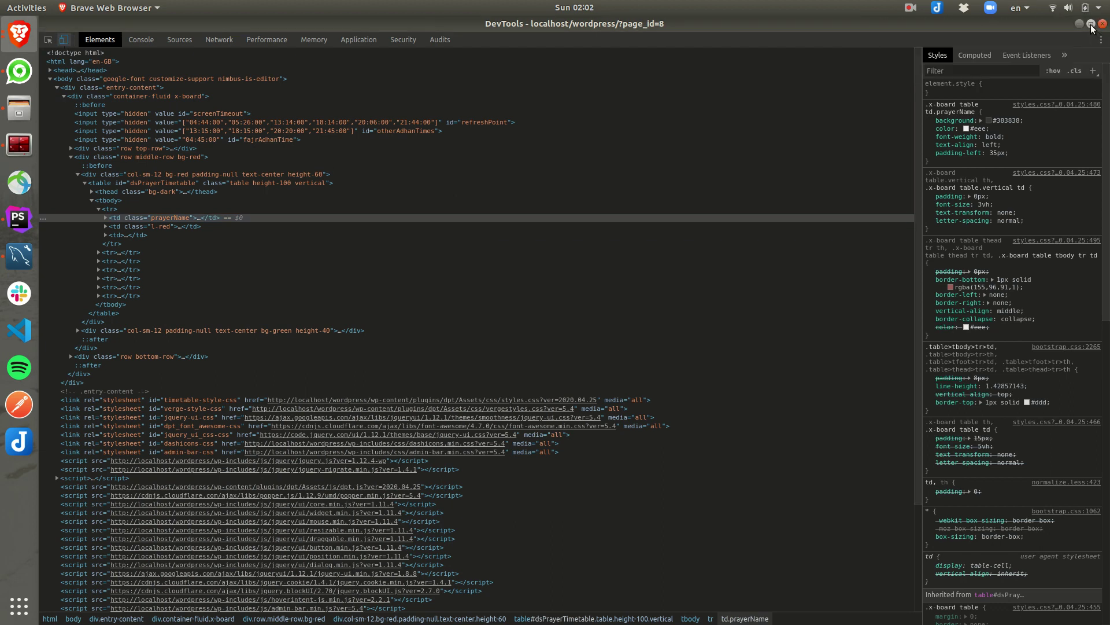
{"action": "left_click", "coordinate": [1092, 23]}
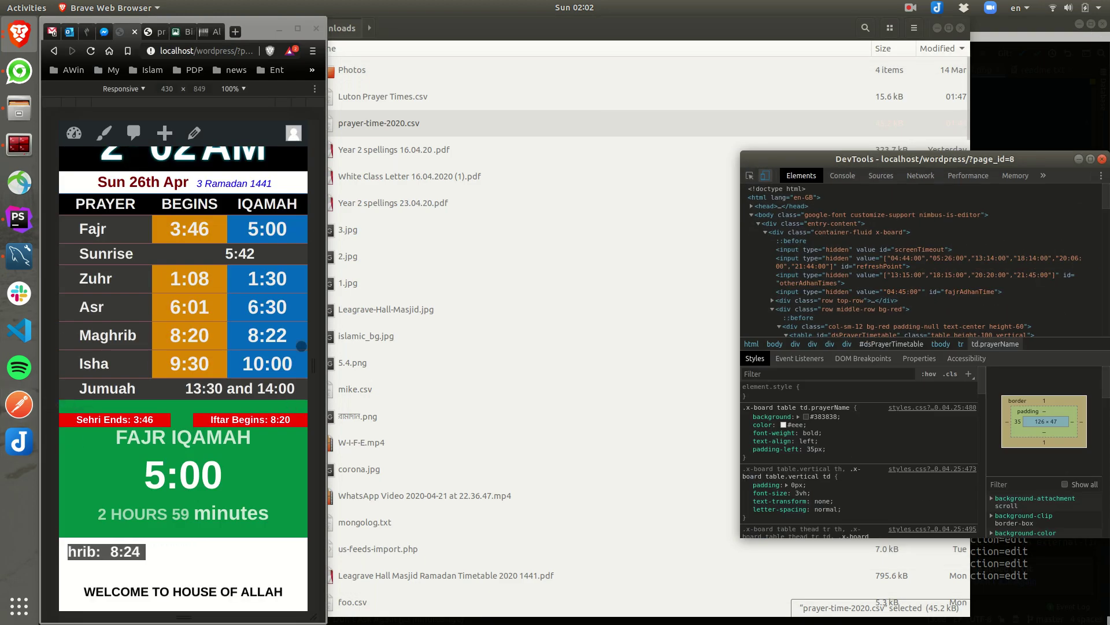
{"action": "left_click", "coordinate": [302, 346]}
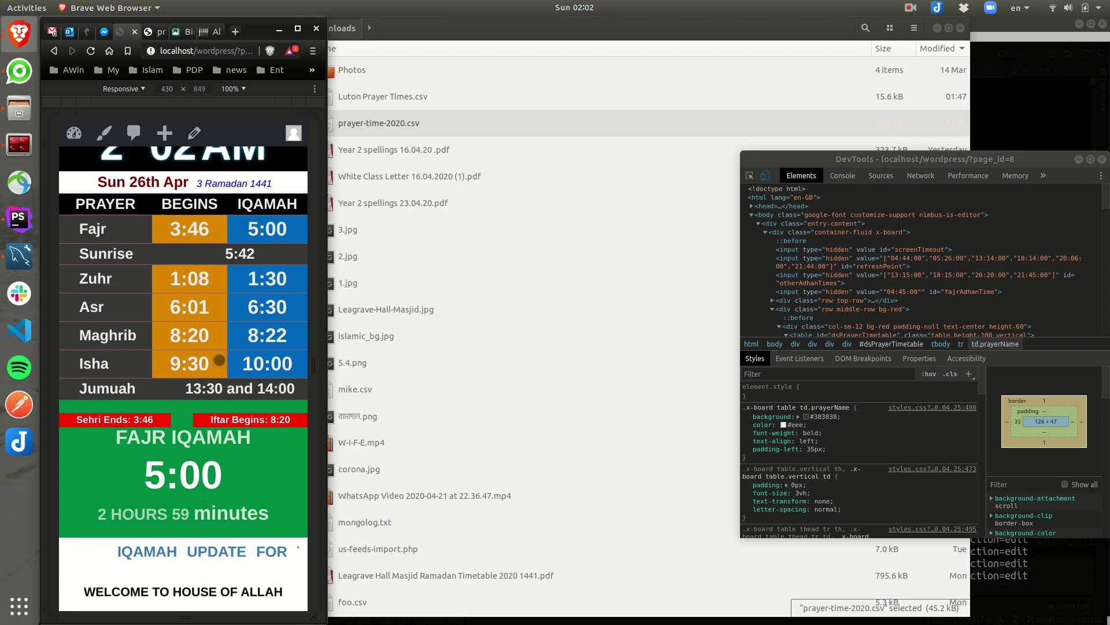
Exit the device emulation of the mobile page and maximise the browser window.
{"action": "left_click", "coordinate": [315, 29]}
{"action": "left_click", "coordinate": [19, 33]}
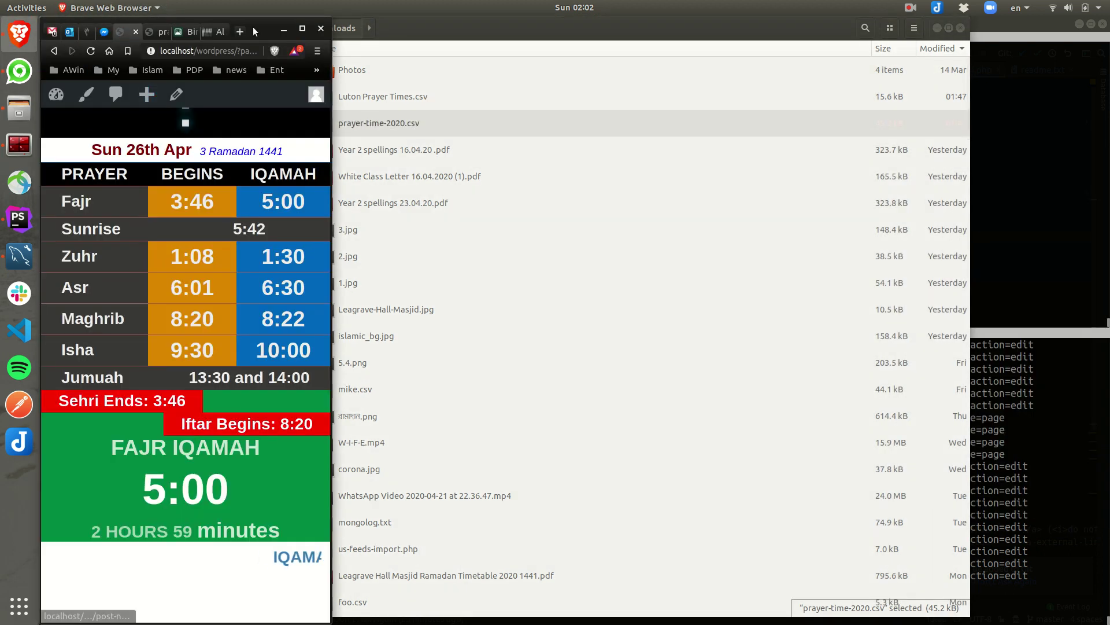
{"action": "double_click", "coordinate": [273, 23]}
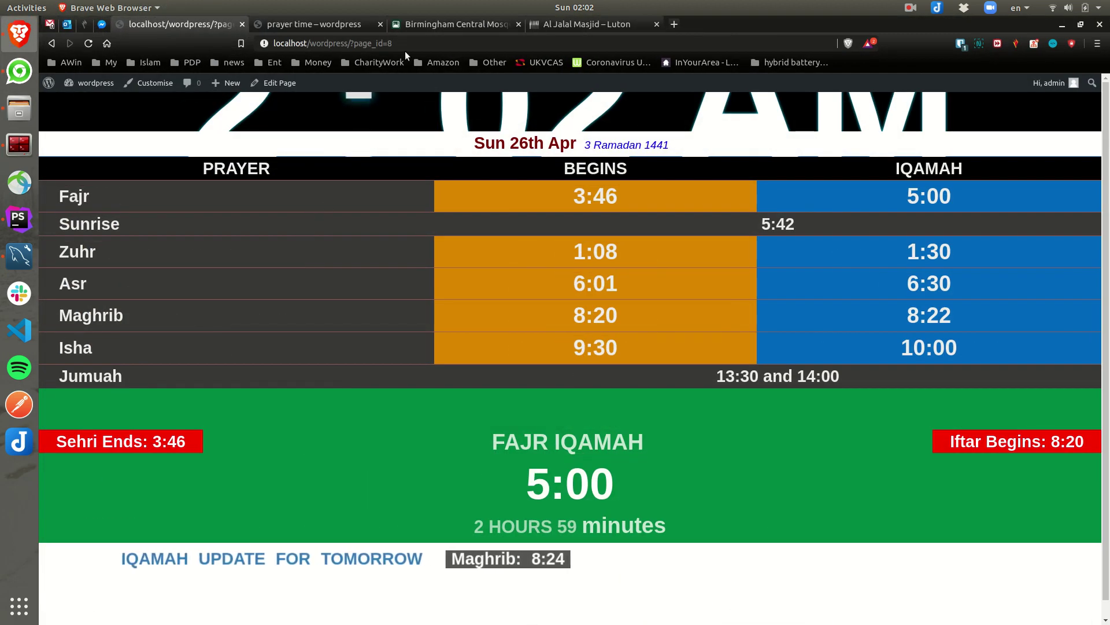
Close the mobile page's tab and open the WordPress dashboard from the prayer time page to access the Prayer time plugin's options.
{"action": "middle_click", "coordinate": [218, 26]}
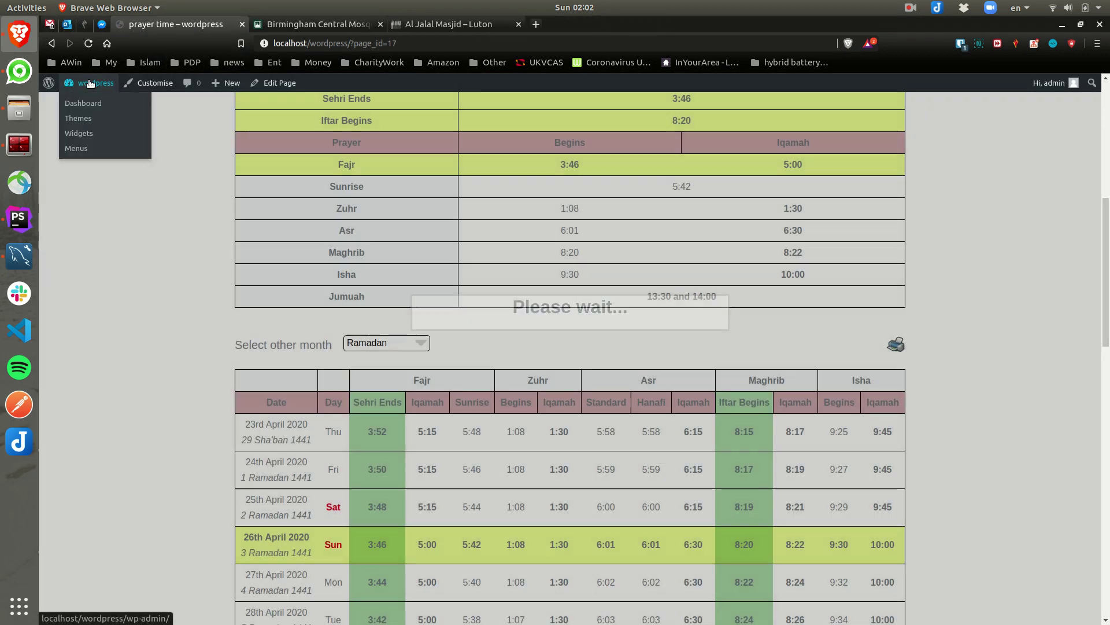
{"action": "left_click", "coordinate": [107, 84]}
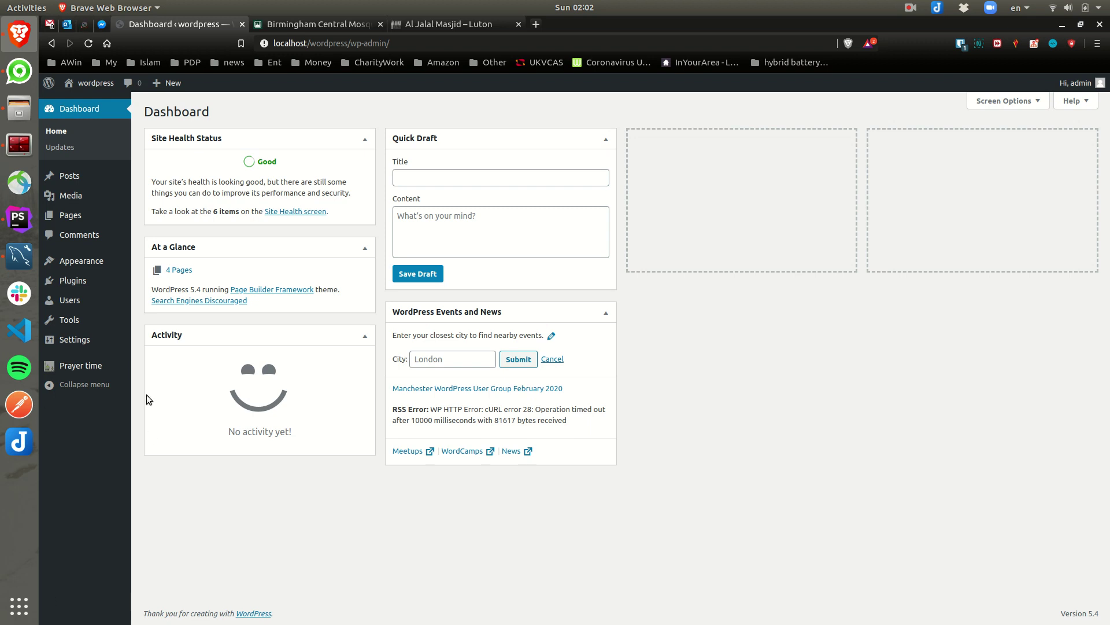
{"action": "mouse_move", "coordinate": [76, 367]}
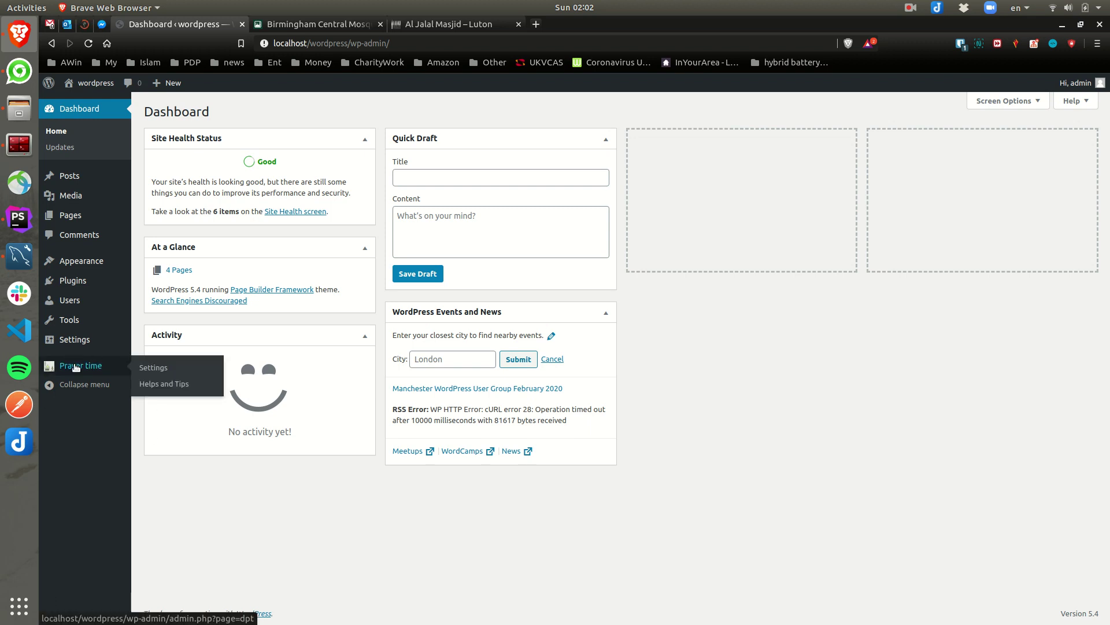